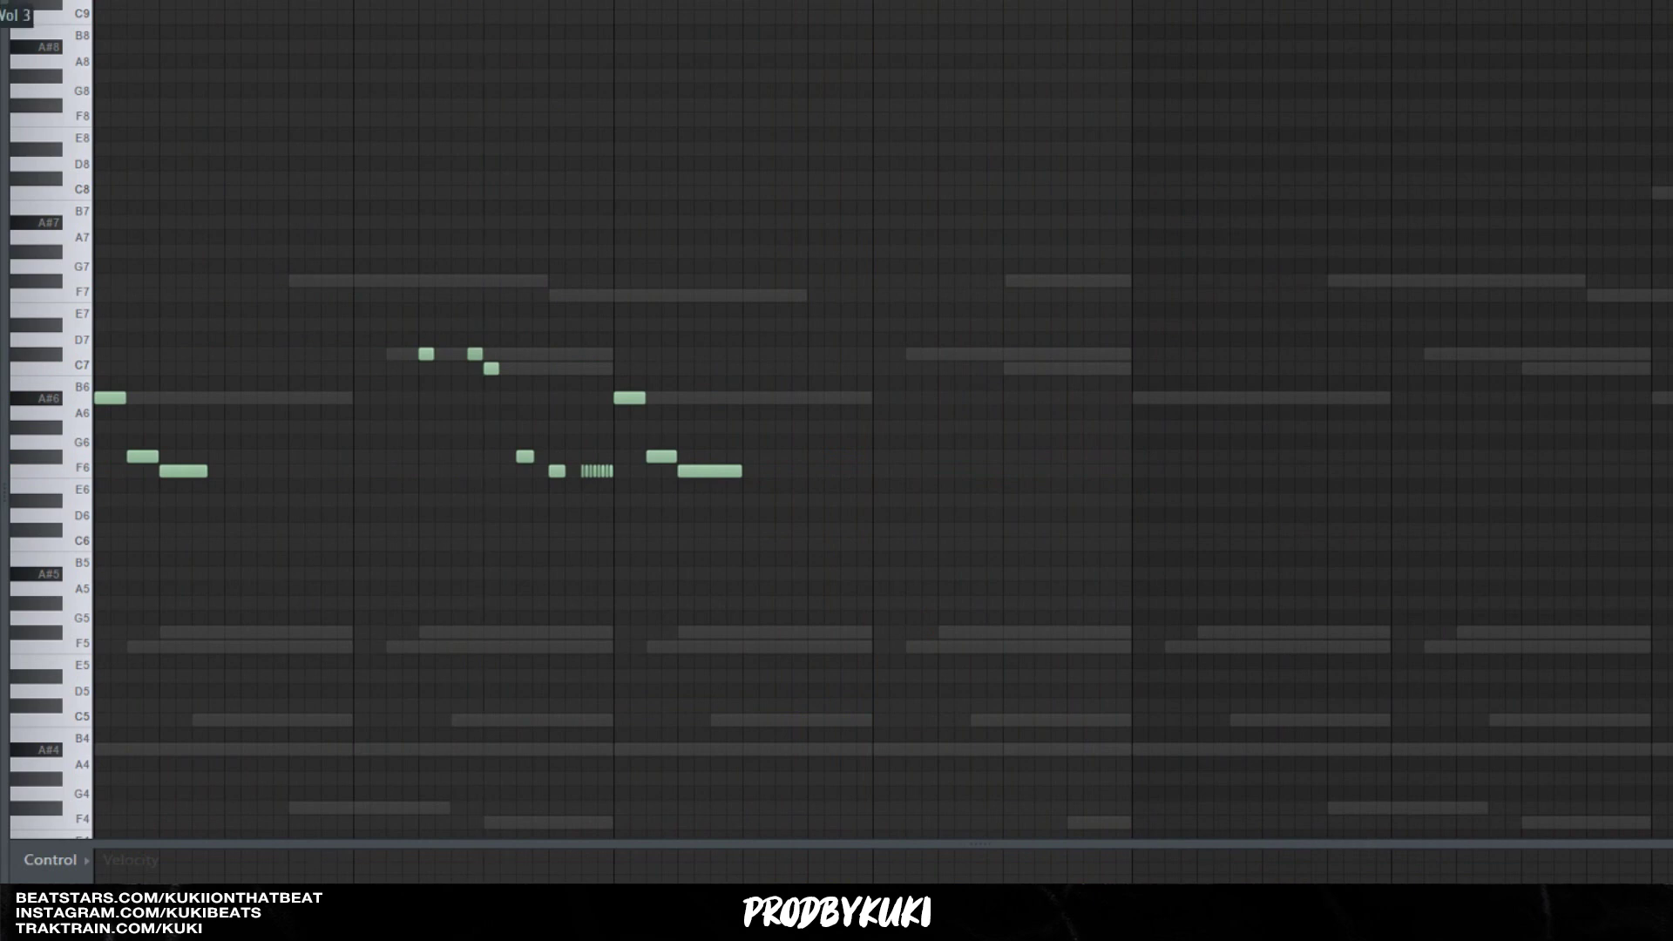
# Audition the melody and add six short descending notes in bar 4: C#7, C7, F#6, F6, C#6 and C6.
pyautogui.press('space')
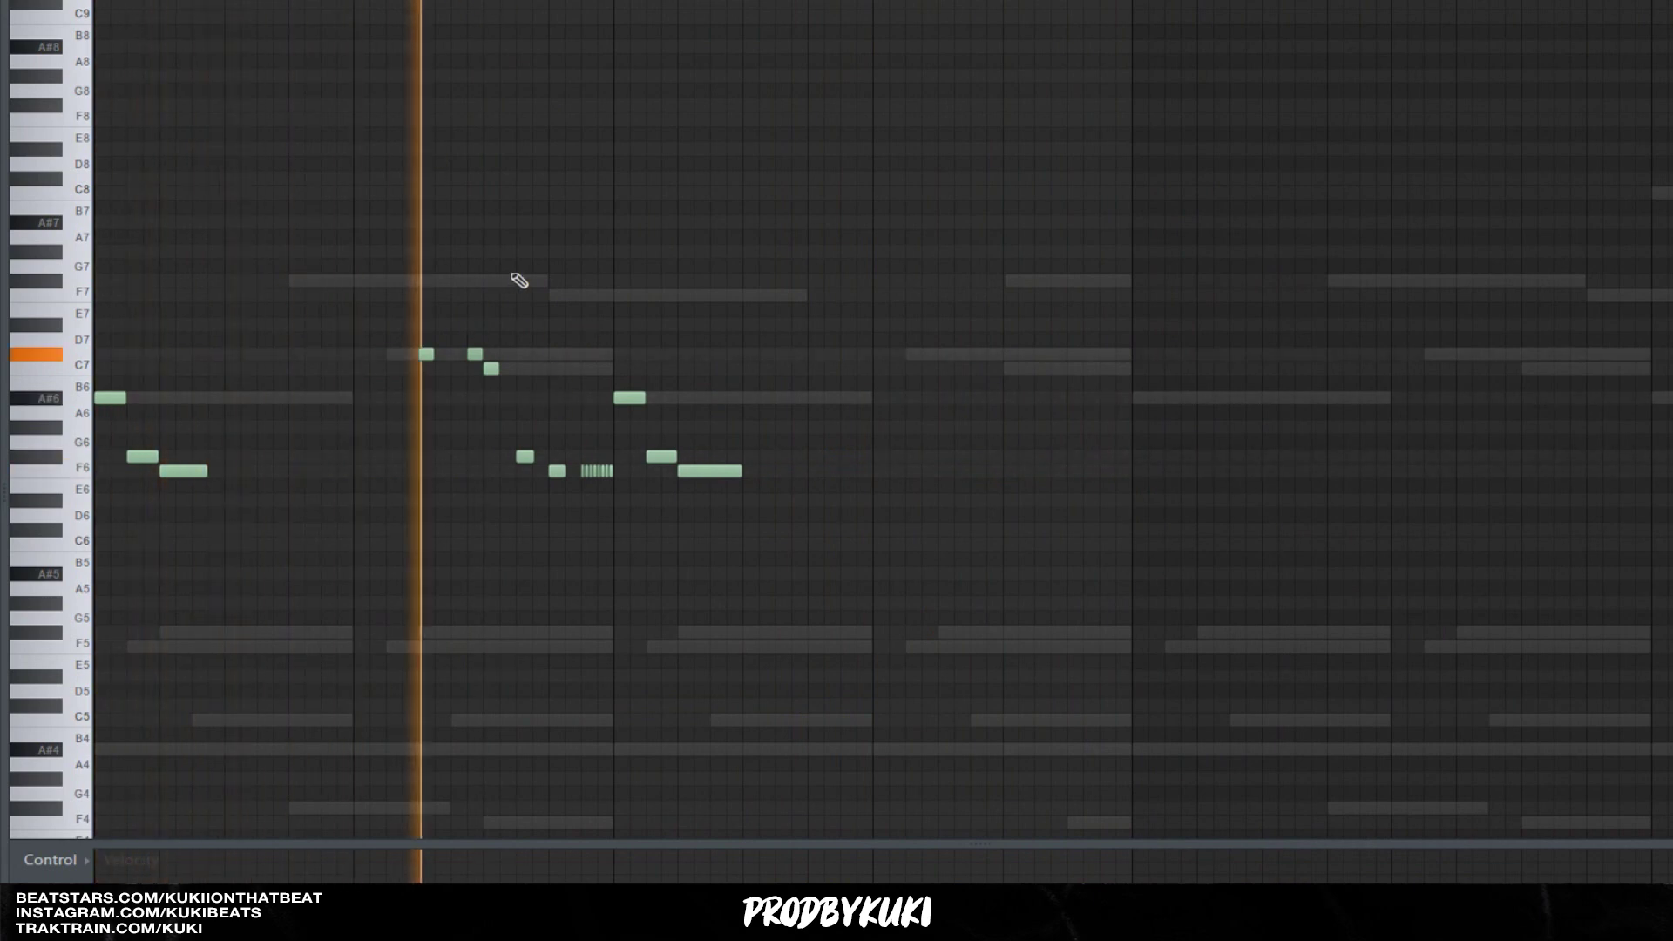
pyautogui.scroll(2, 814, 385)
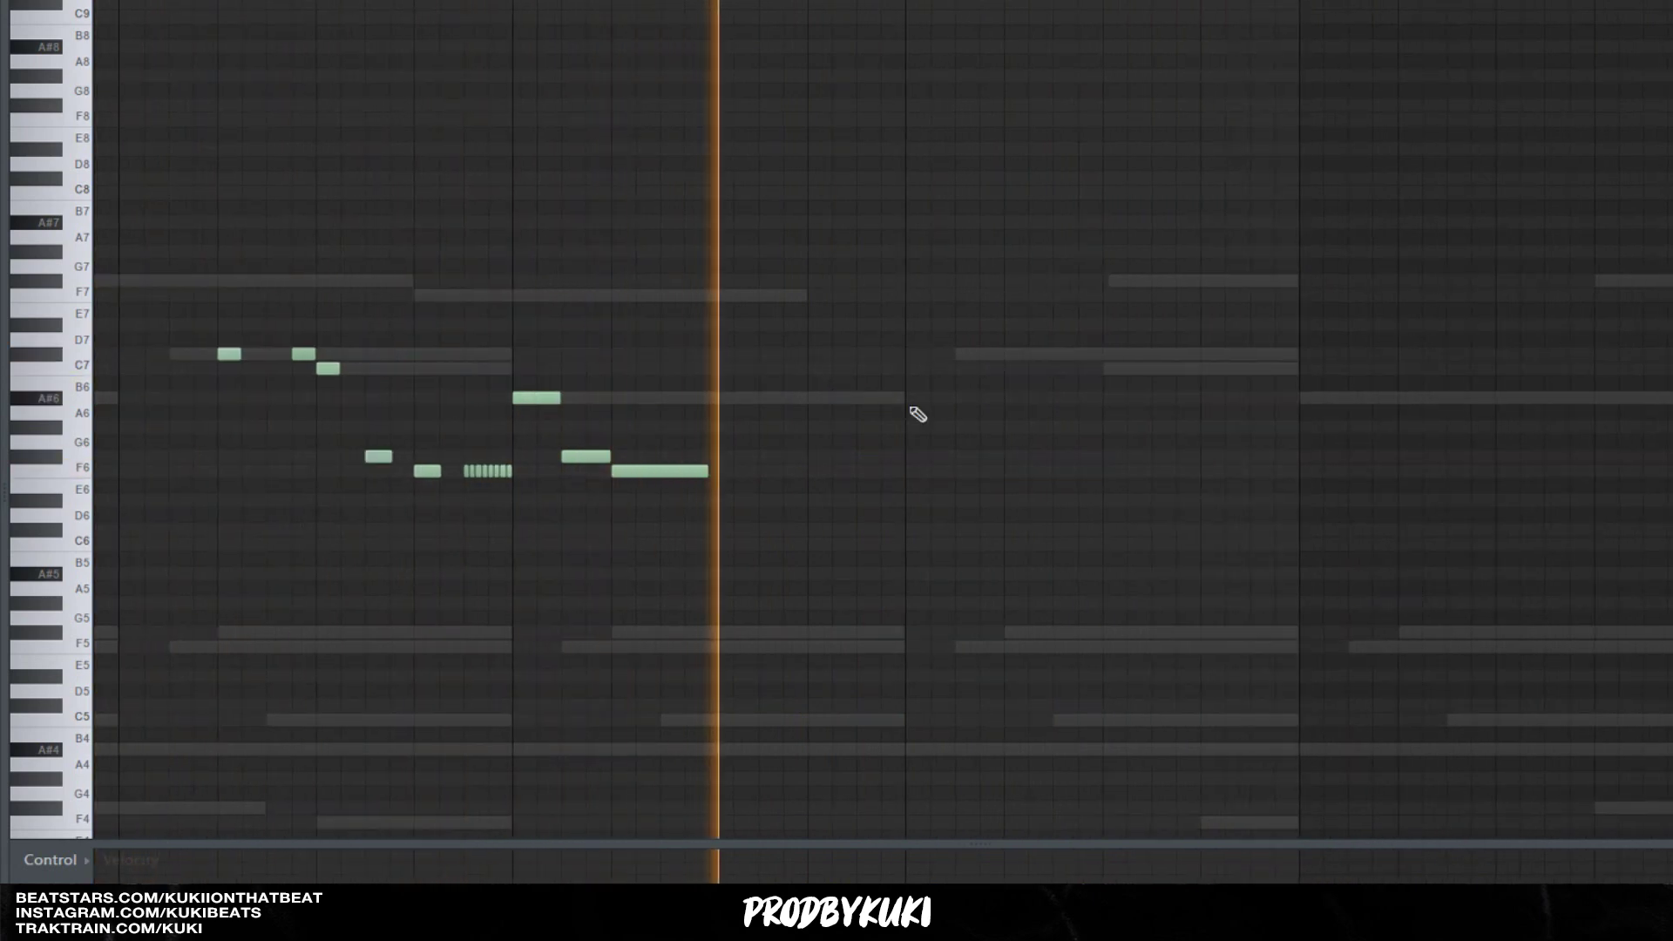
pyautogui.press('space')
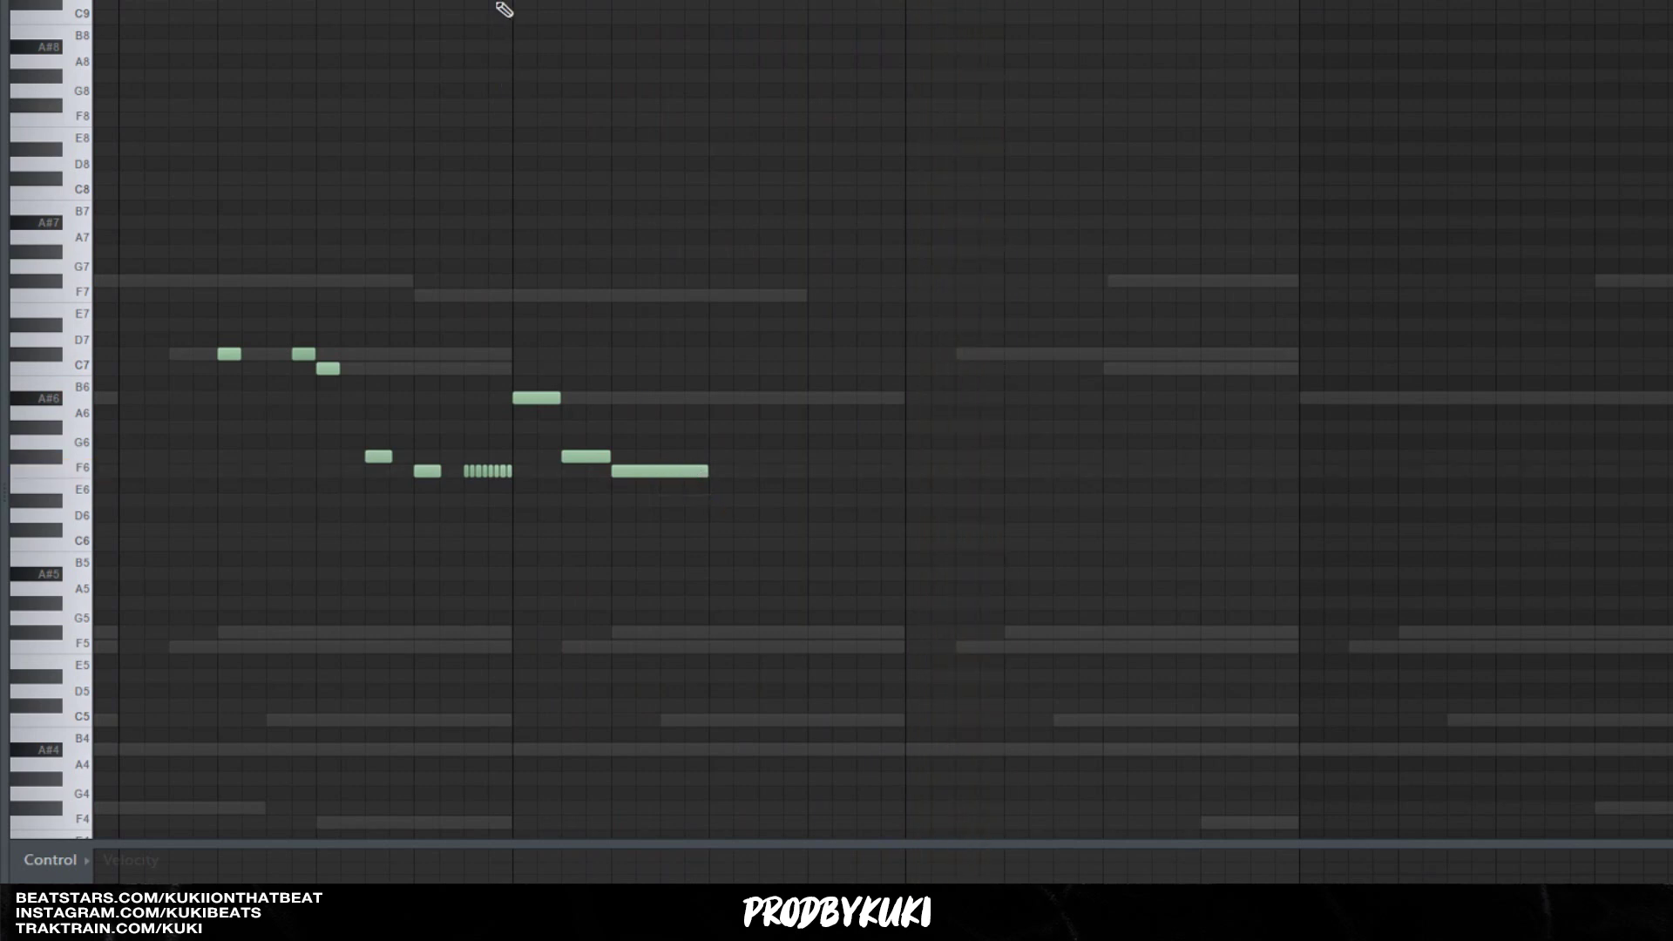
pyautogui.press('space')
pyautogui.scroll(-1, 979, 389)
pyautogui.scroll(1, 972, 394)
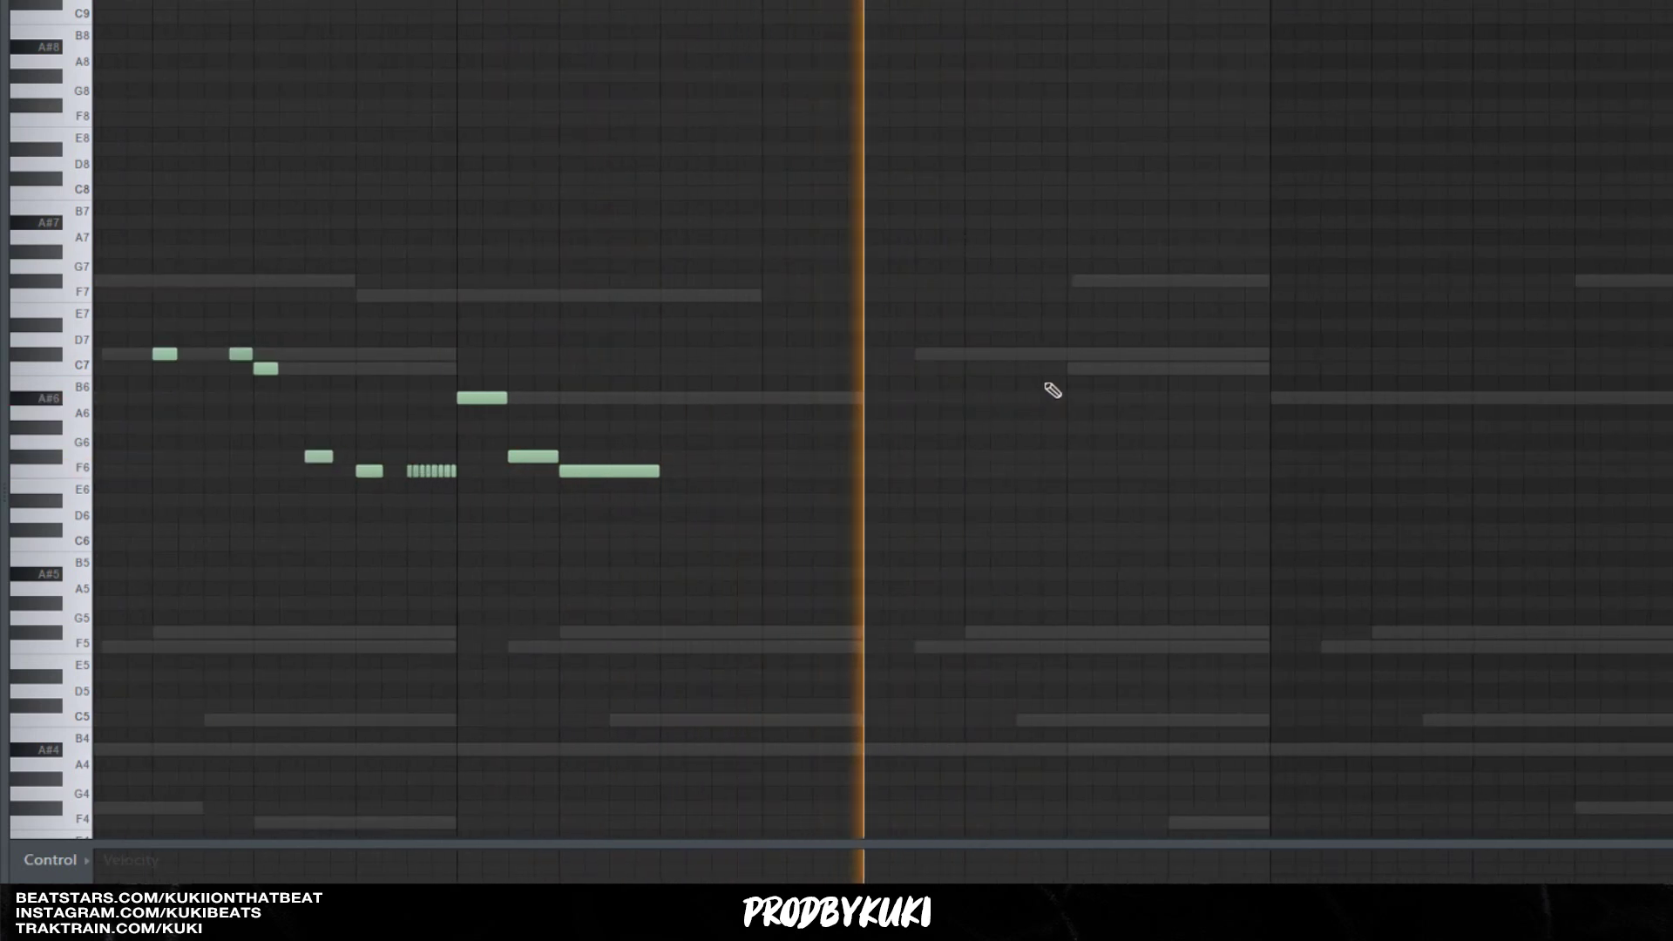
pyautogui.press('space')
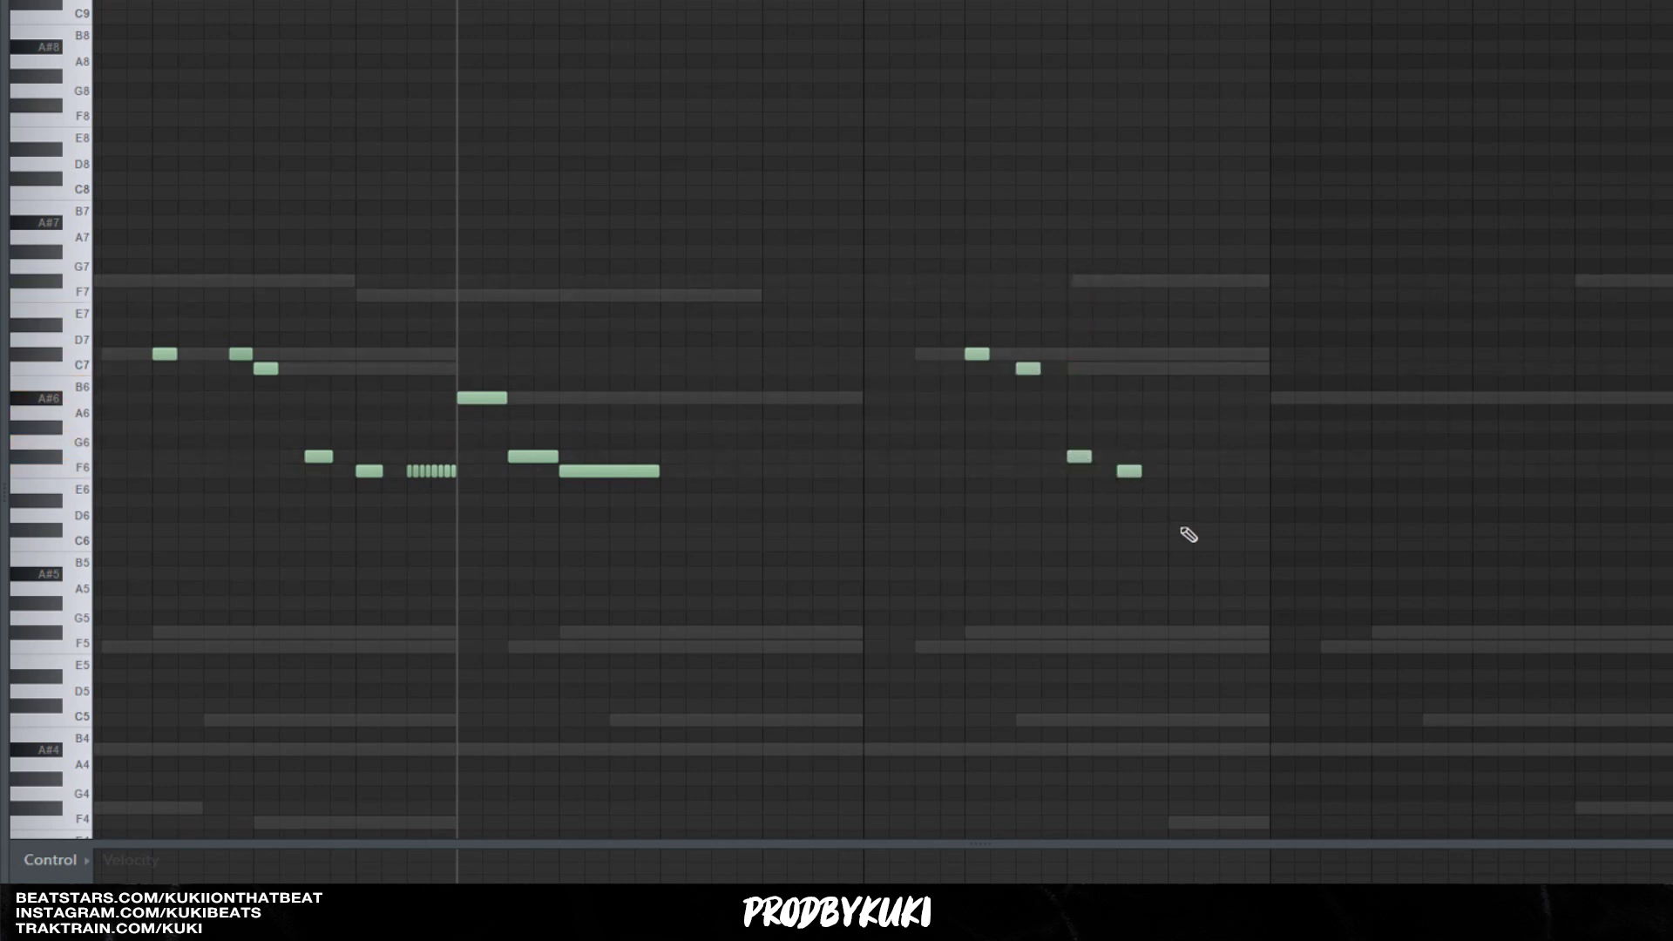
pyautogui.click(1222, 545)
# Play through the four-bar melody and duplicate all its notes into bars 5 to 8.
pyautogui.press('space')
pyautogui.scroll(-2, 1199, 418)
pyautogui.scroll(1, 978, 378)
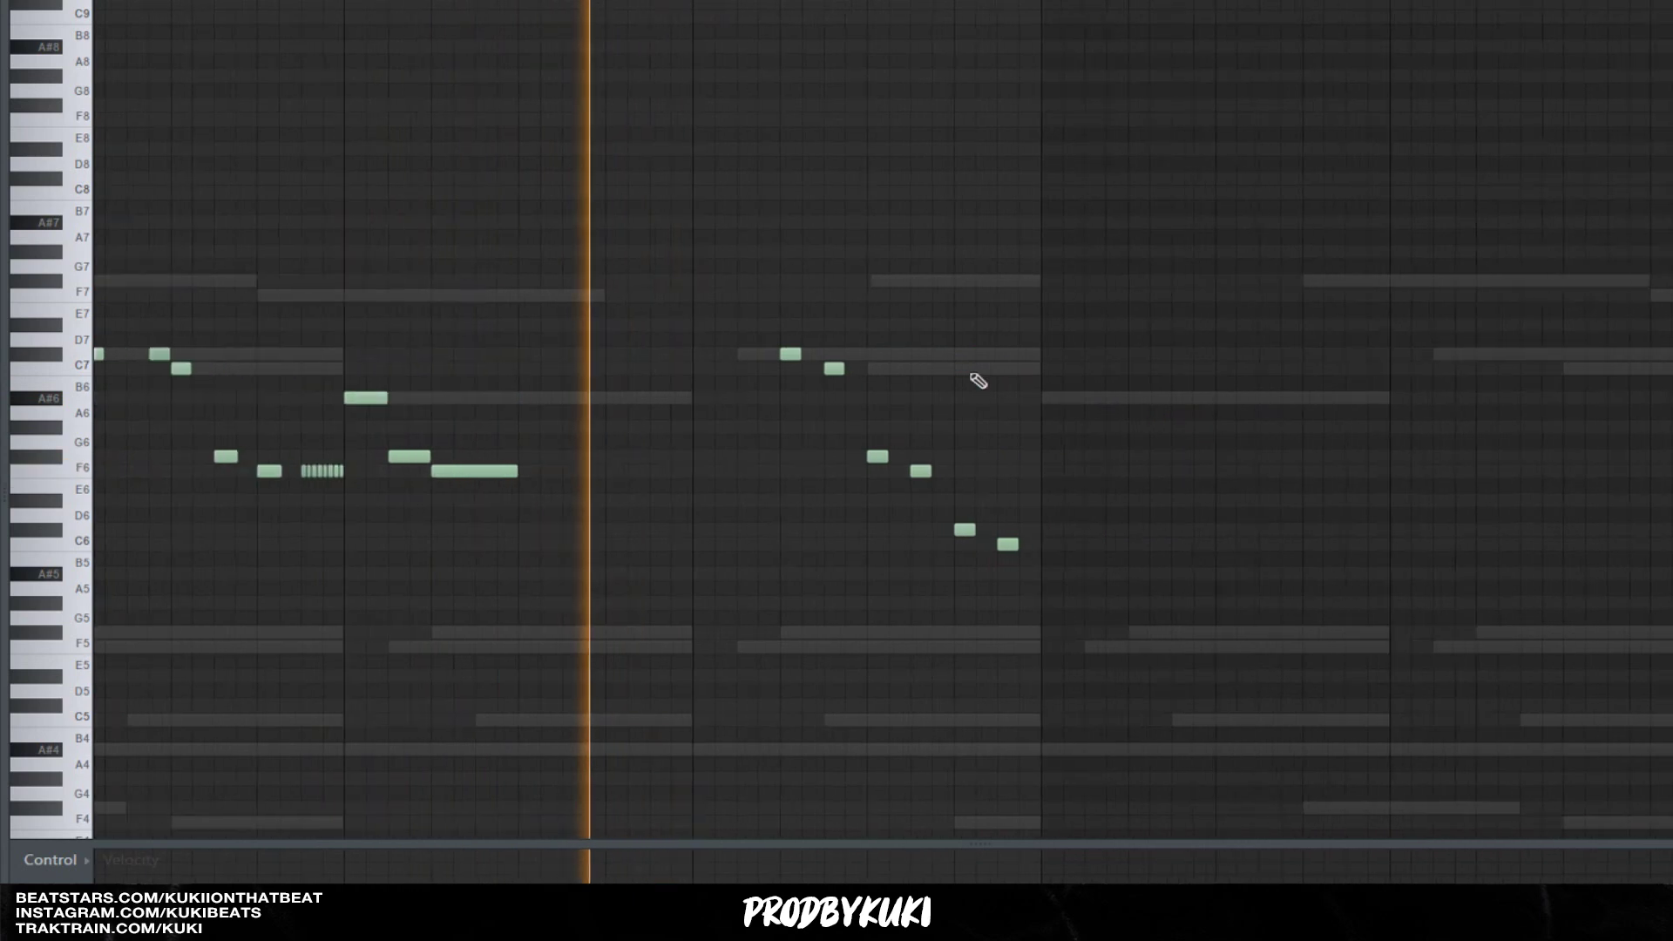
pyautogui.scroll(-1, 971, 336)
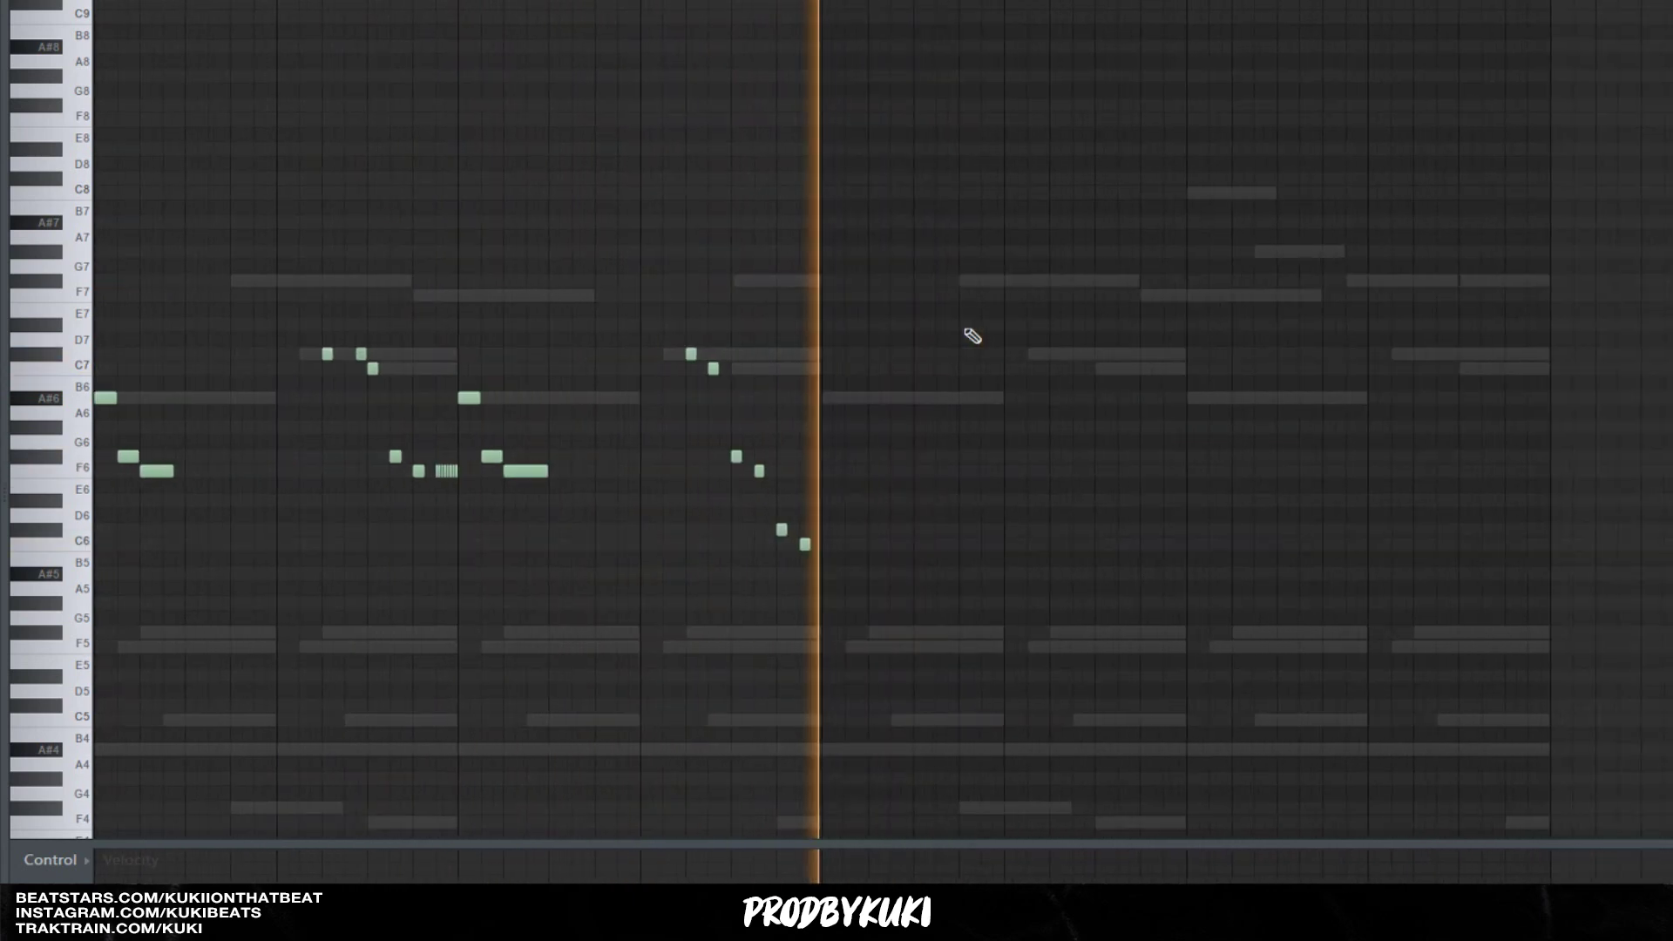
pyautogui.press('space')
pyautogui.hotkey('ctrl', 'b')
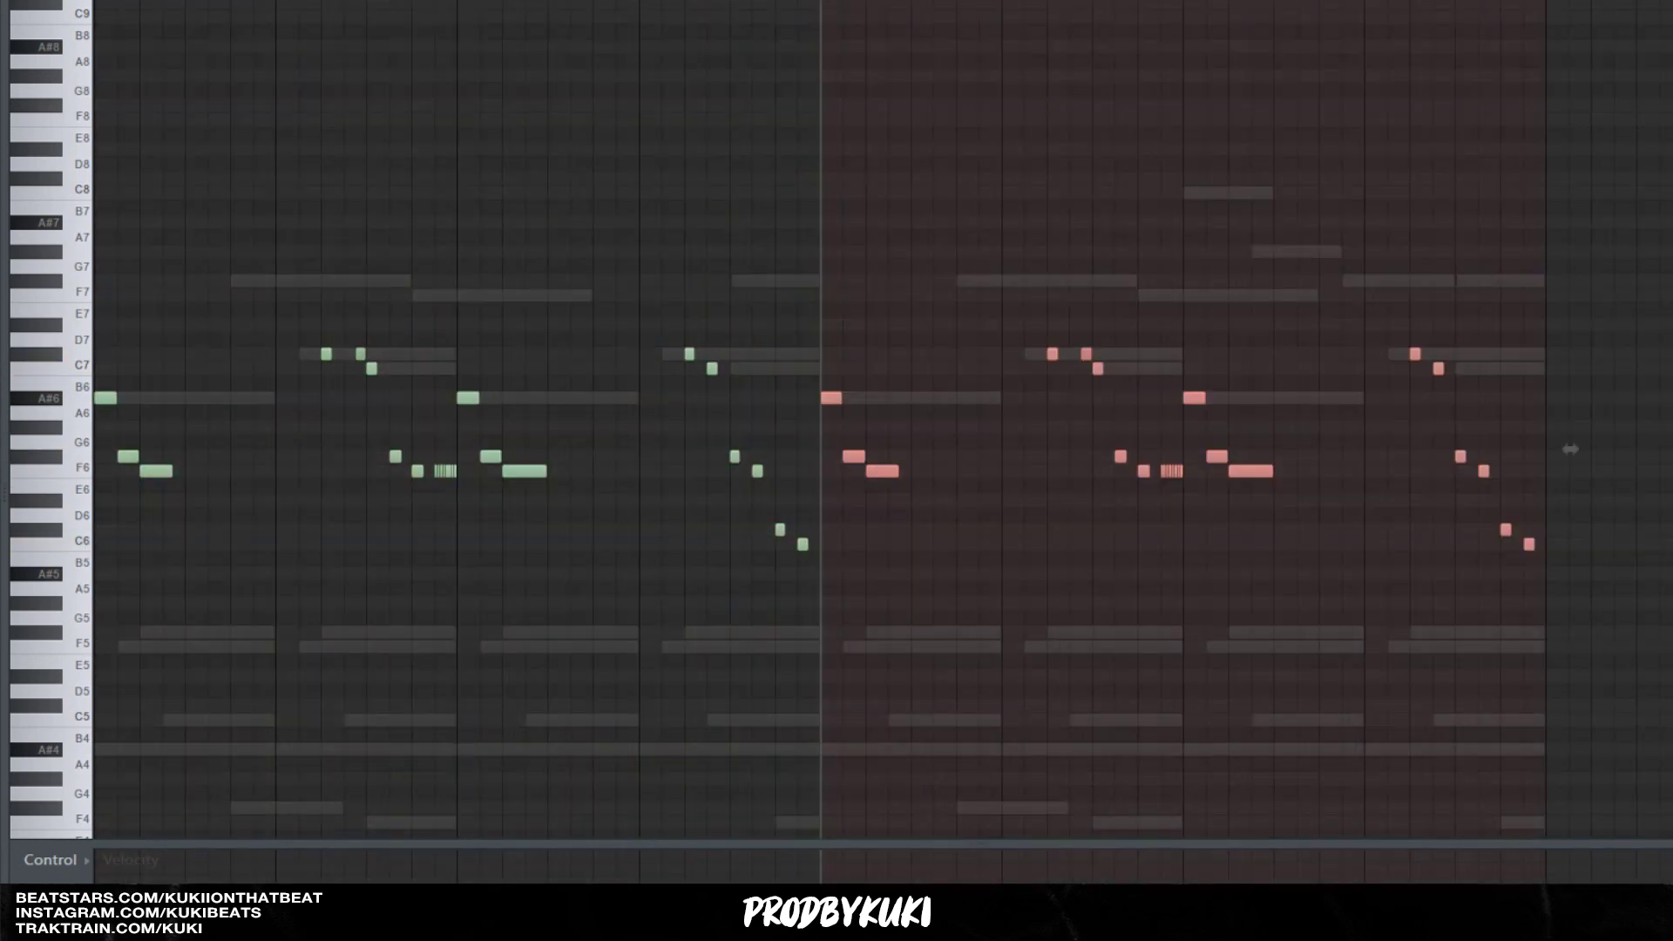
pyautogui.hotkey('ctrl', 'd')
# Audition the duplicated melody and raise the closing F#6 and F6 notes in bar 6 to C#7 and C7.
pyautogui.press('space')
pyautogui.scroll(-1, 544, 88)
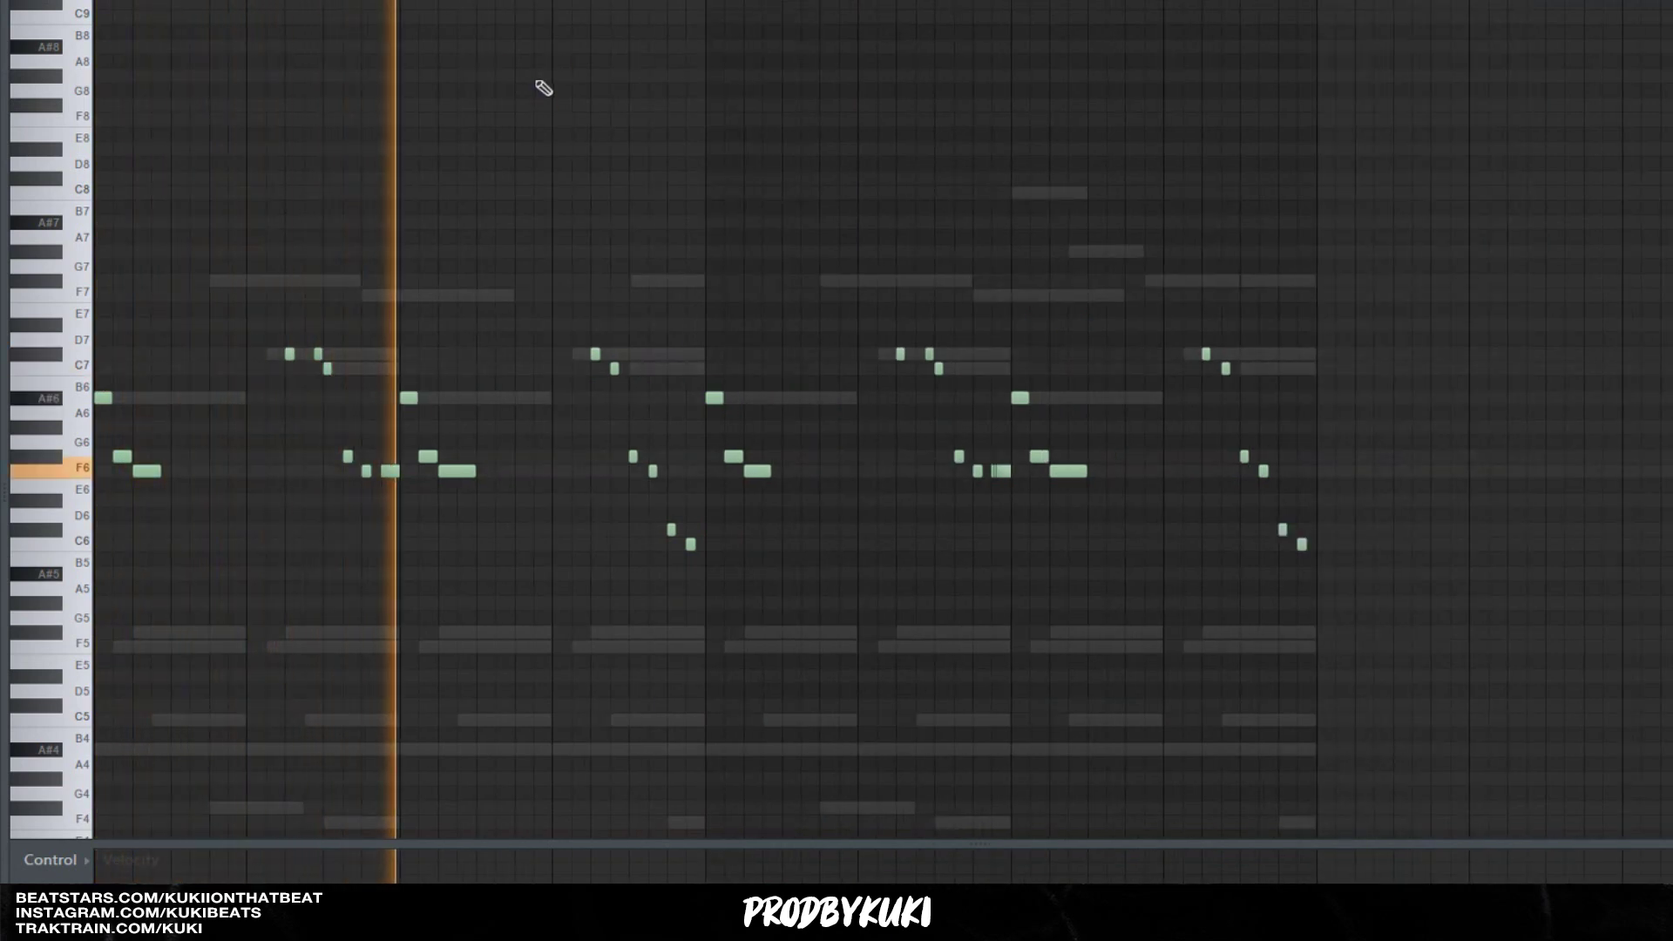
pyautogui.scroll(1, 628, 196)
pyautogui.scroll(2, 628, 196)
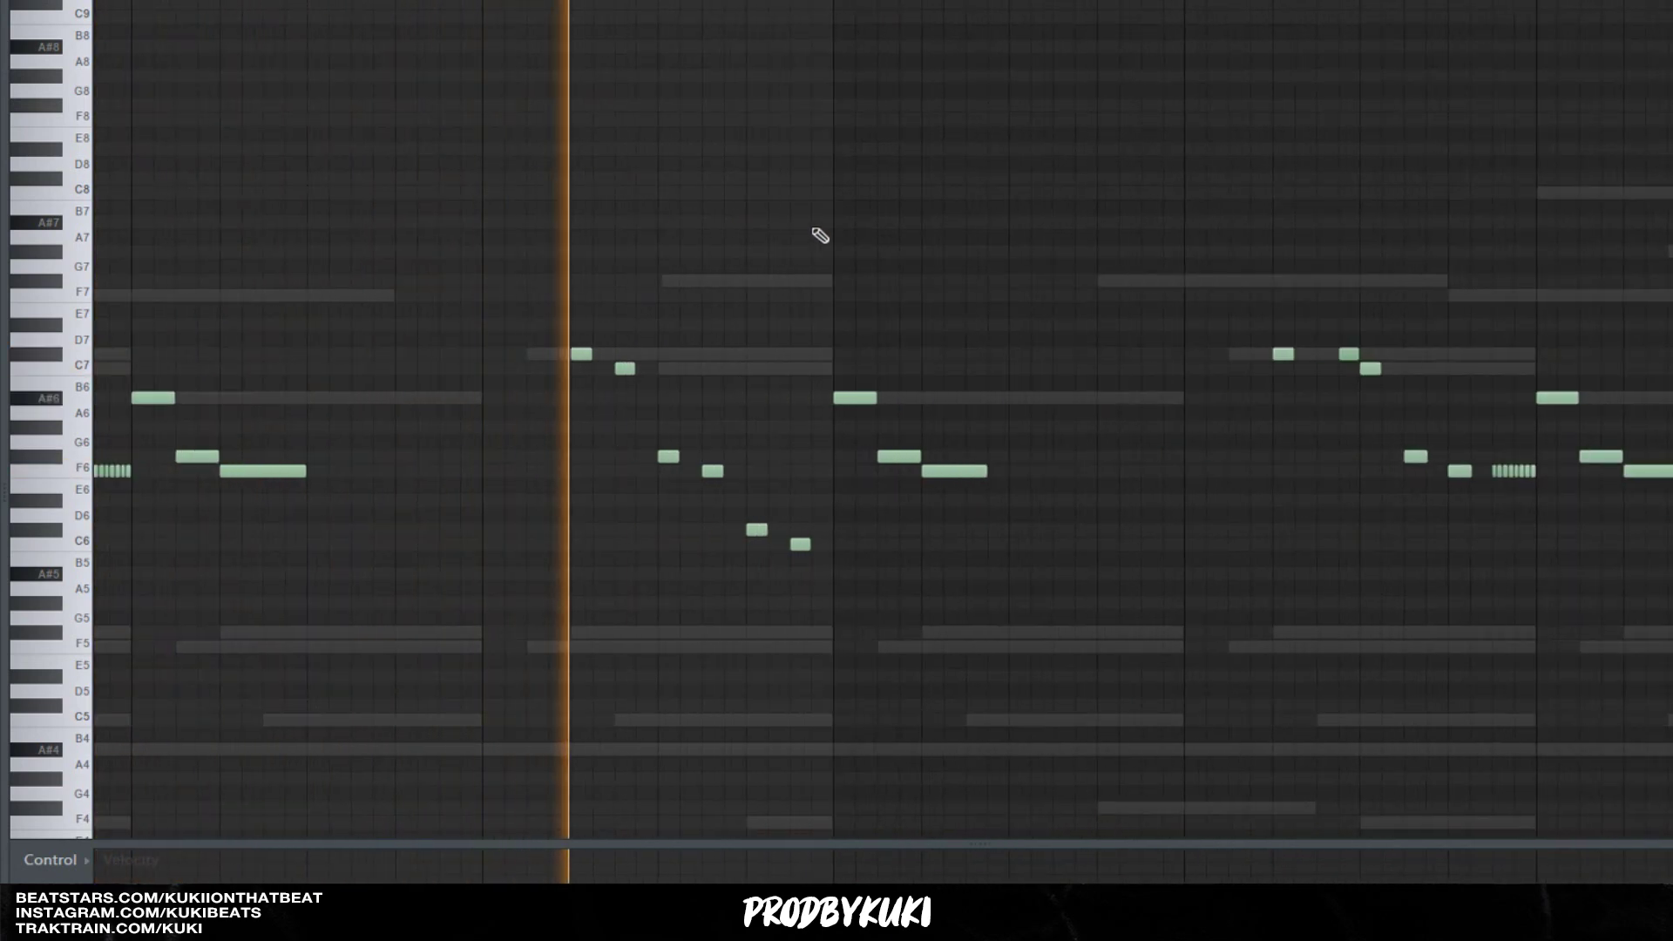
pyautogui.scroll(-1, 832, 238)
pyautogui.scroll(-3, 797, 264)
pyautogui.scroll(2, 1039, 248)
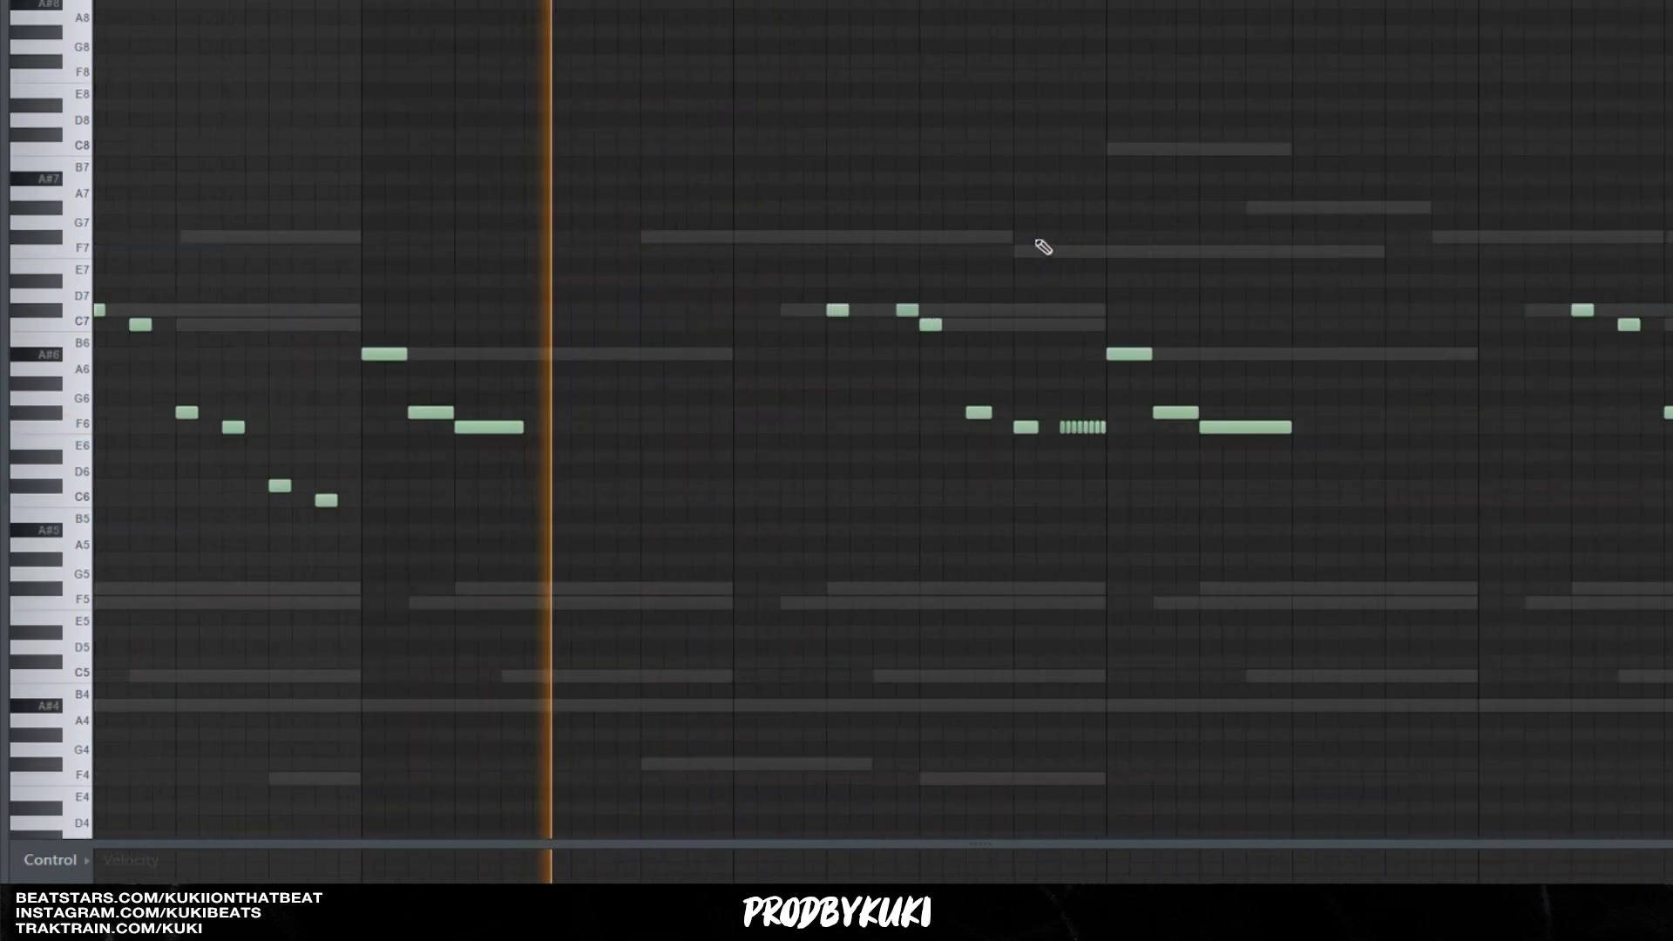
pyautogui.press('space')
pyautogui.moveTo(1101, 450); pyautogui.dragTo(945, 397)
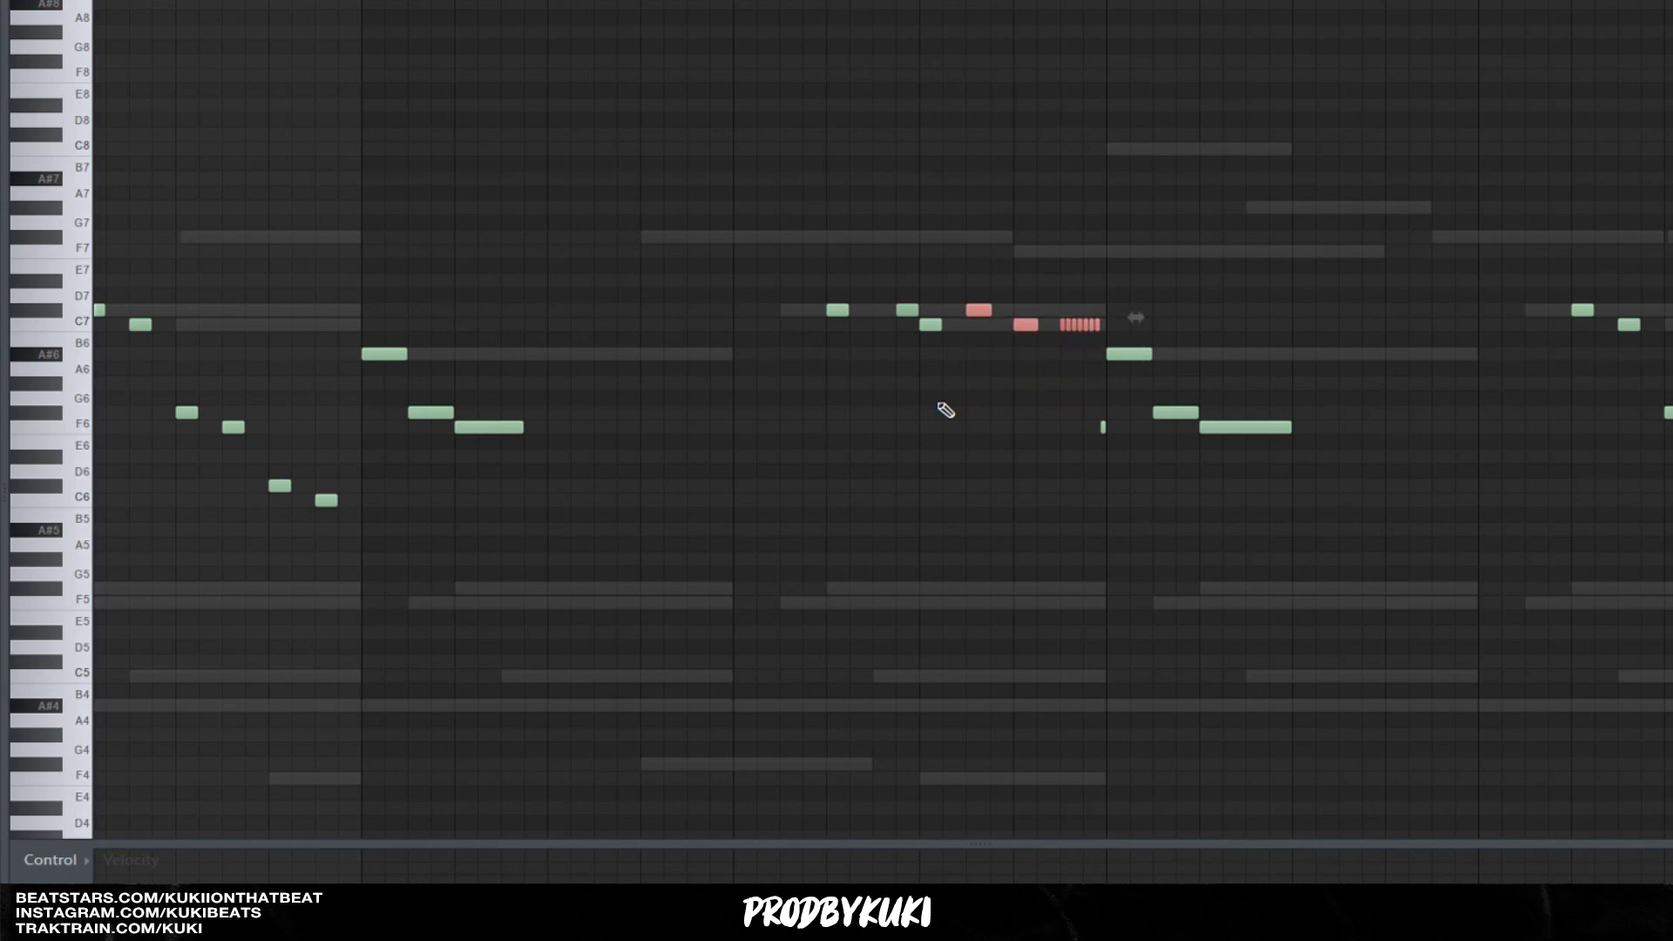
# Audition the second half and move the last two notes of bar 8 up an octave to C#7 and C7.
pyautogui.press('space')
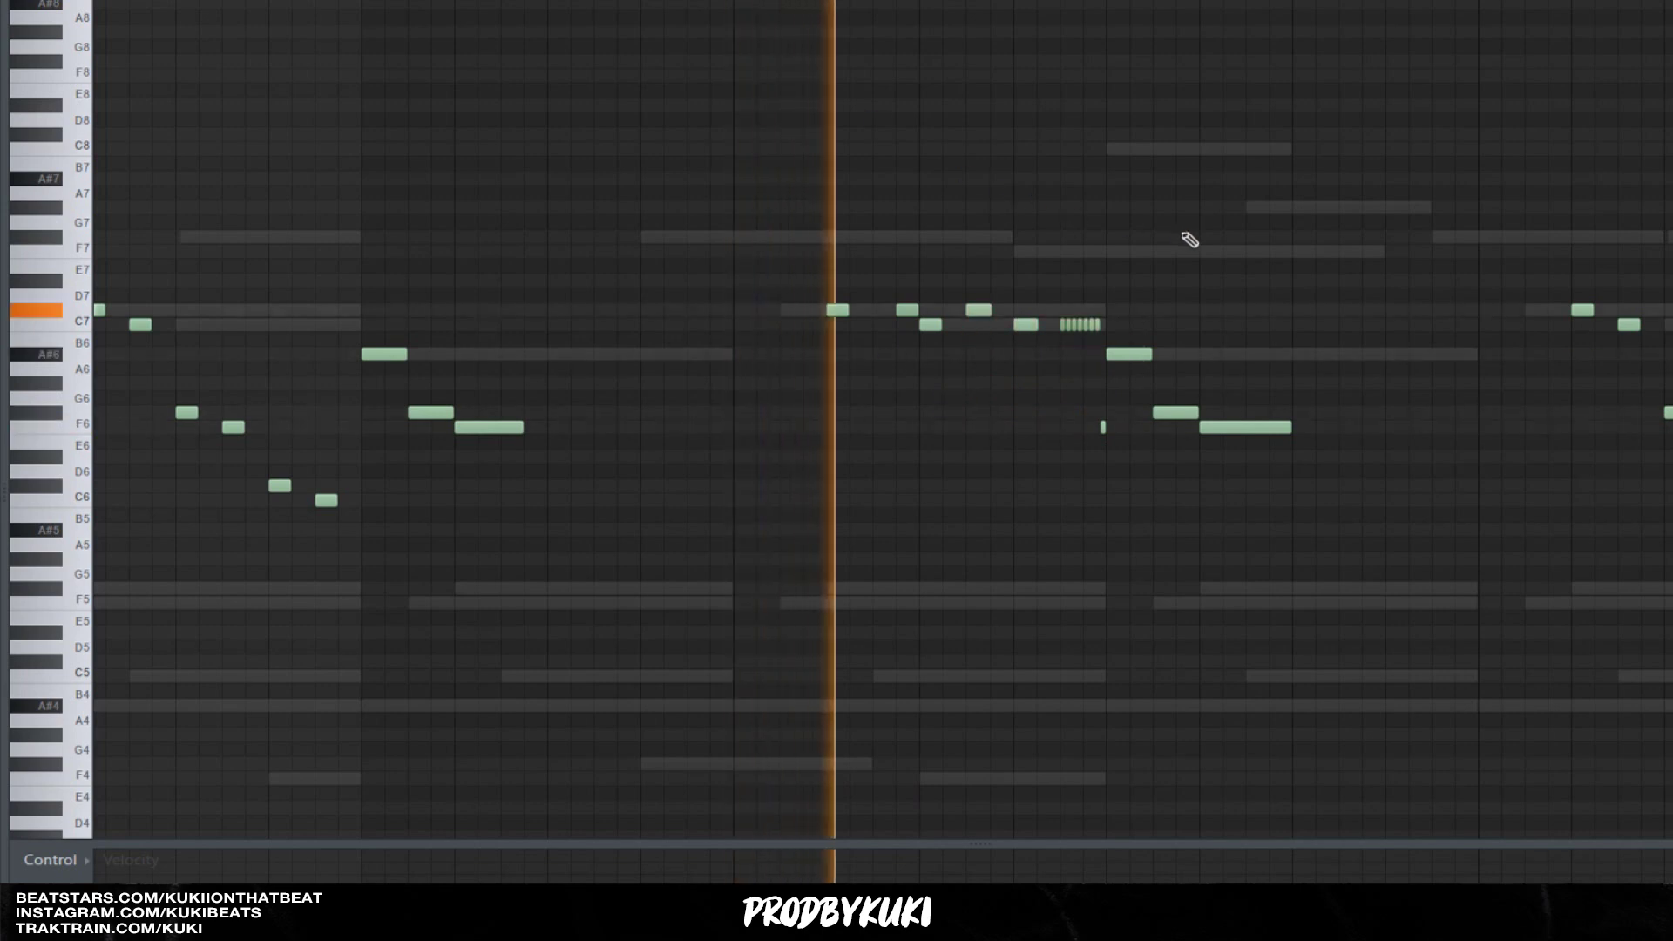
pyautogui.scroll(-2, 1188, 239)
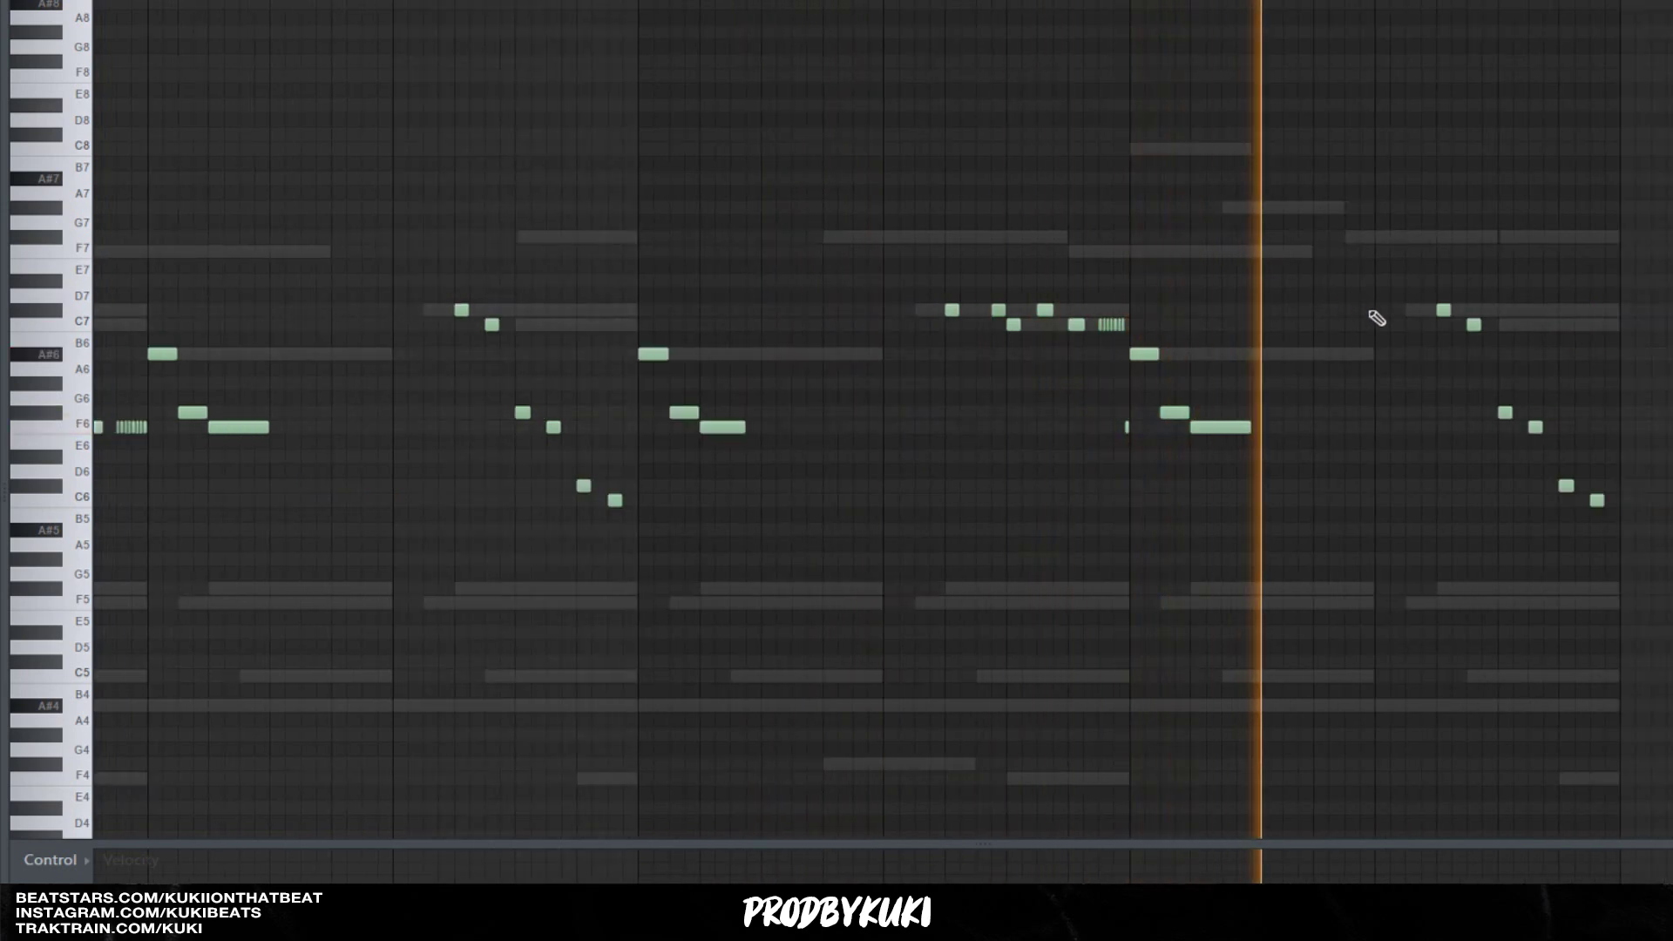
pyautogui.scroll(2, 1487, 292)
pyautogui.press('space')
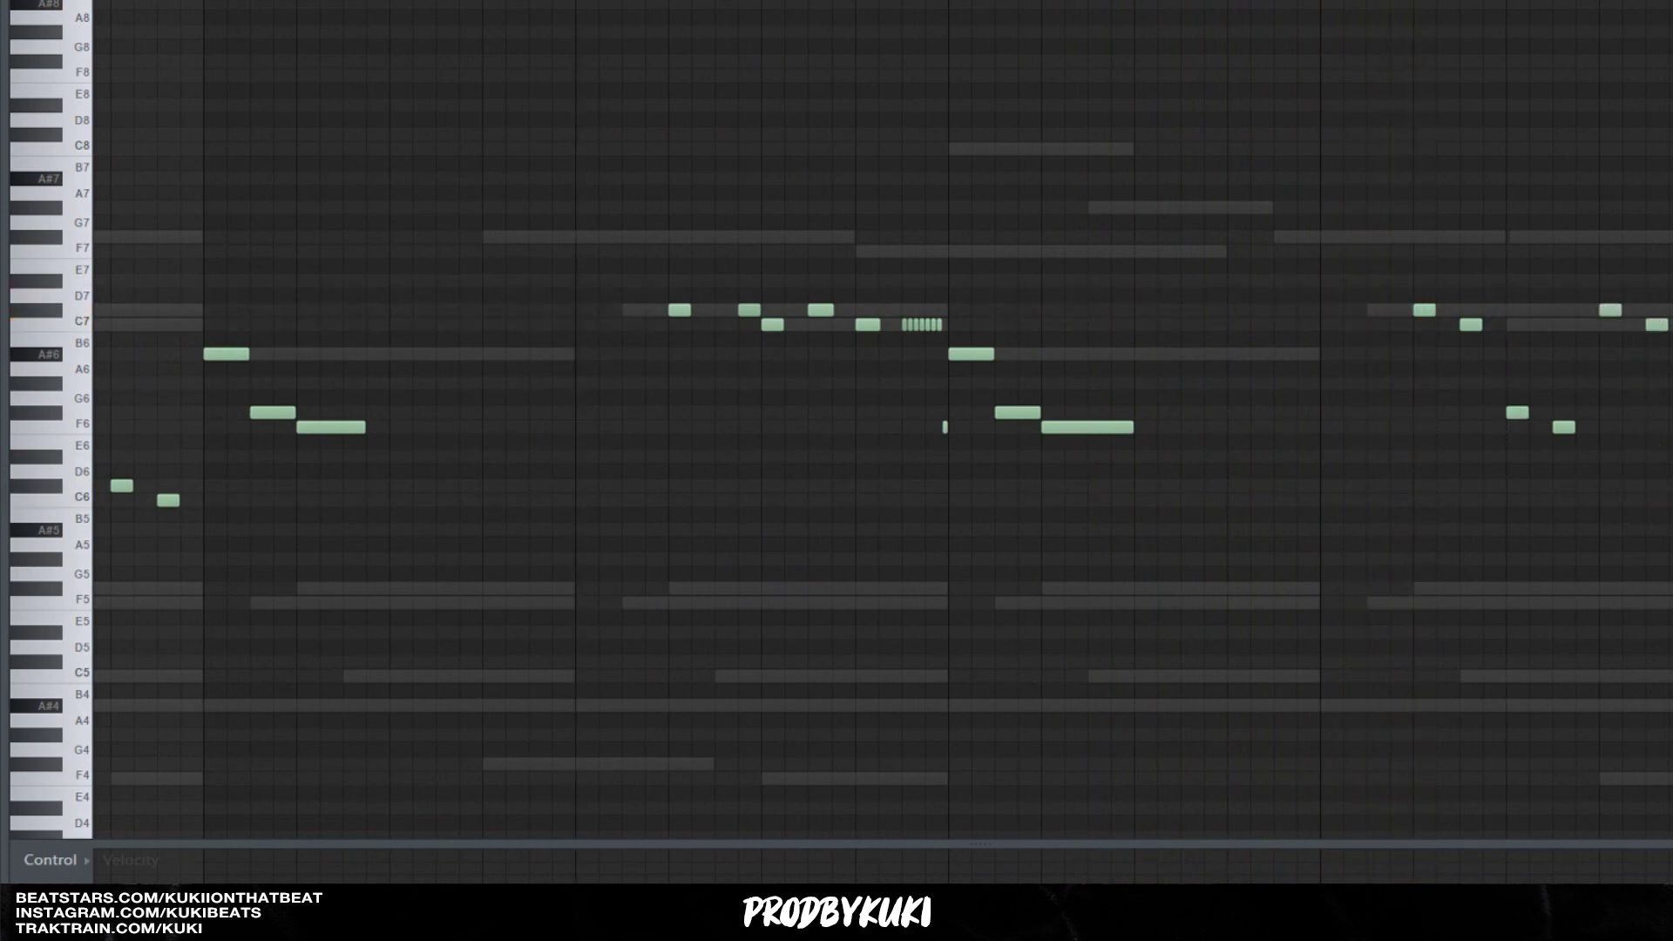
# Play back the end of the pattern to check the revised notes in bars 7 and 8.
pyautogui.press('space')
pyautogui.scroll(-2, 1195, 165)
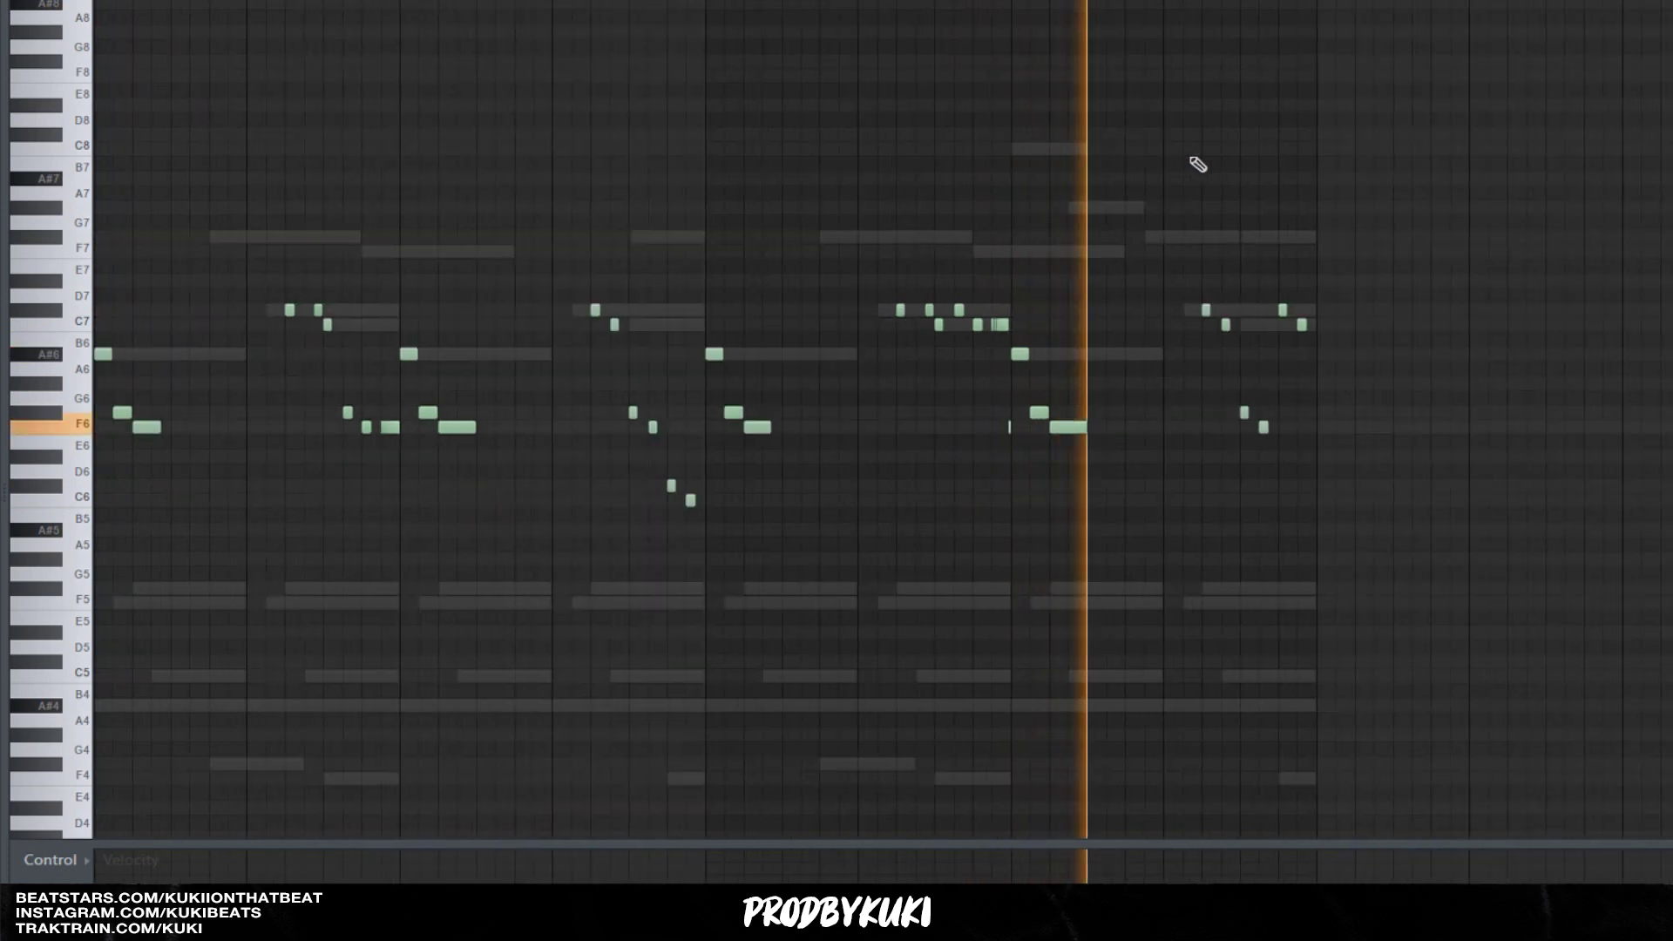
pyautogui.scroll(1, 1225, 165)
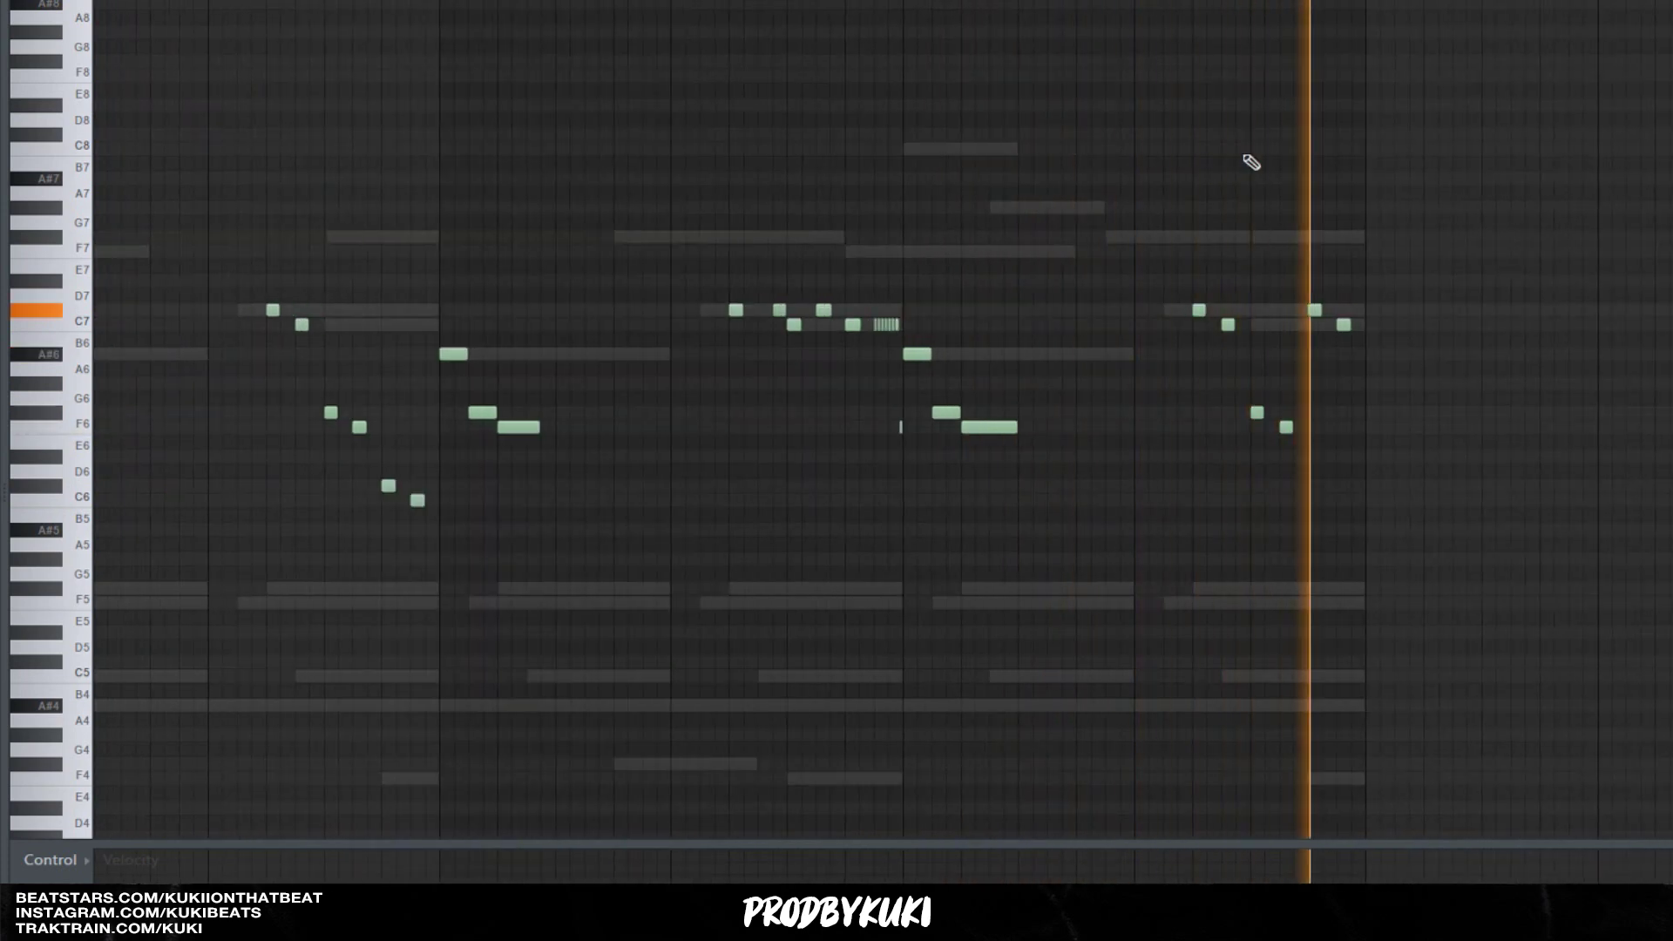
pyautogui.scroll(-2, 1252, 164)
pyautogui.press('space')
pyautogui.click(755, 1)
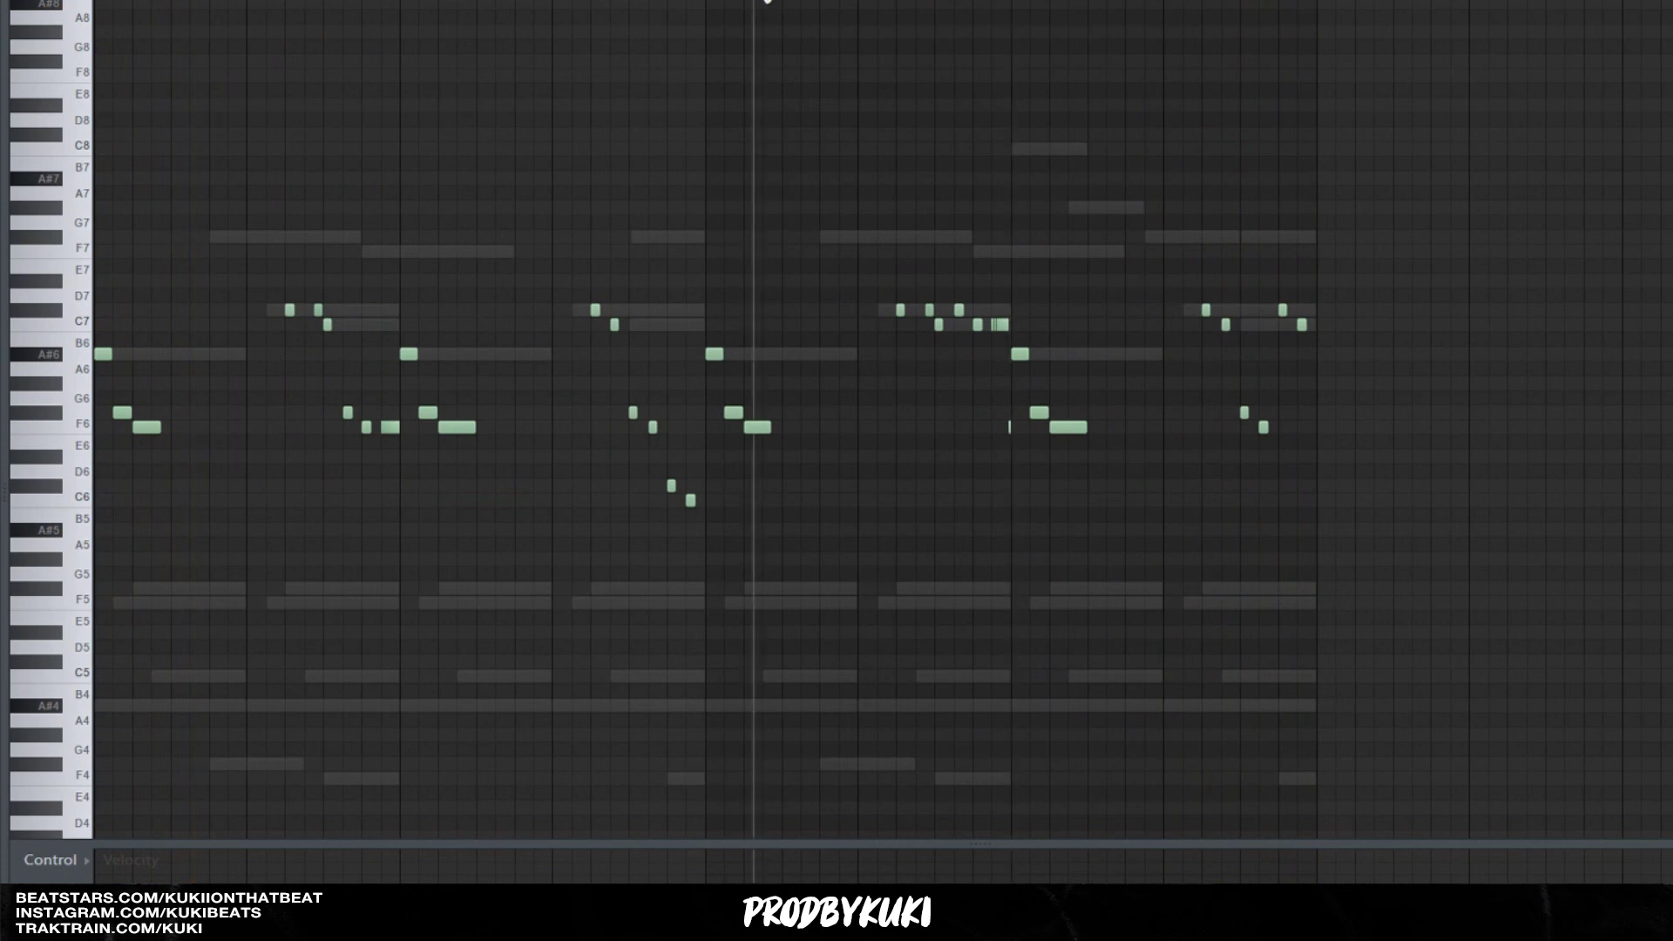
# Check the Irish Traverse Flute instrument in the Kontakt #2 channel and return to that channel's piano roll.
pyautogui.press('F6')
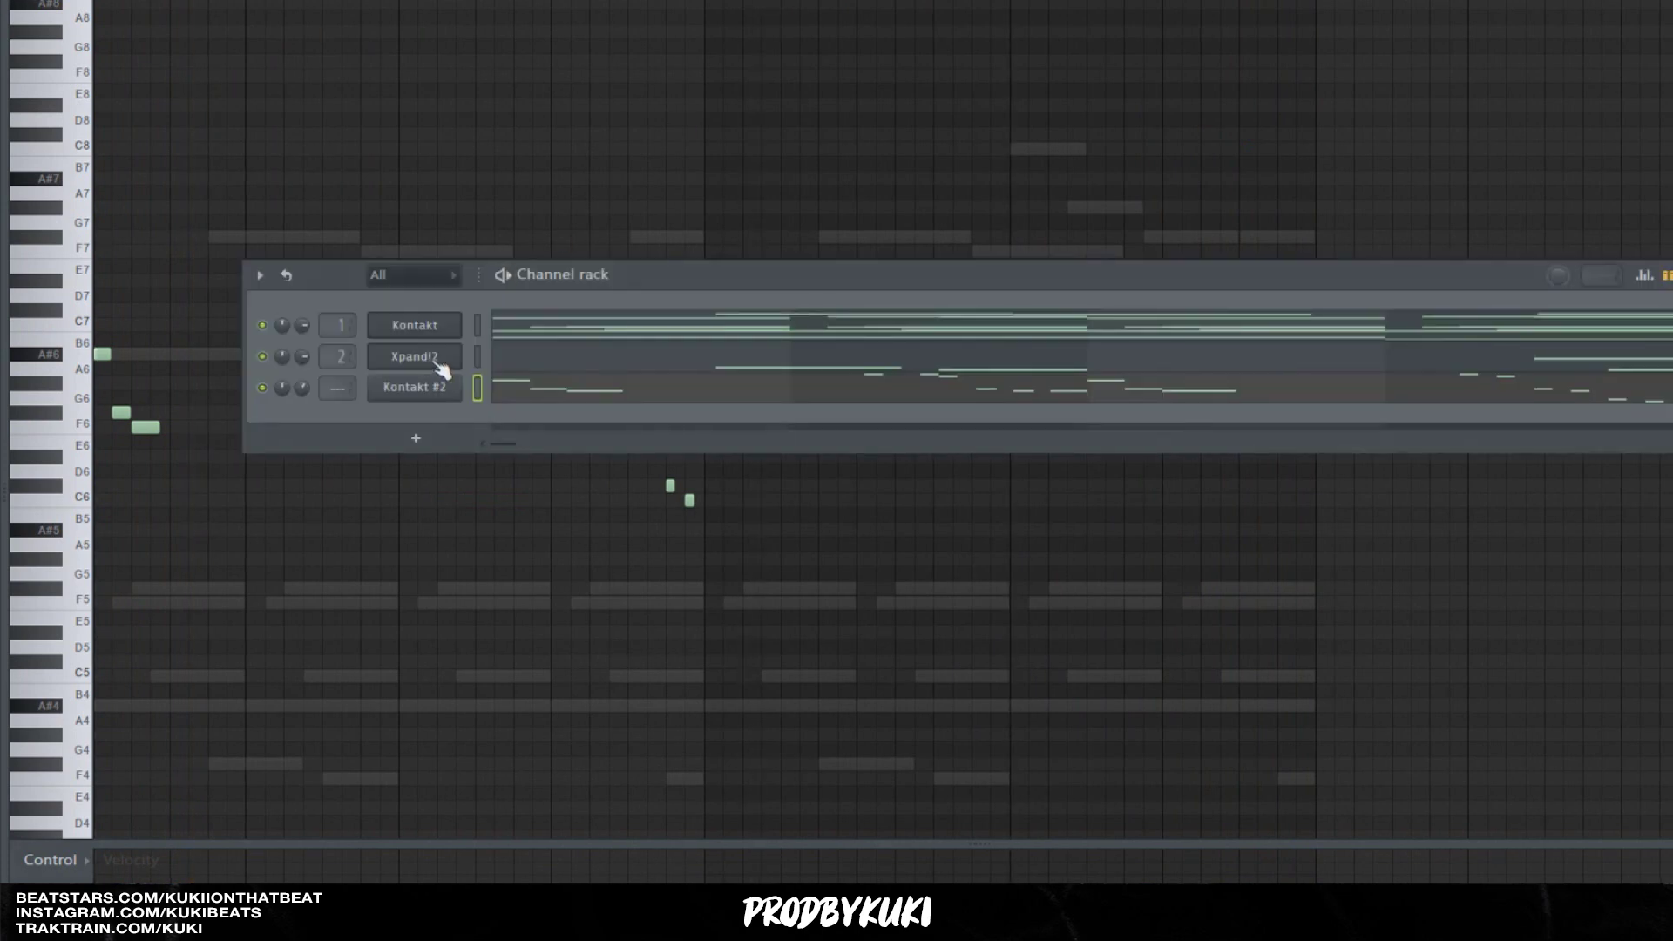
pyautogui.click(444, 386)
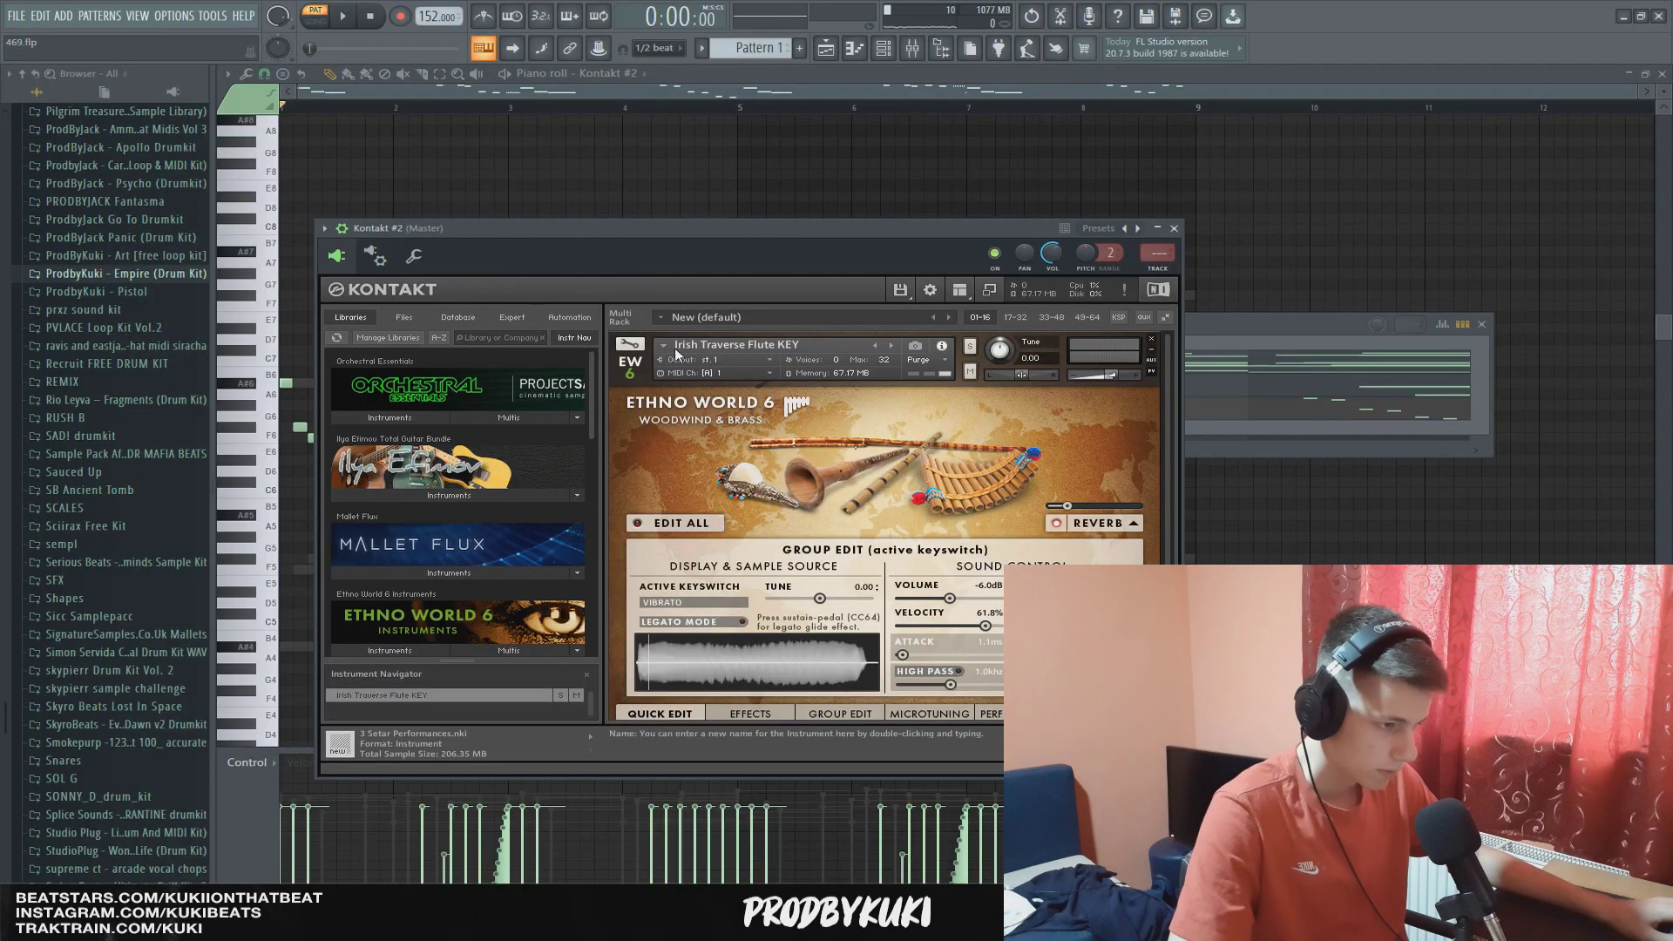
pyautogui.press('F6')
pyautogui.rightClick(527, 417)
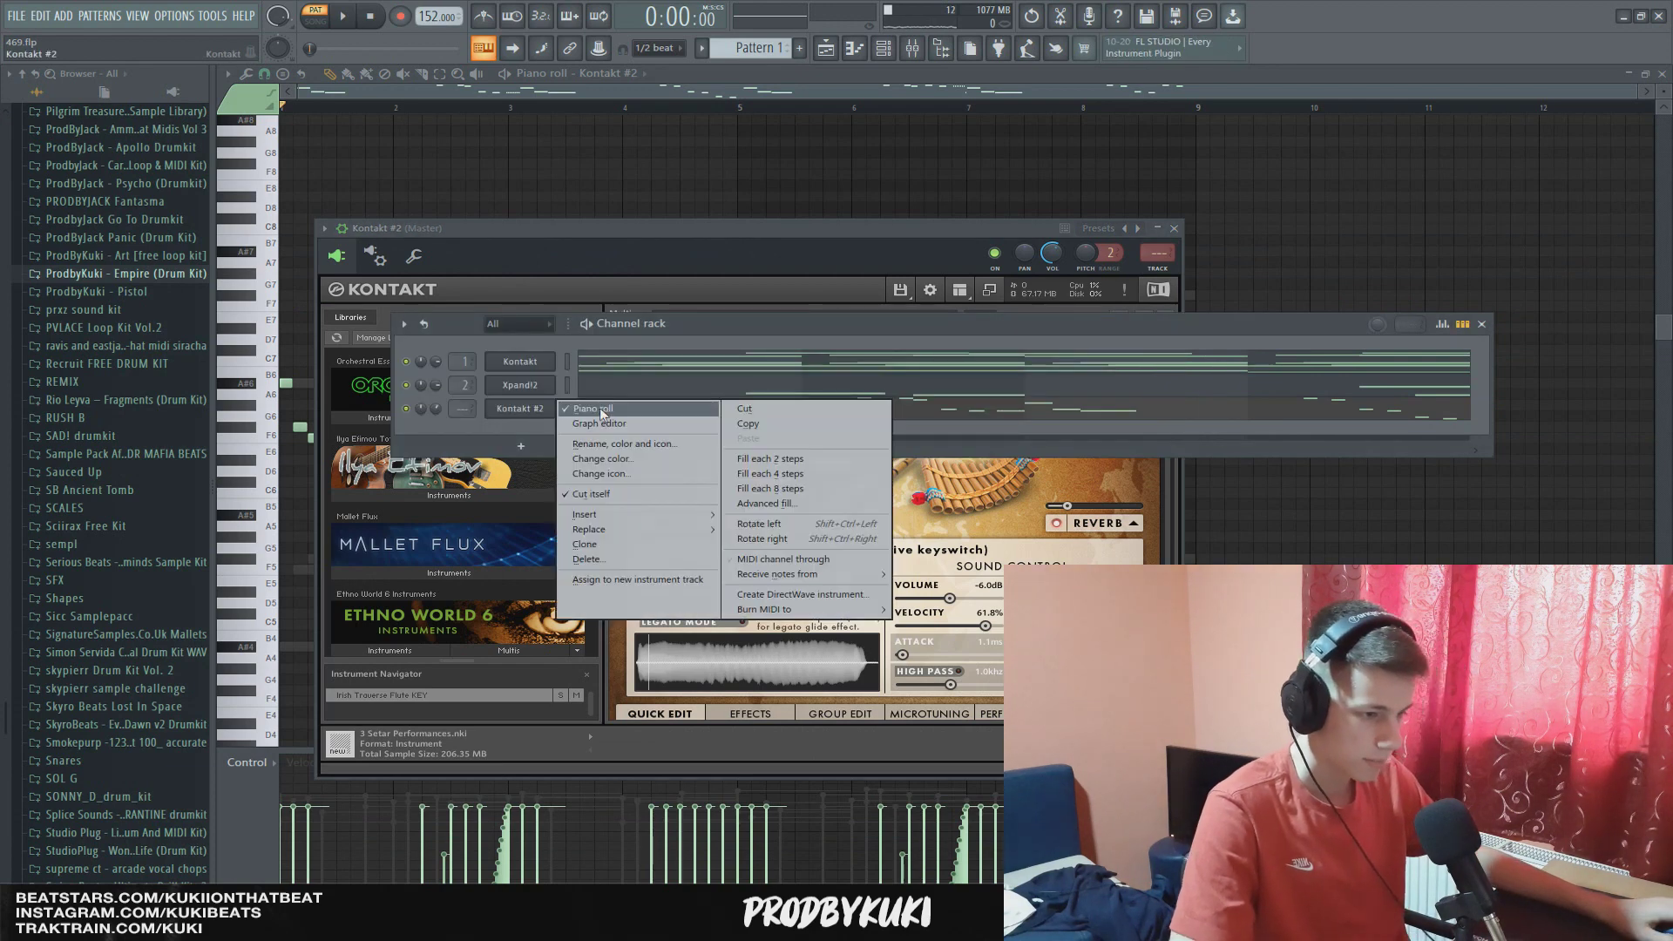
pyautogui.click(573, 409)
pyautogui.rightClick(546, 409)
pyautogui.click(573, 409)
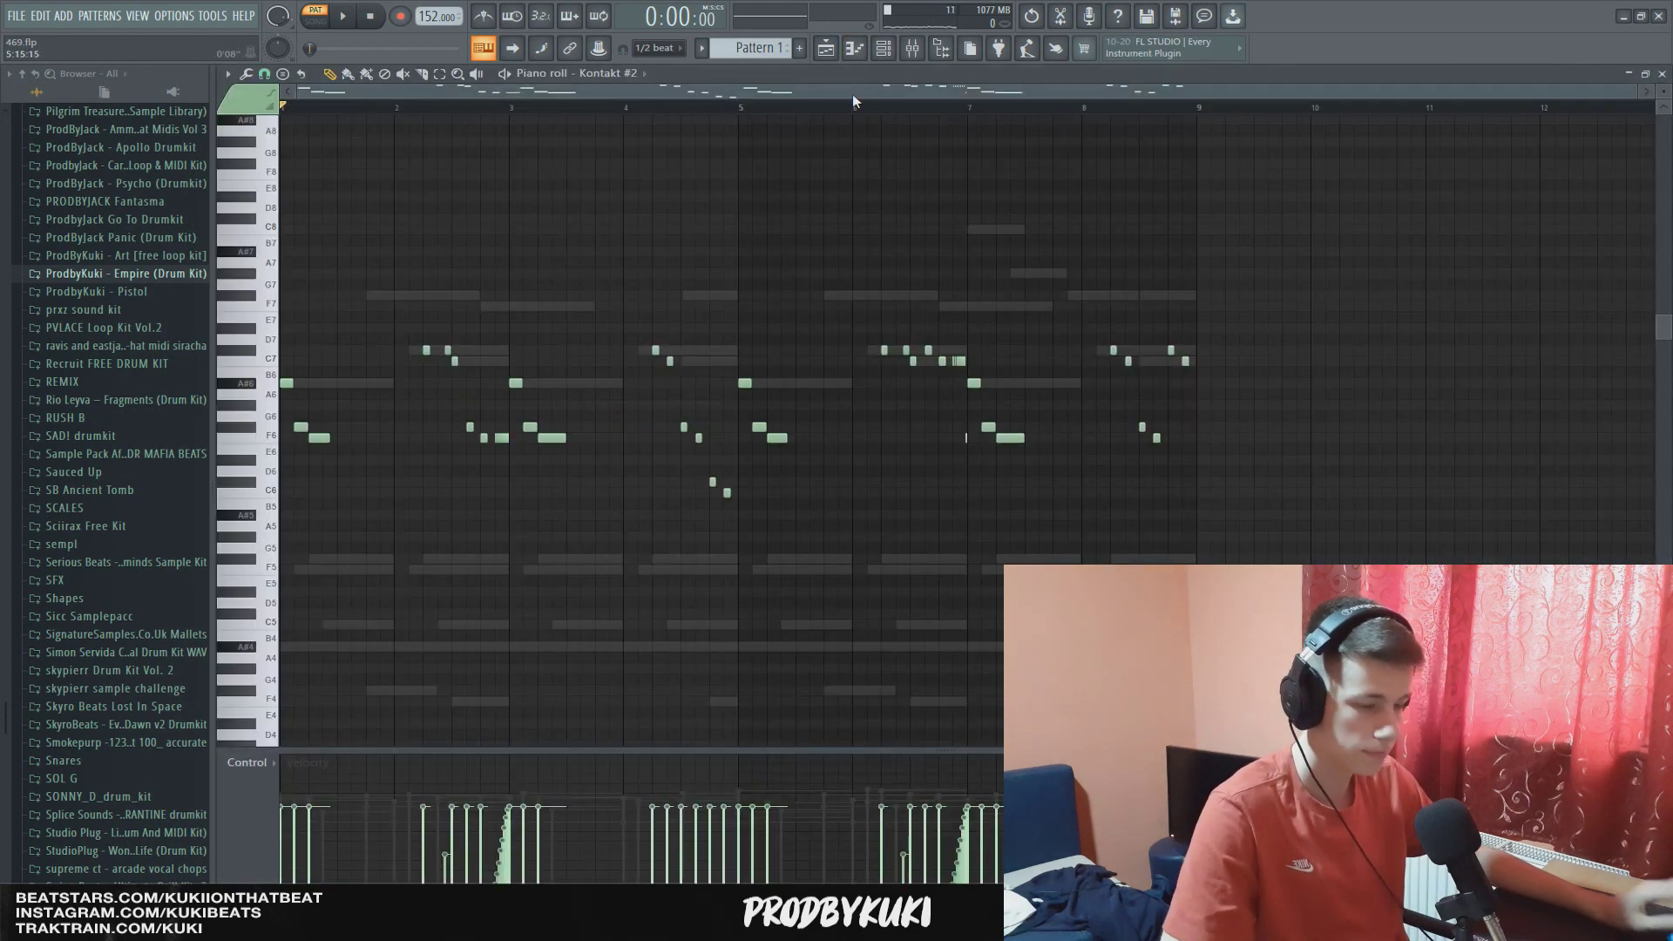
pyautogui.click(885, 50)
pyautogui.click(635, 254)
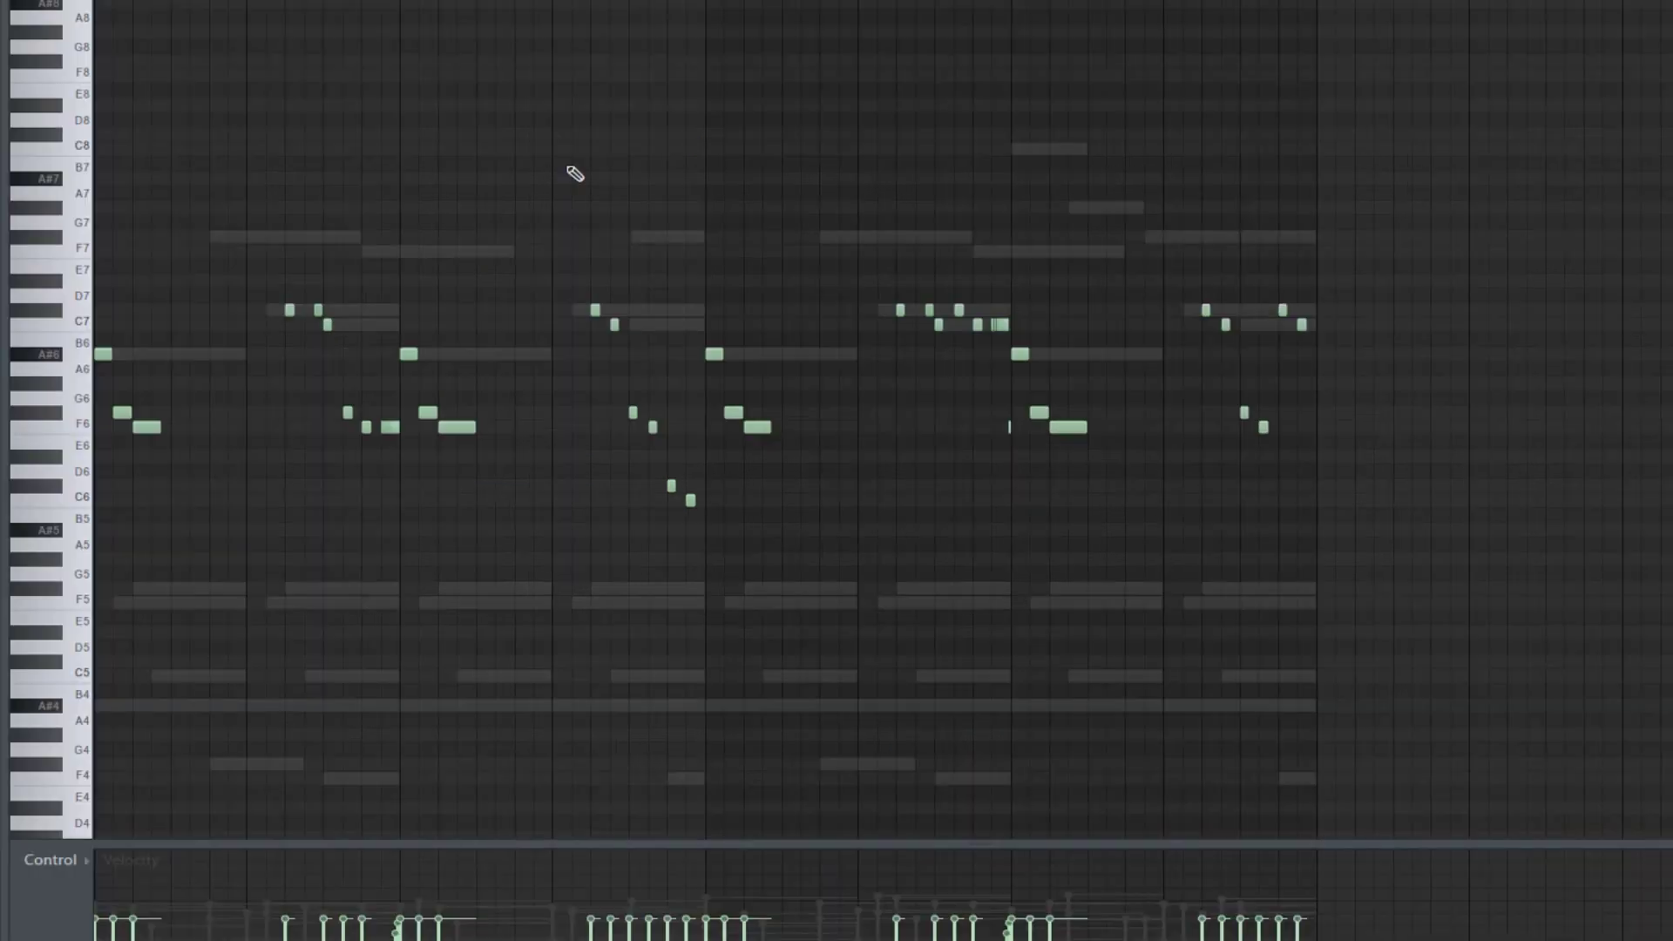
# Play the full melody and route the Kontakt #2 channel to mixer track 3.
pyautogui.press('space')
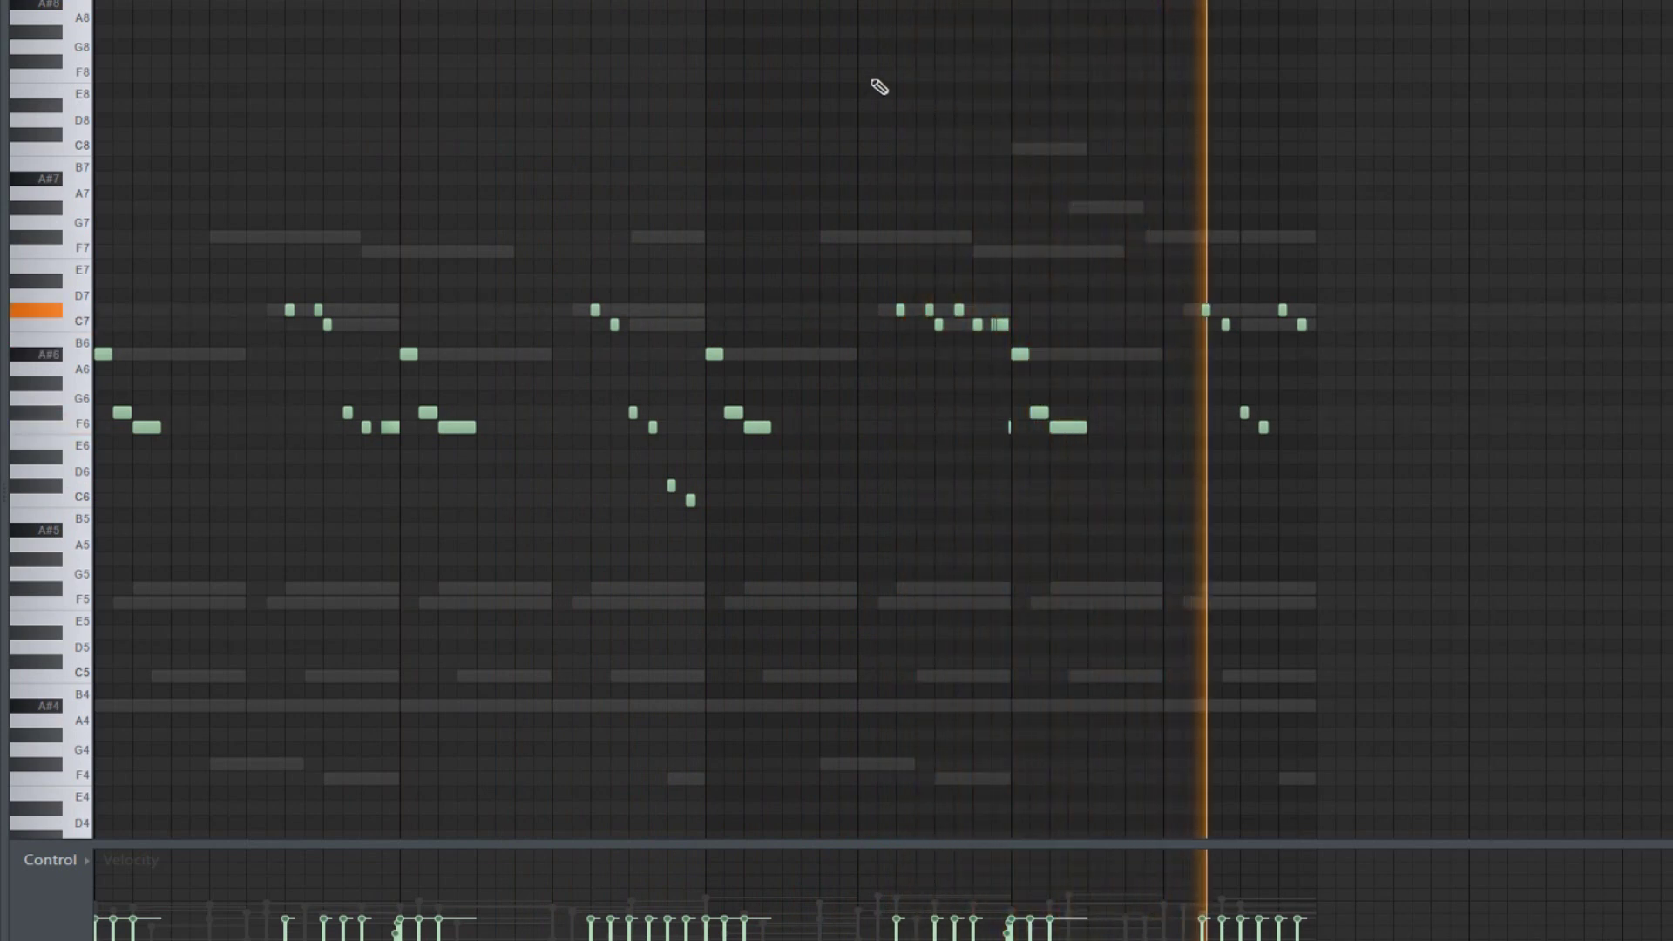
pyautogui.press('F6')
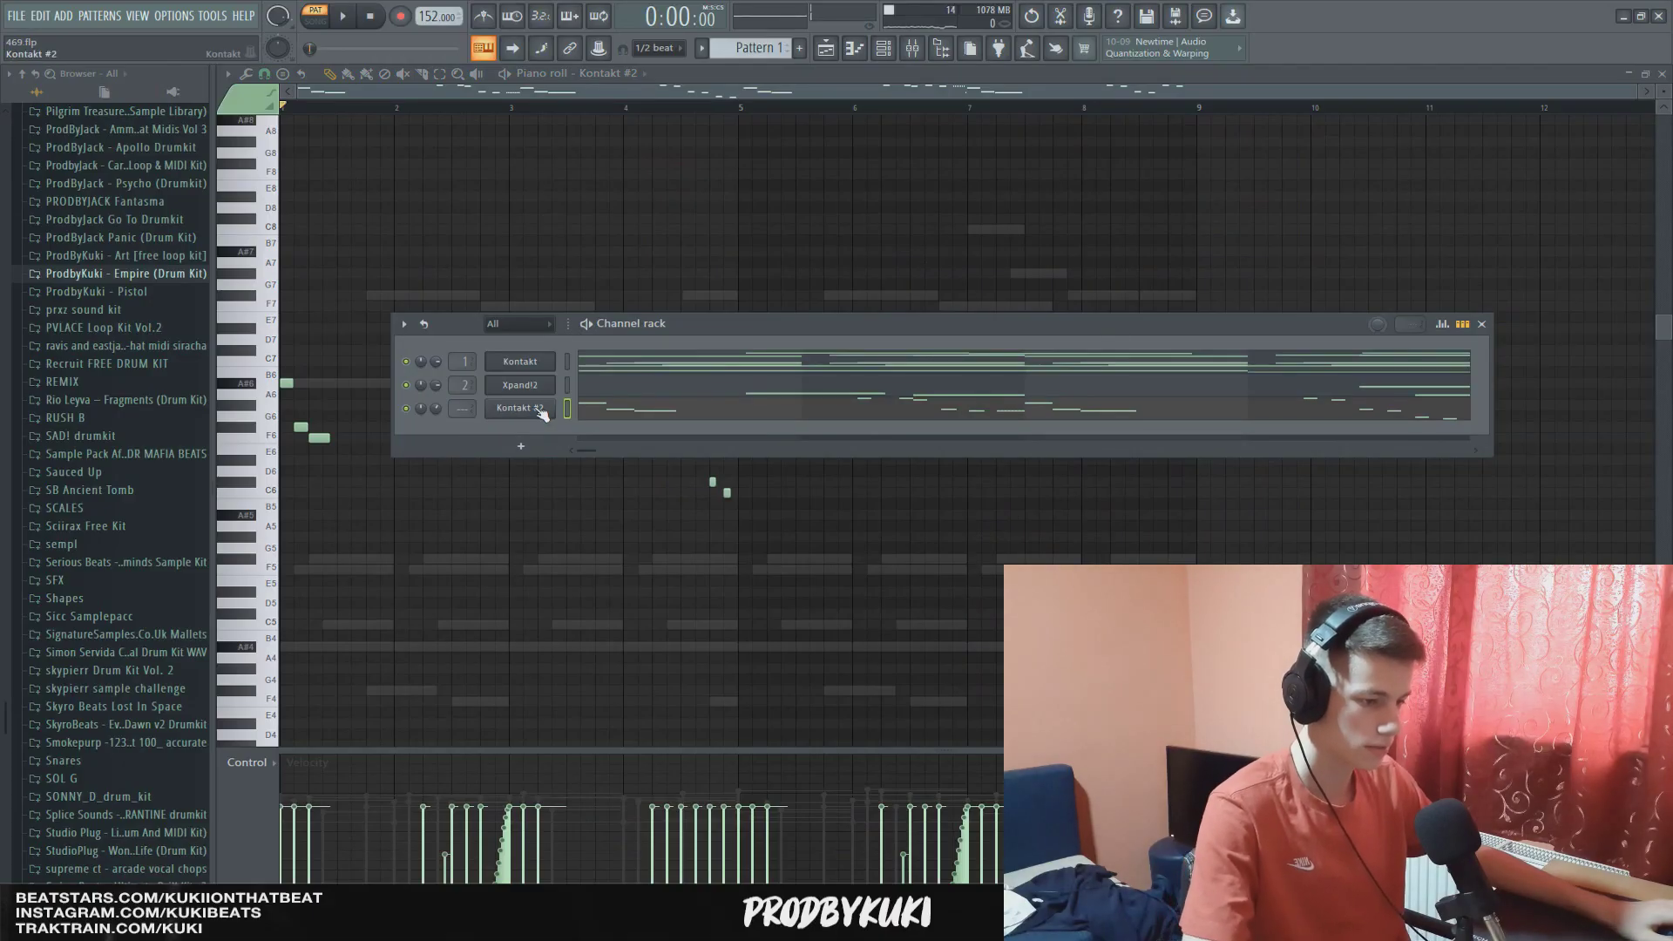
pyautogui.click(427, 389)
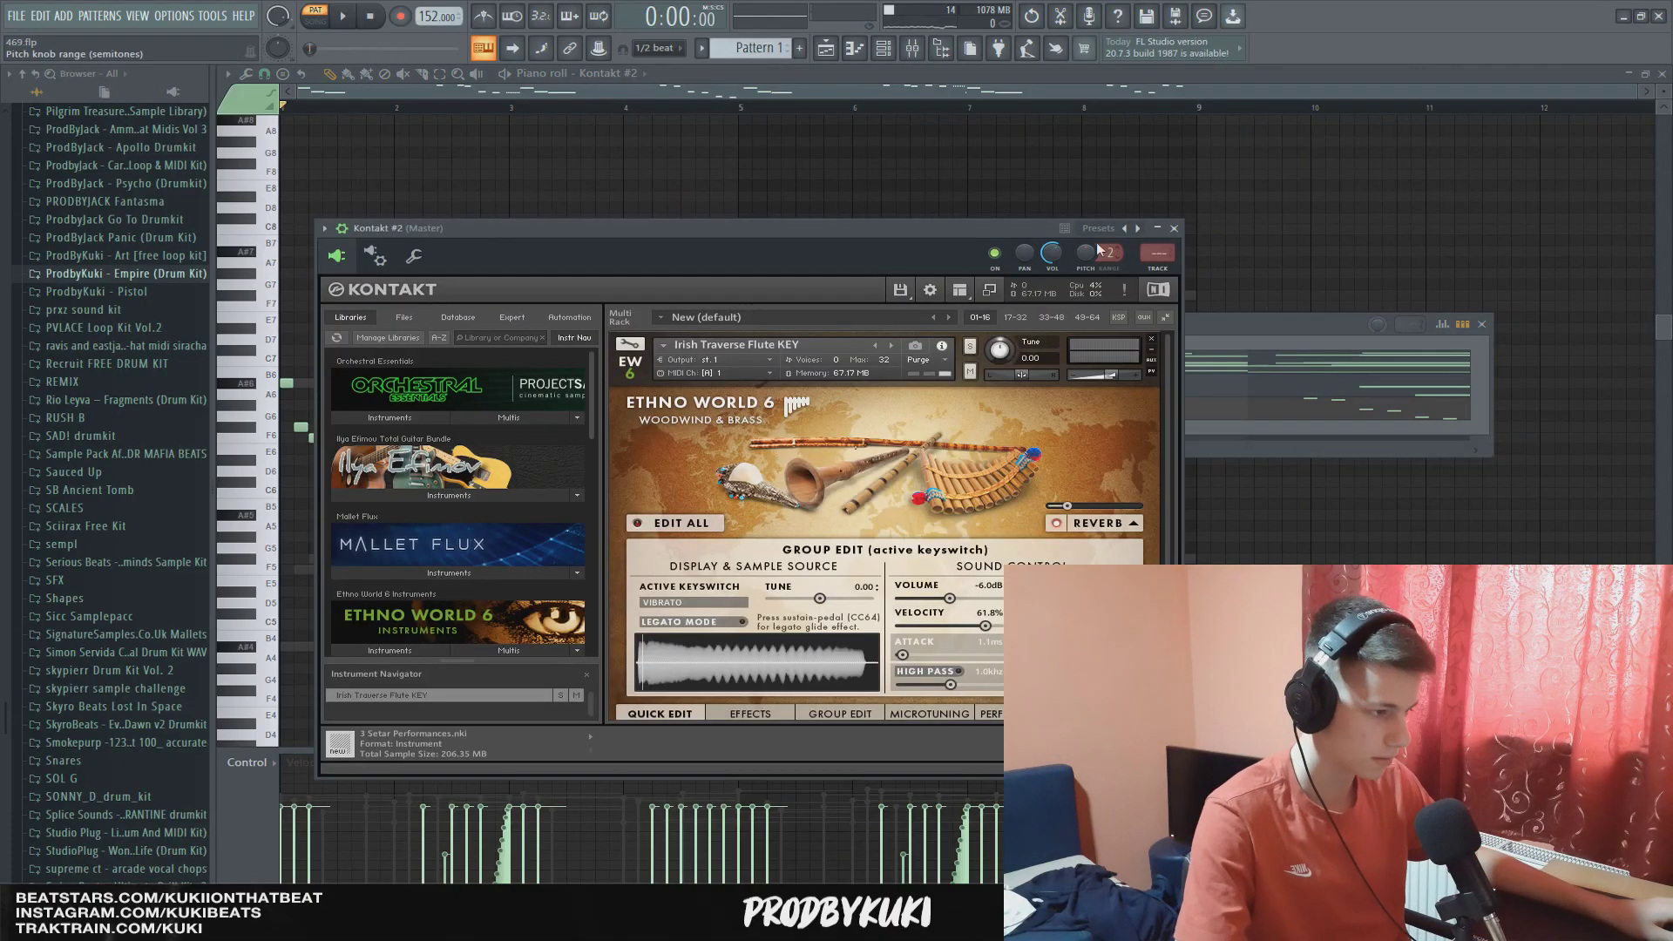
pyautogui.click(1169, 270)
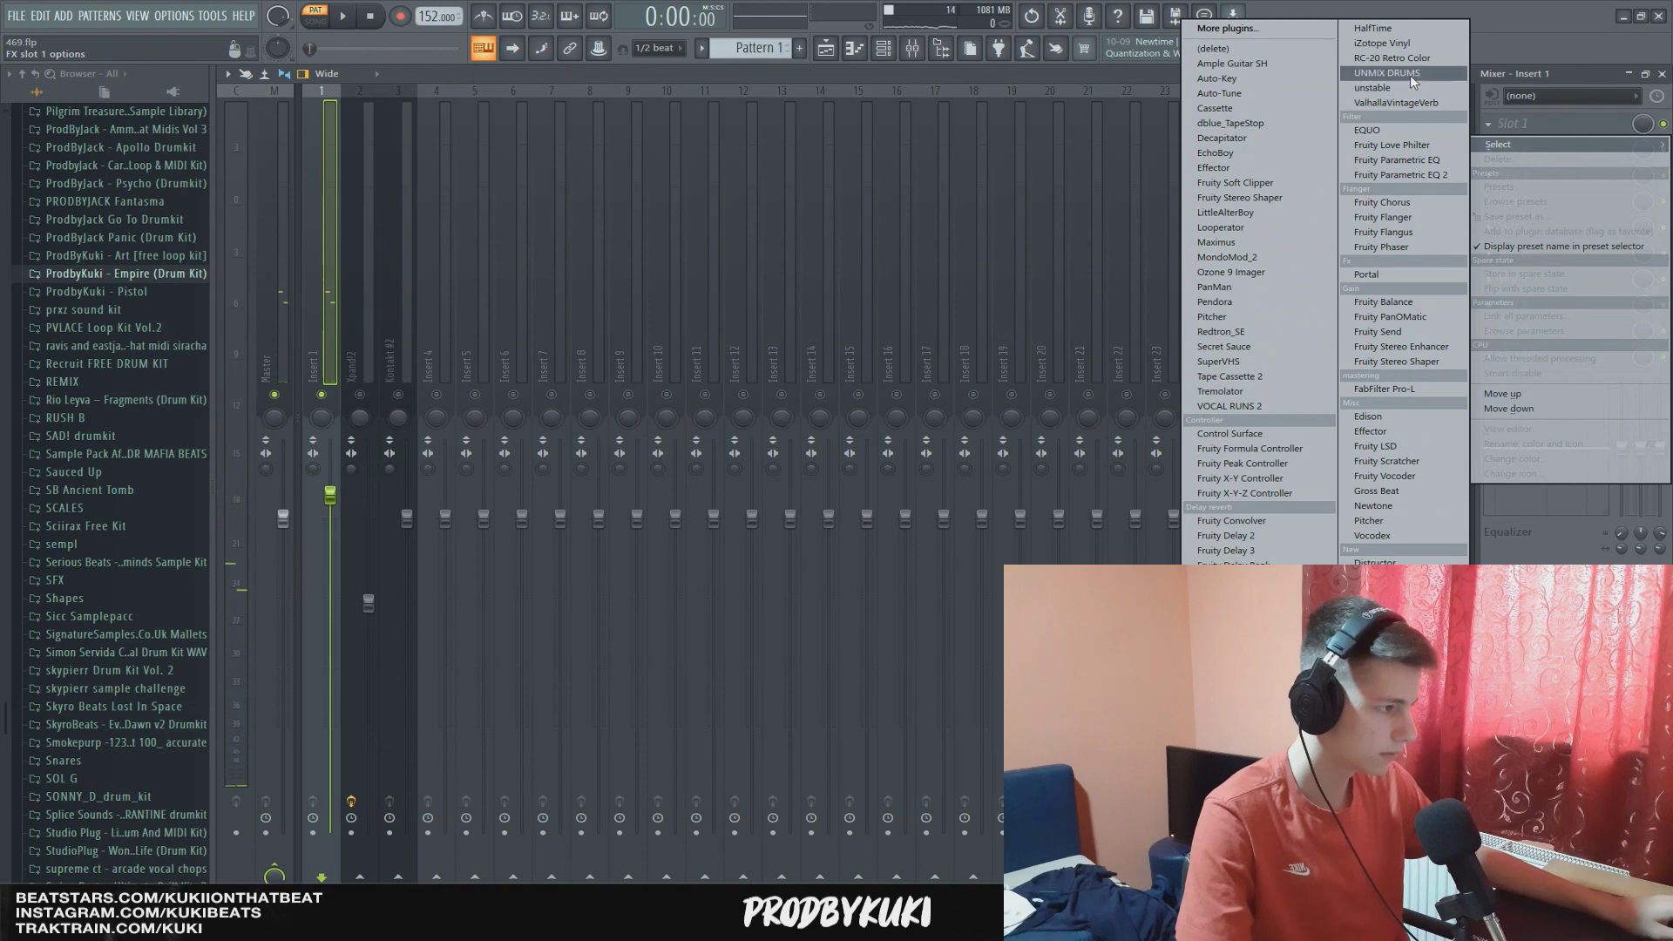
# Load RC-20 Retro Color in the first effect slot of Insert 1 and set its Noise to 11%.
pyautogui.click(1394, 57)
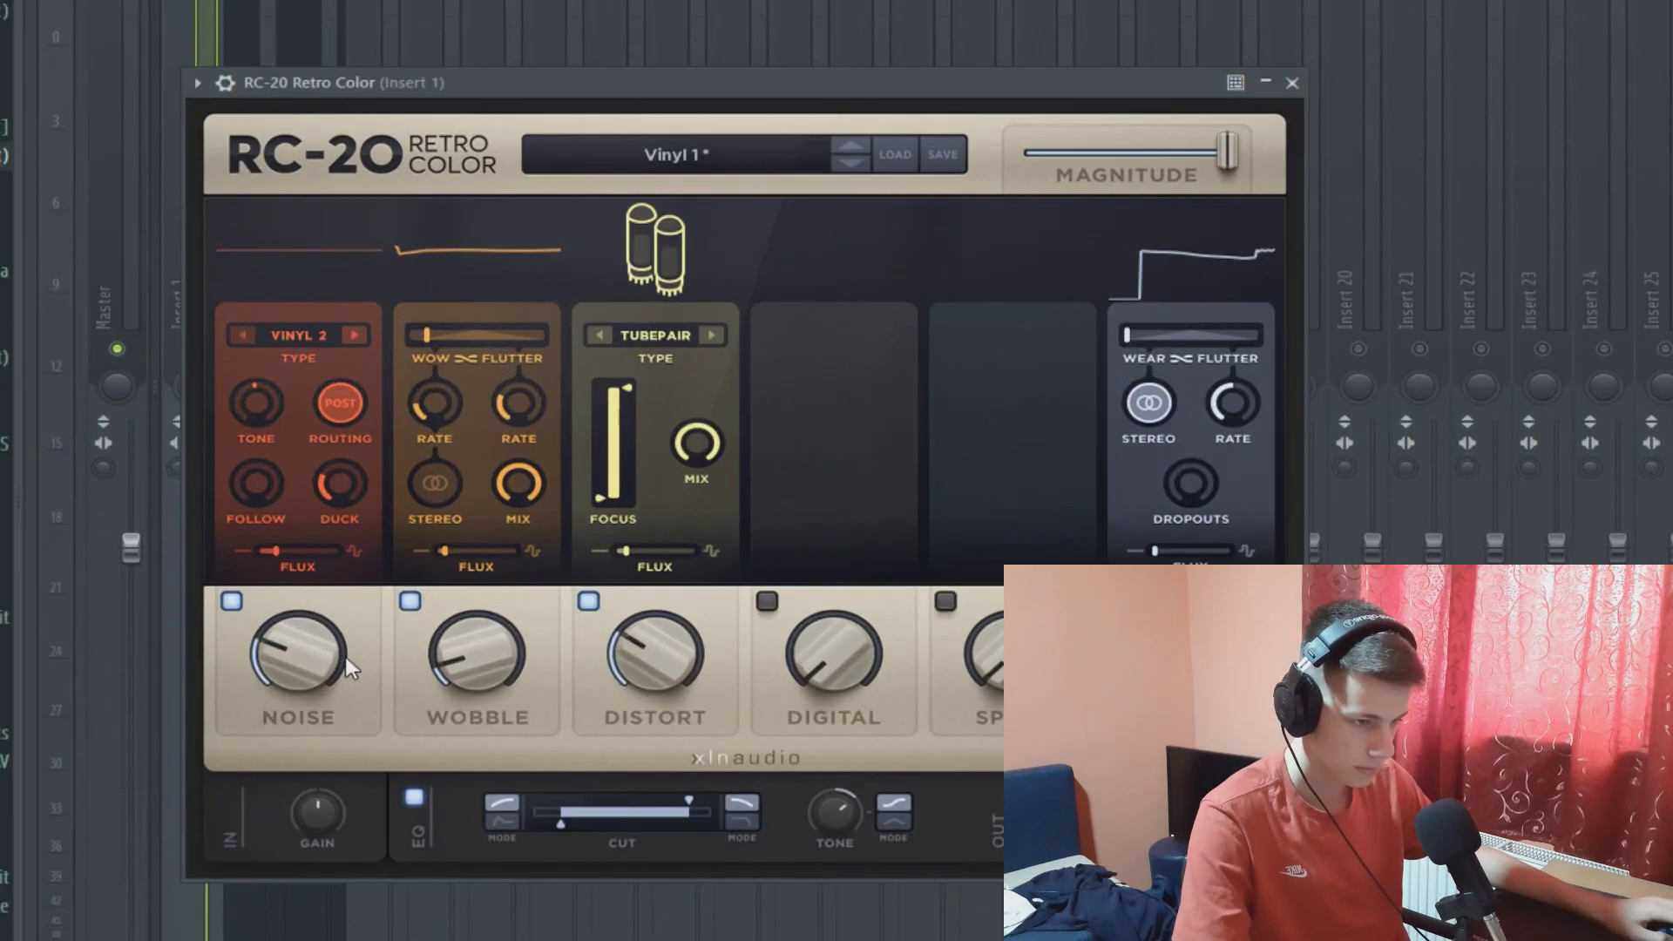
pyautogui.moveTo(349, 669); pyautogui.dragTo(316, 692)
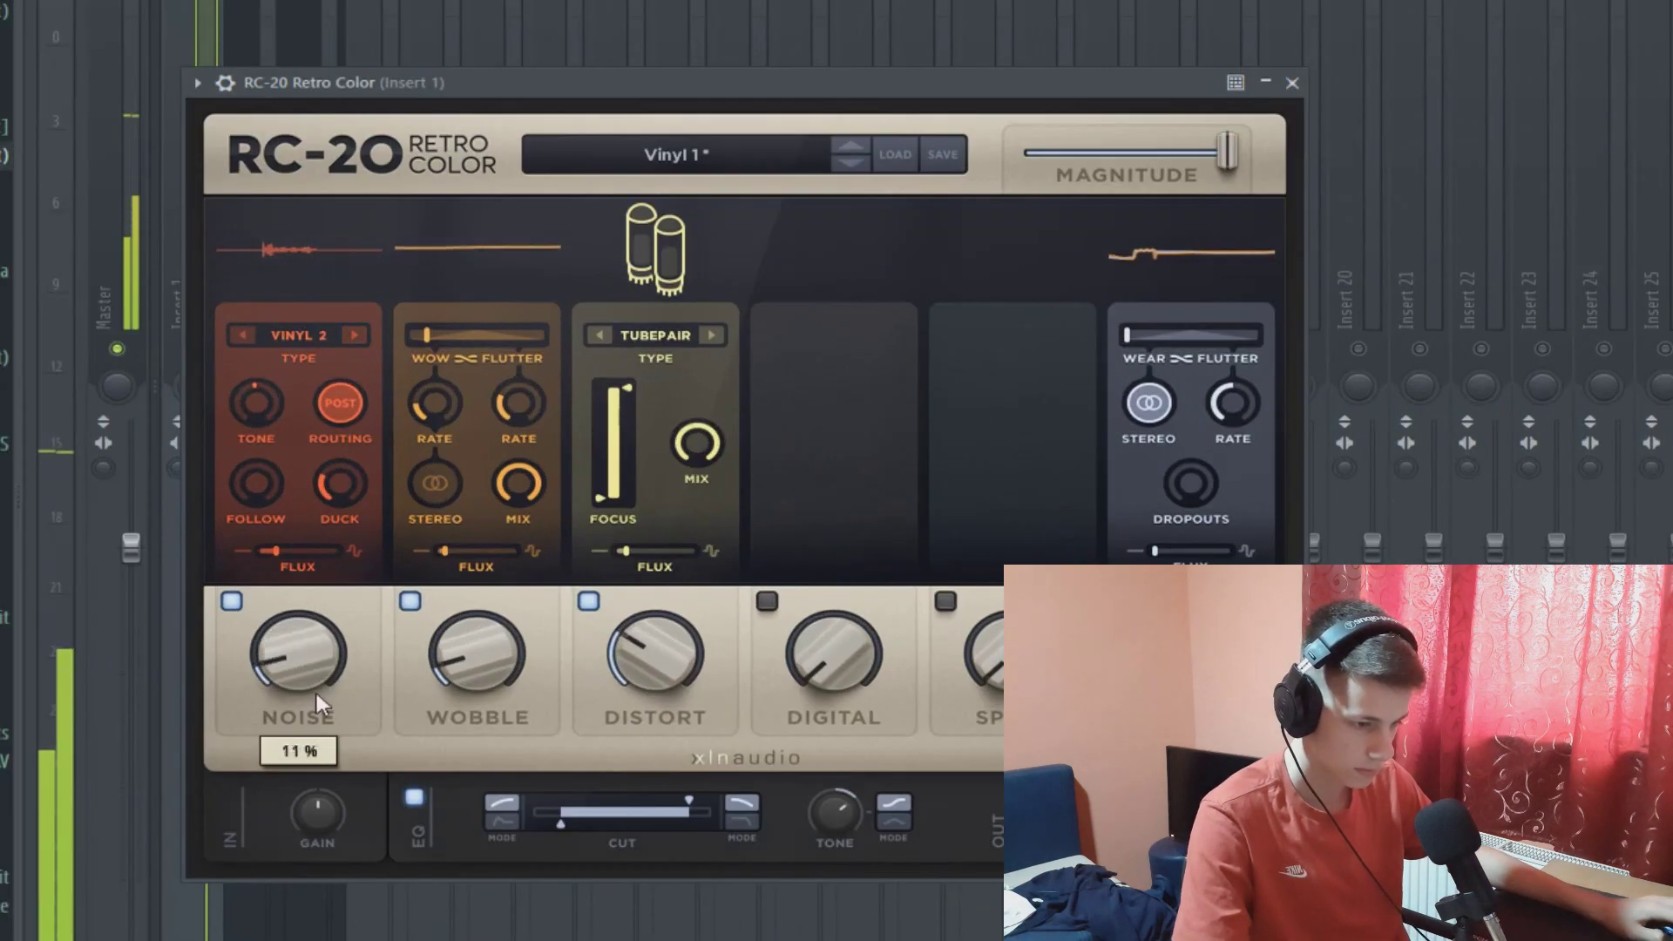
# Set RC-20's distortion type to Heavy at 22% and enable the Space module at 5%.
pyautogui.click(712, 335)
pyautogui.click(712, 336)
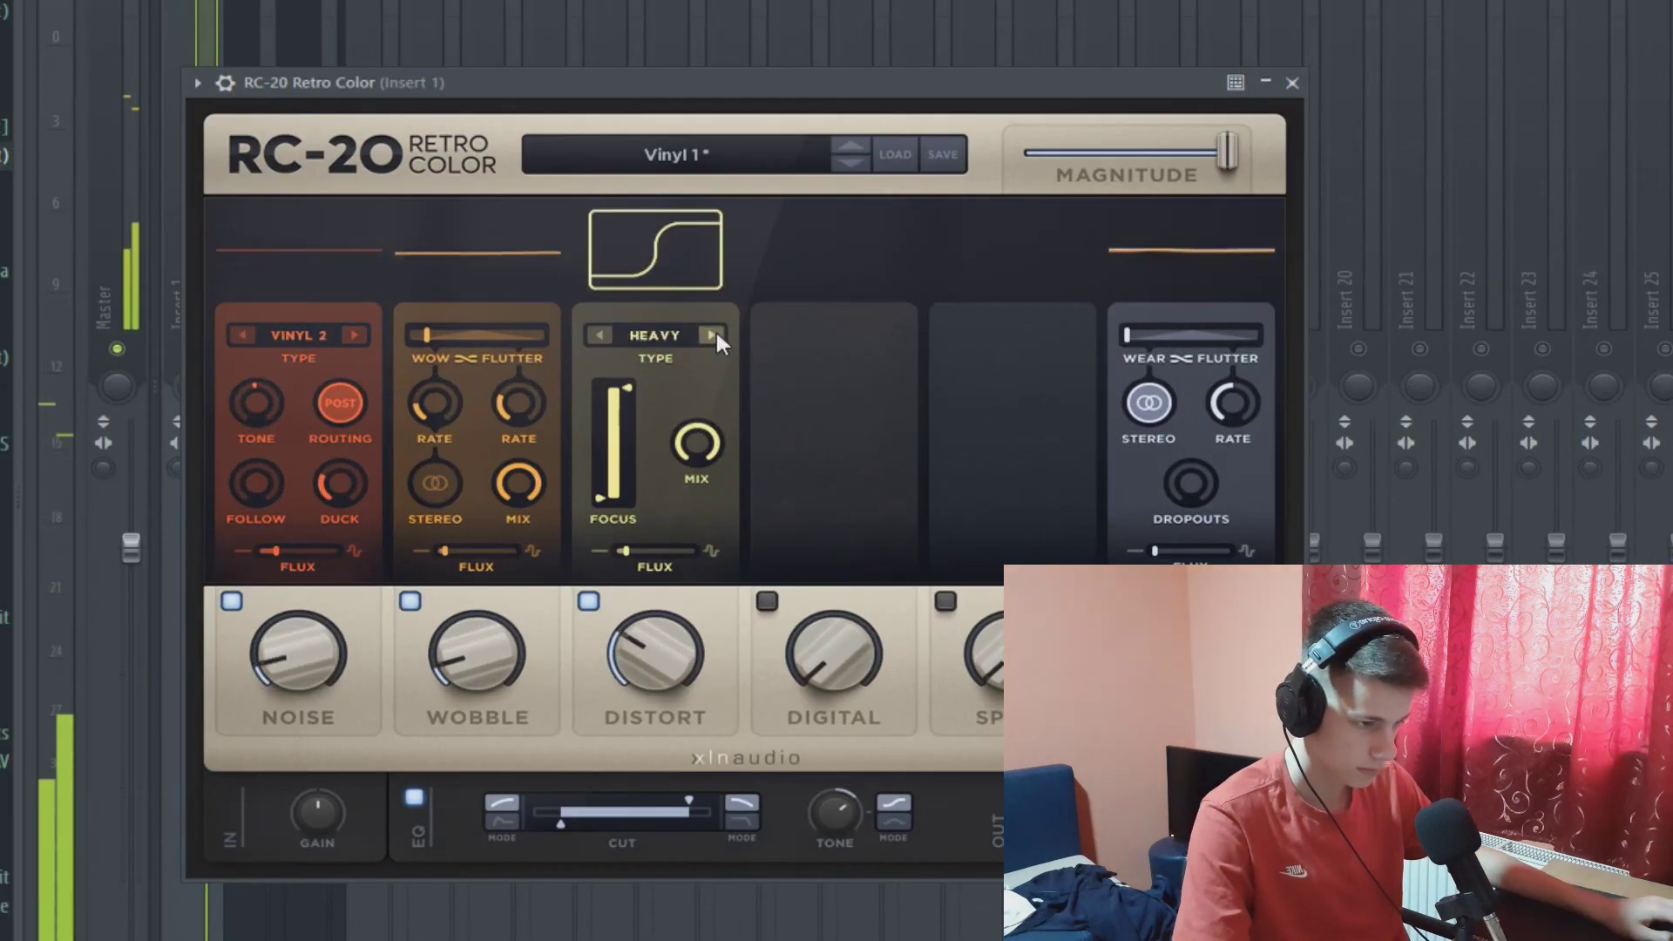
pyautogui.moveTo(639, 676)
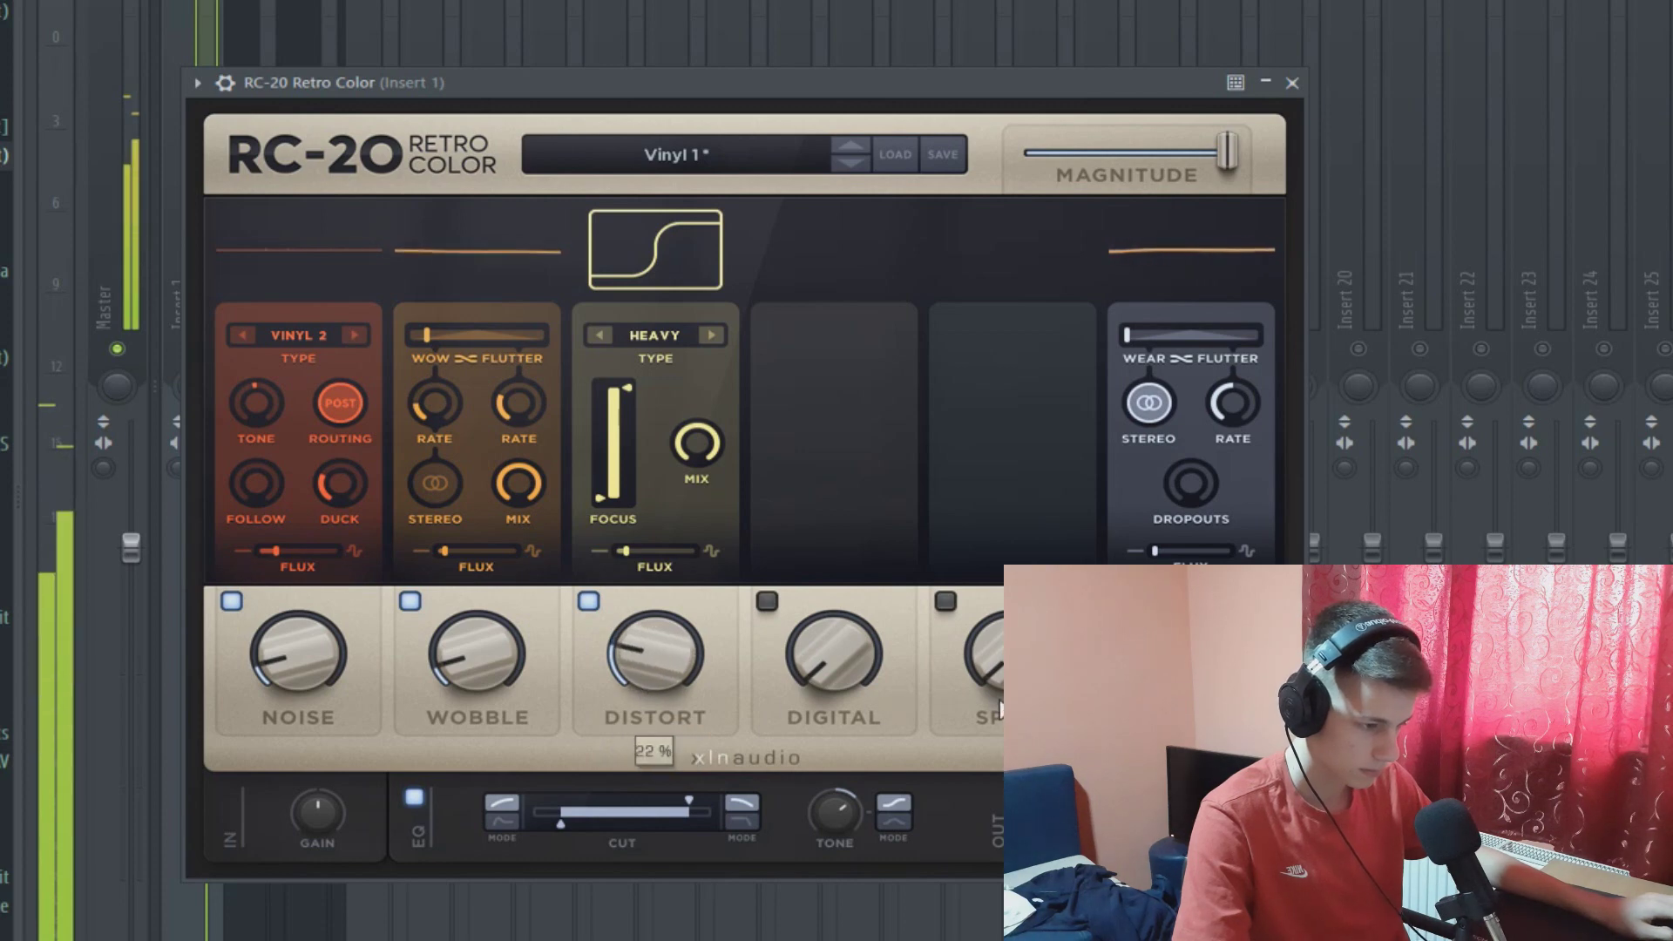
pyautogui.click(945, 601)
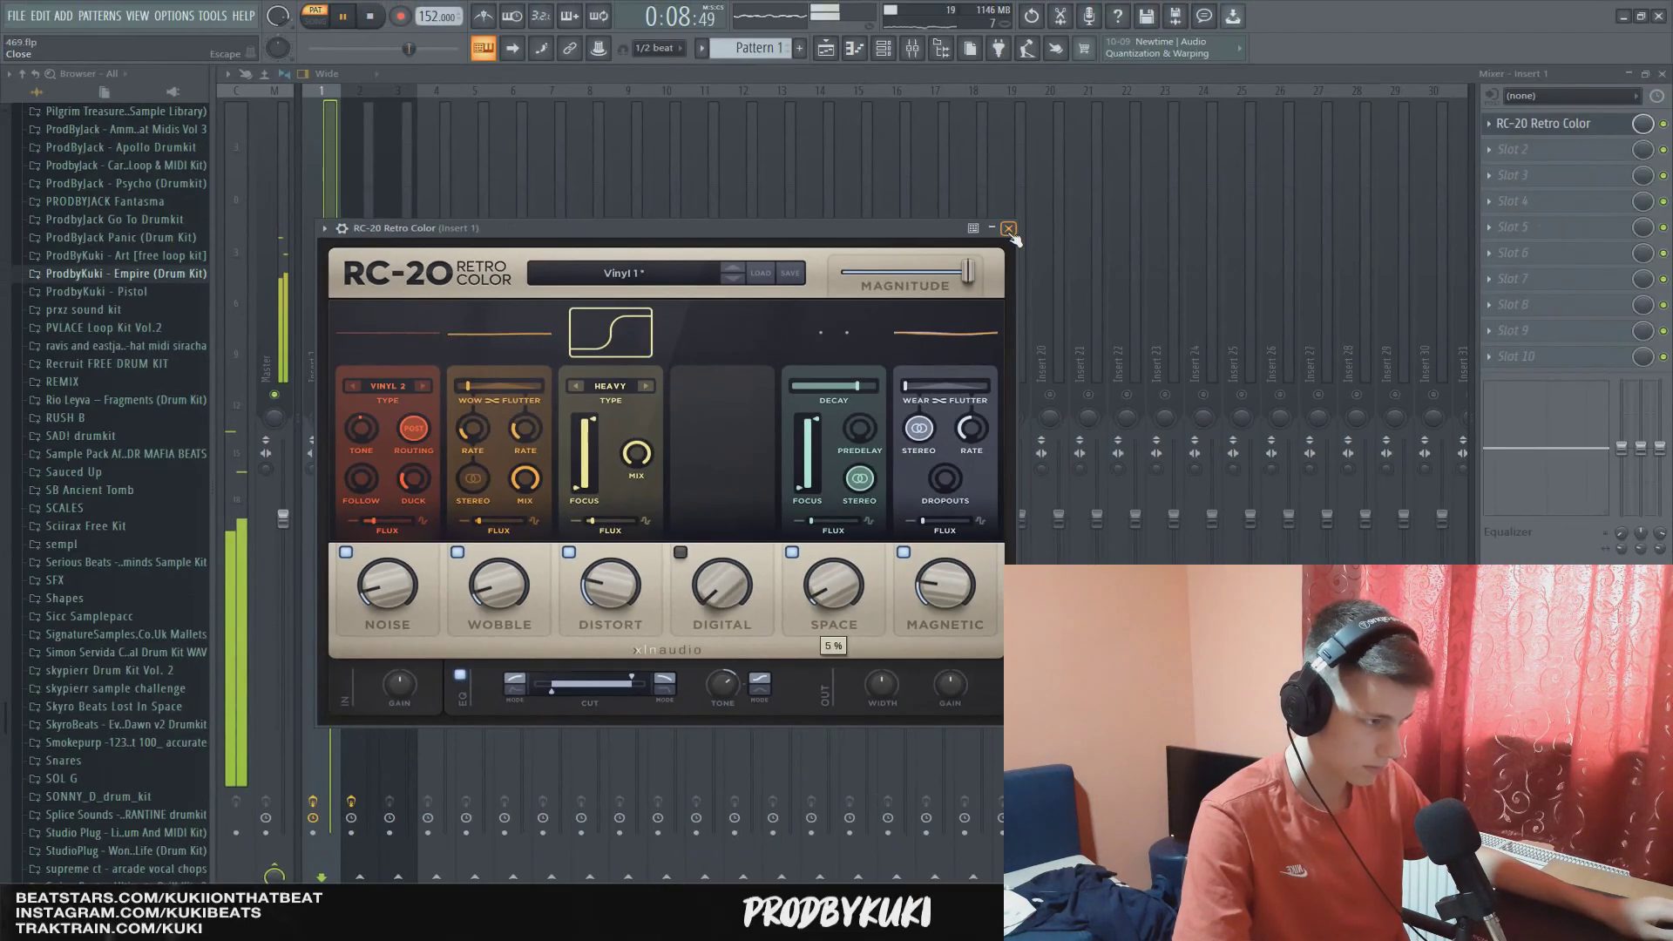
pyautogui.click(1293, 82)
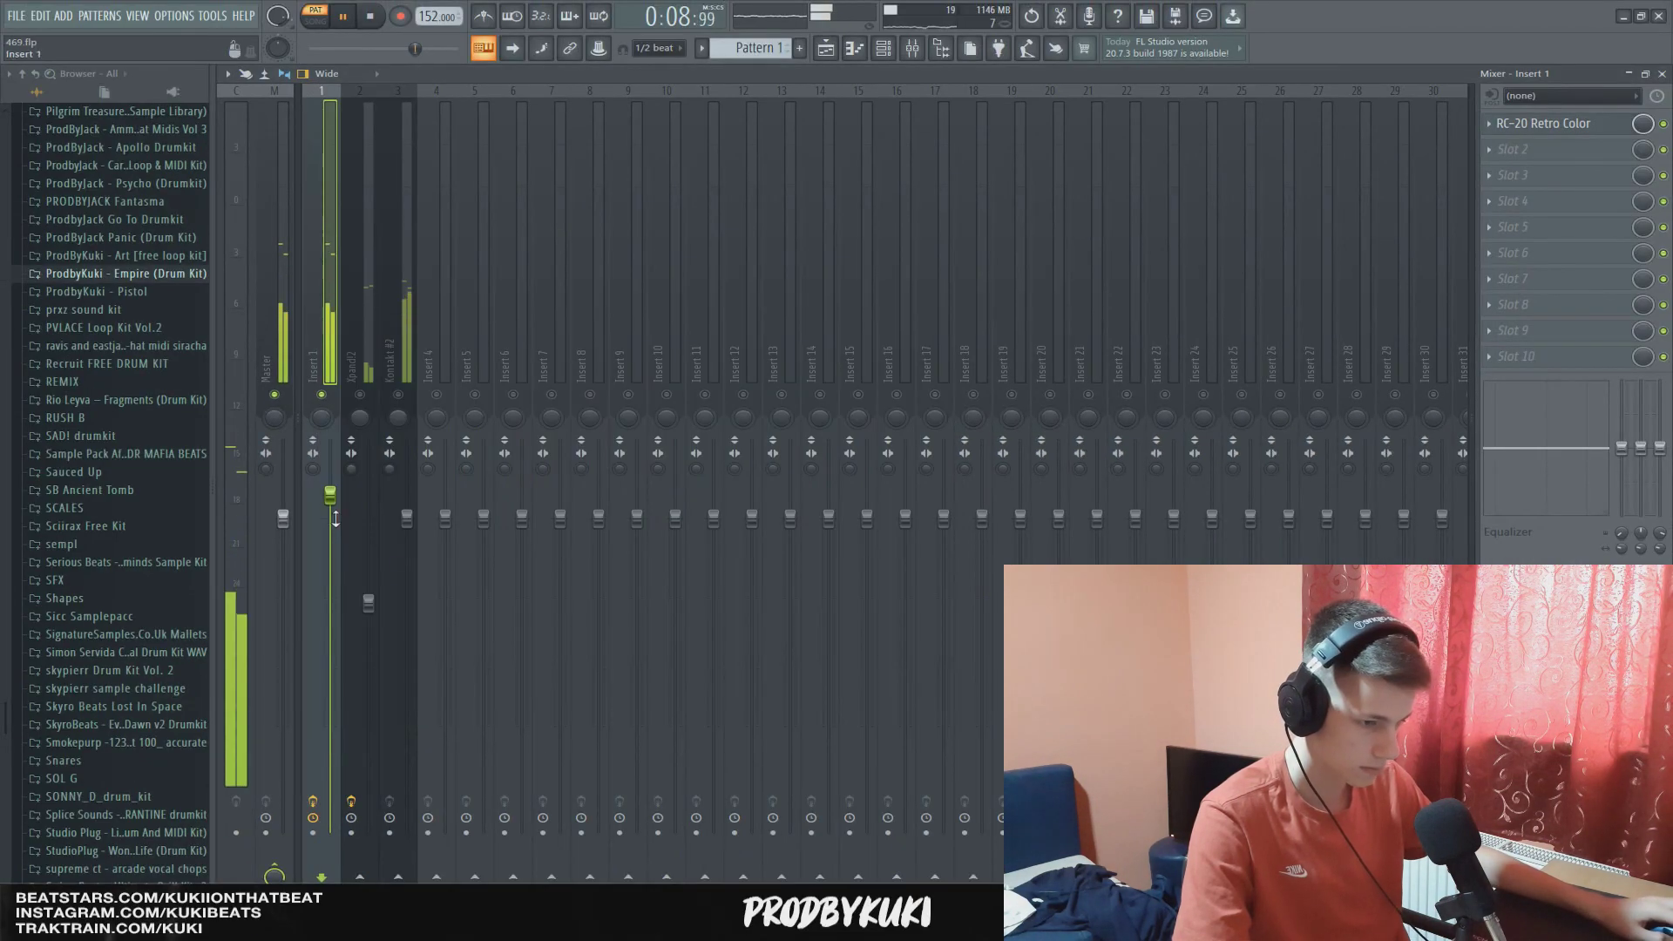
# Lower the Insert 1 volume and unmute the Xpand!2 and Kontakt #2 mixer tracks to audition the balance.
pyautogui.moveTo(330, 507); pyautogui.dragTo(335, 539)
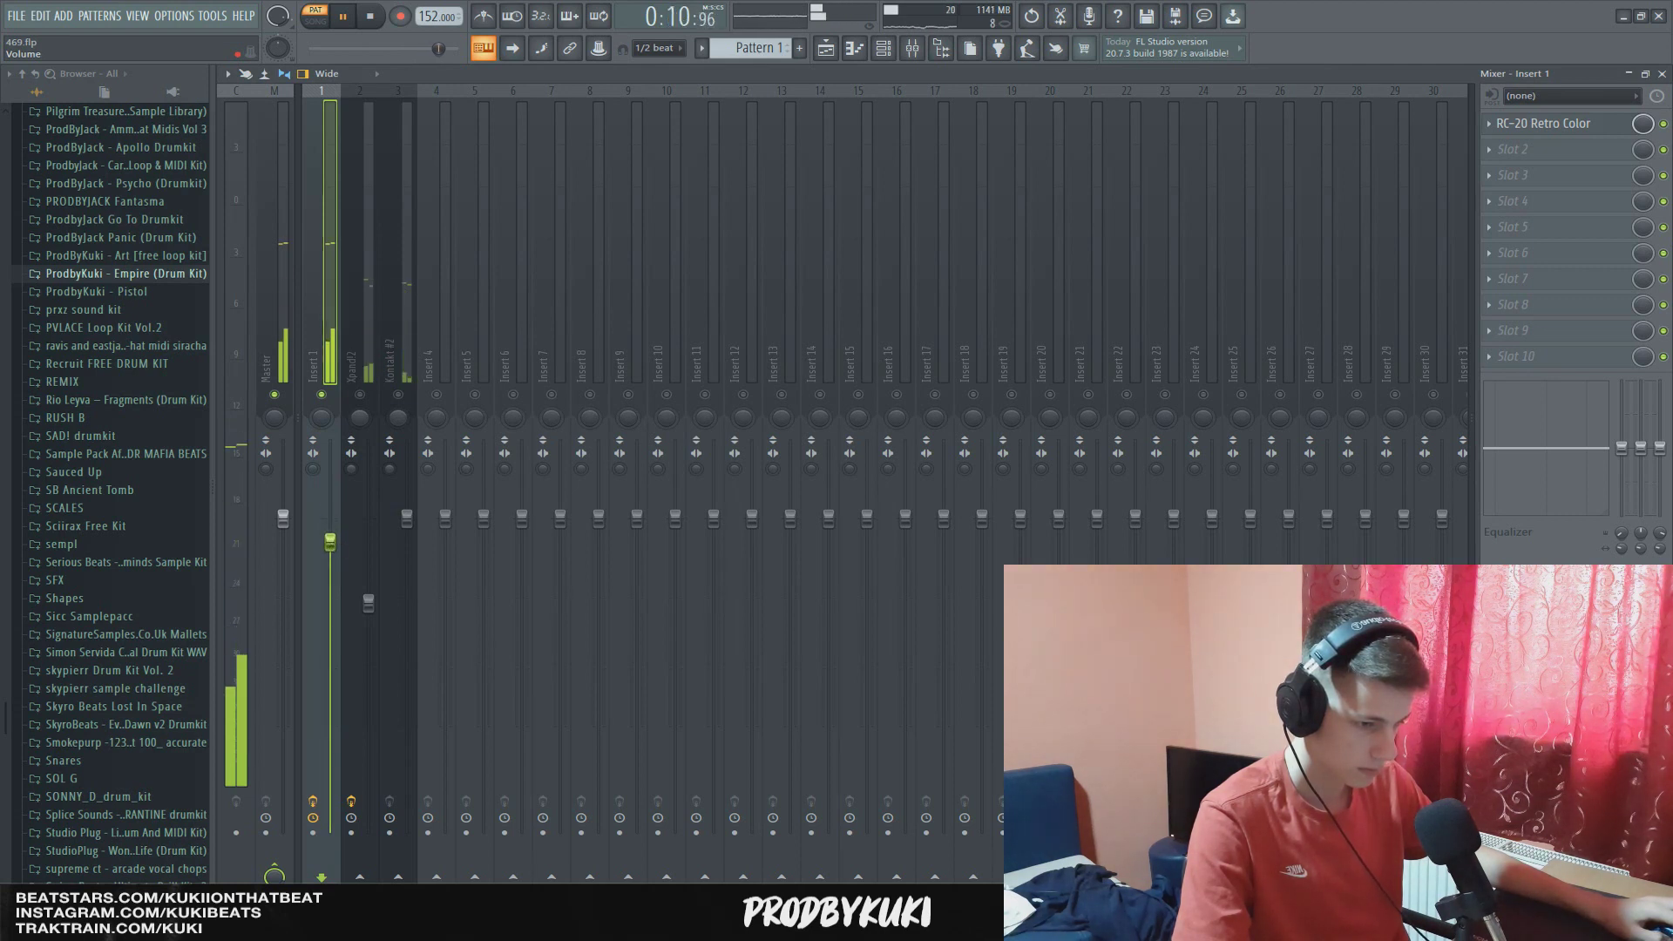
pyautogui.click(372, 393)
pyautogui.press('space')
pyautogui.moveTo(368, 602); pyautogui.dragTo(369, 599)
pyautogui.click(400, 395)
pyautogui.press('space')
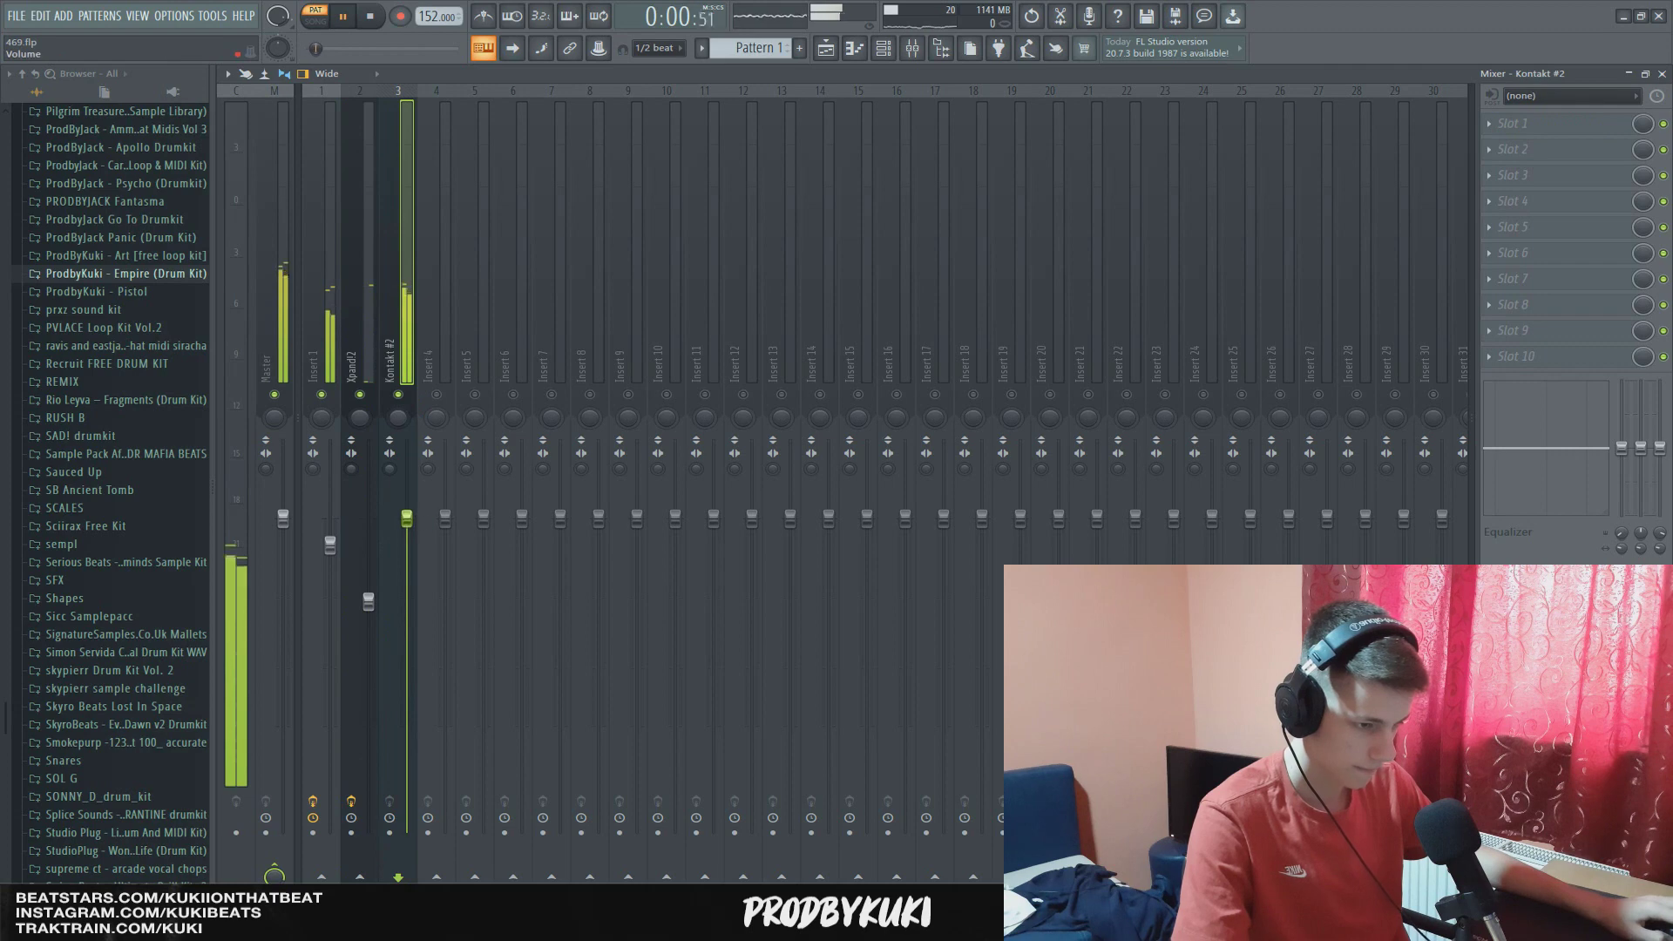
# Solo the Kontakt #2 mixer track, load iZotope Vinyl in its second effect slot and raise Warp Depth slightly.
pyautogui.rightClick(399, 395)
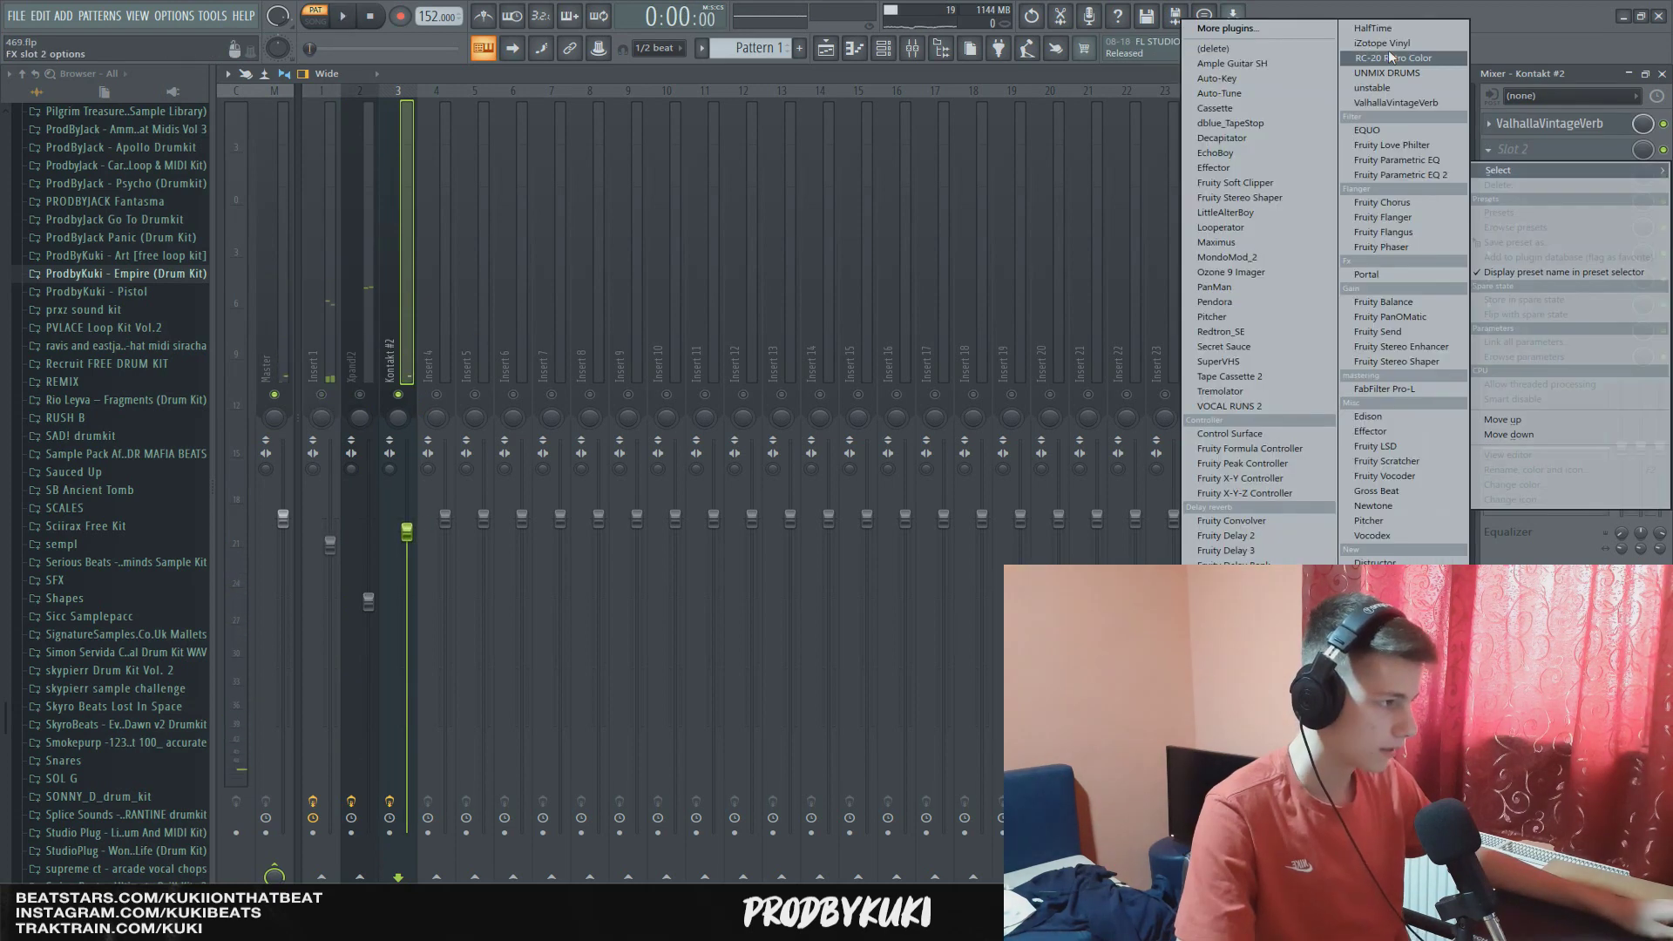
pyautogui.click(1386, 44)
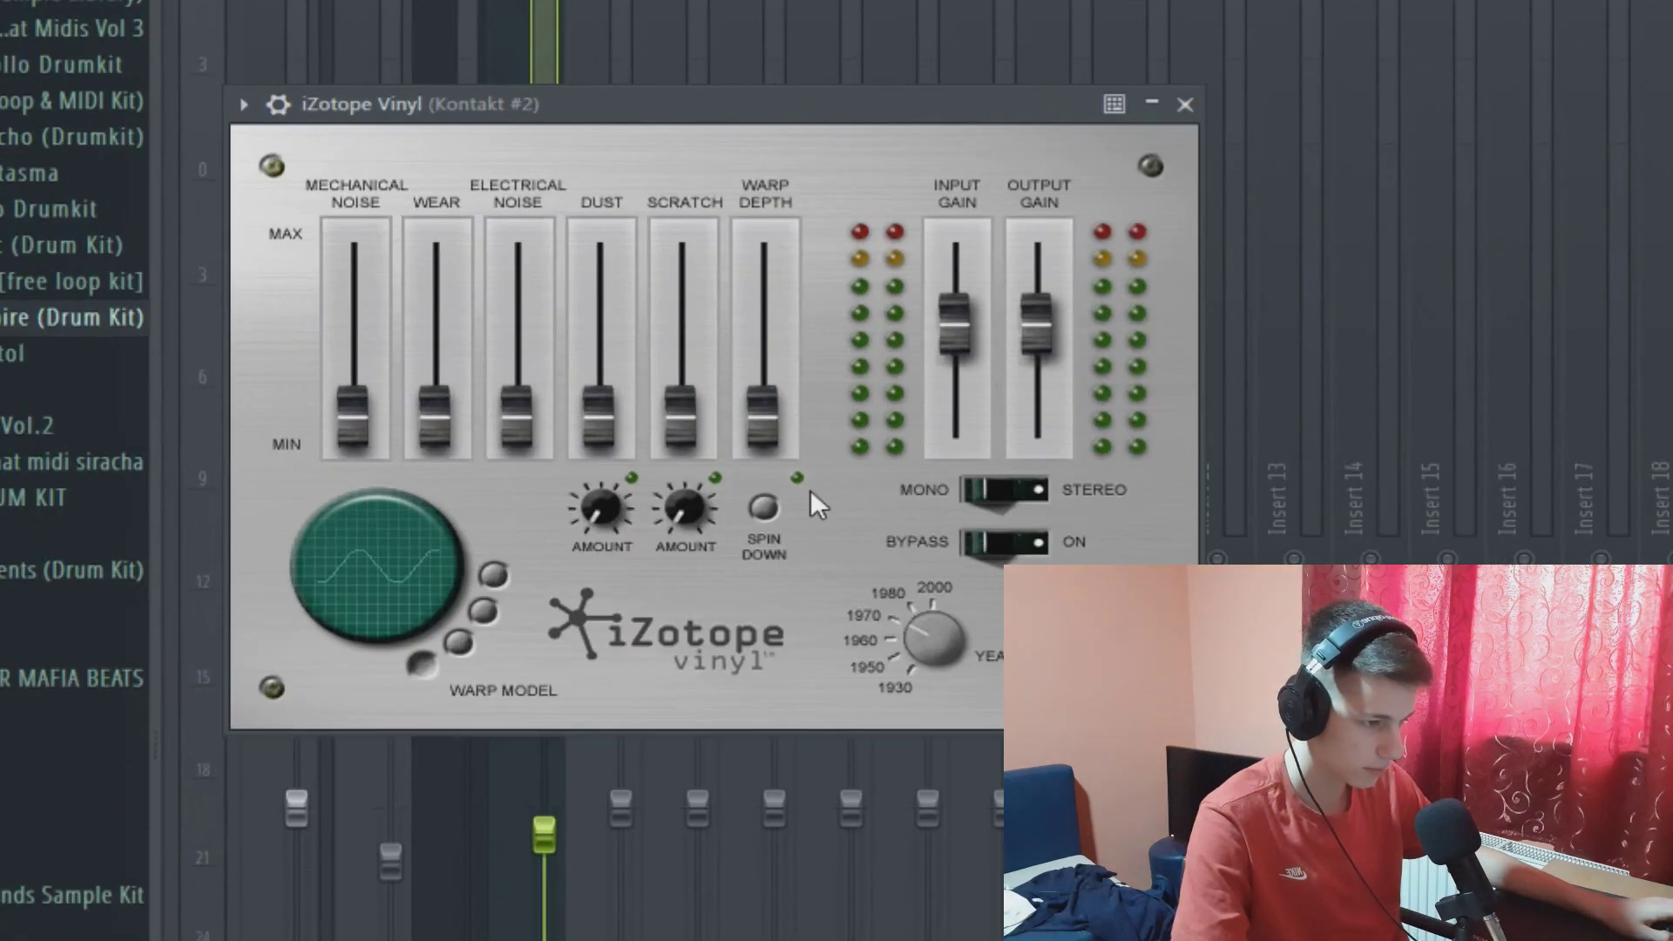
pyautogui.moveTo(764, 425); pyautogui.dragTo(775, 377)
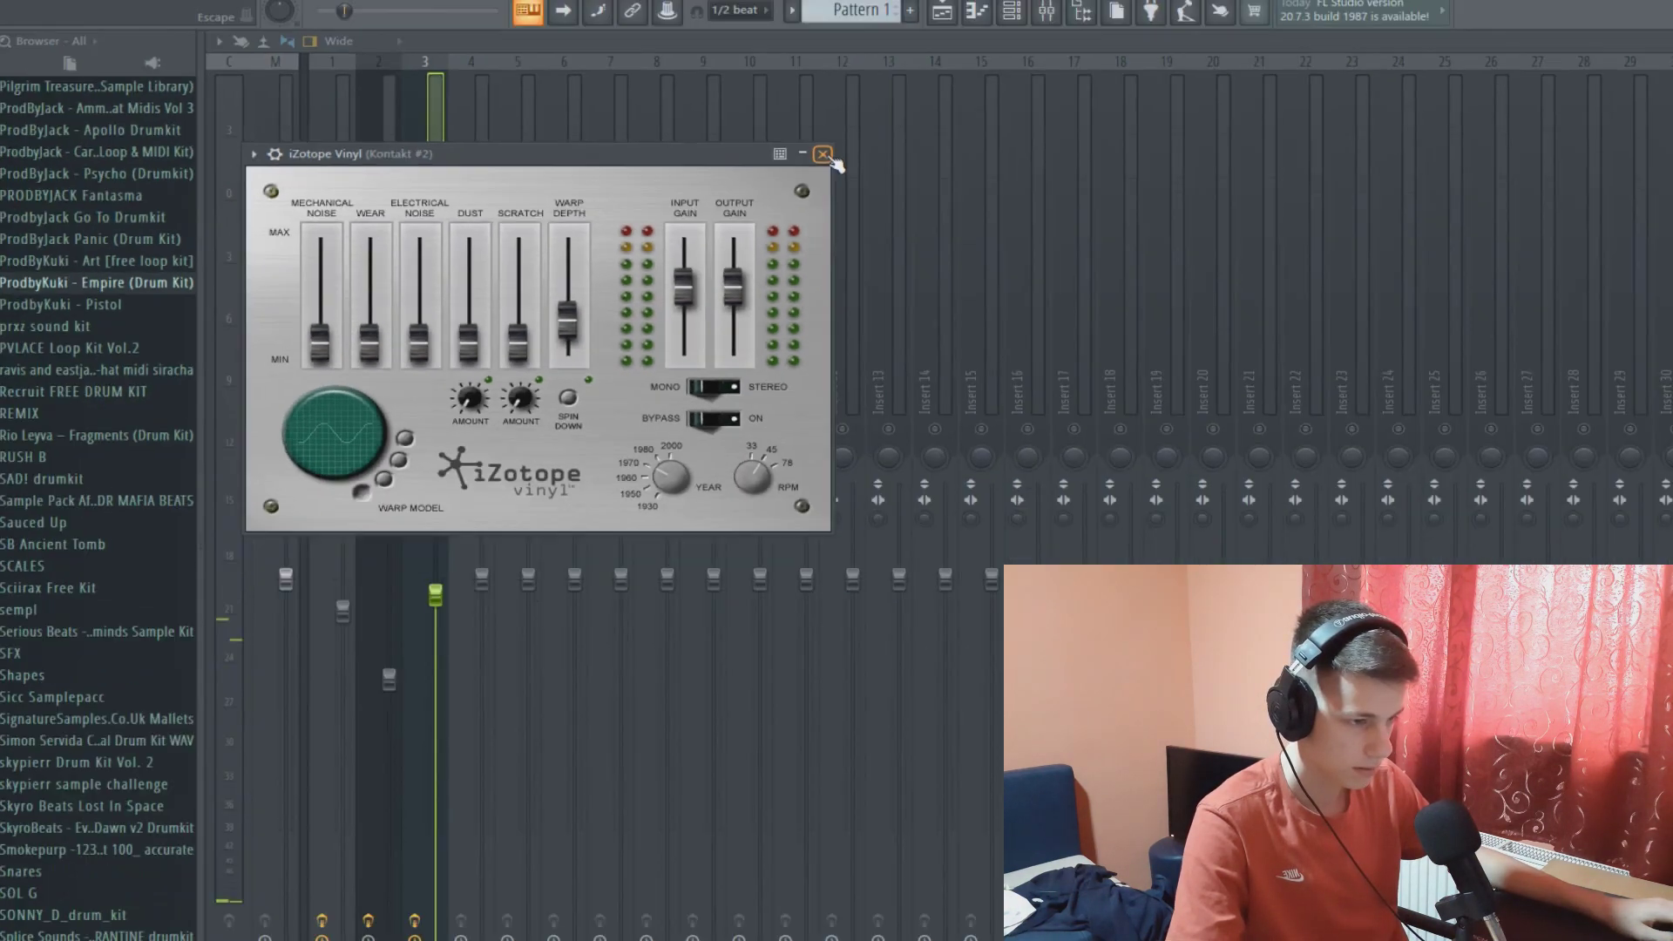
pyautogui.click(1186, 104)
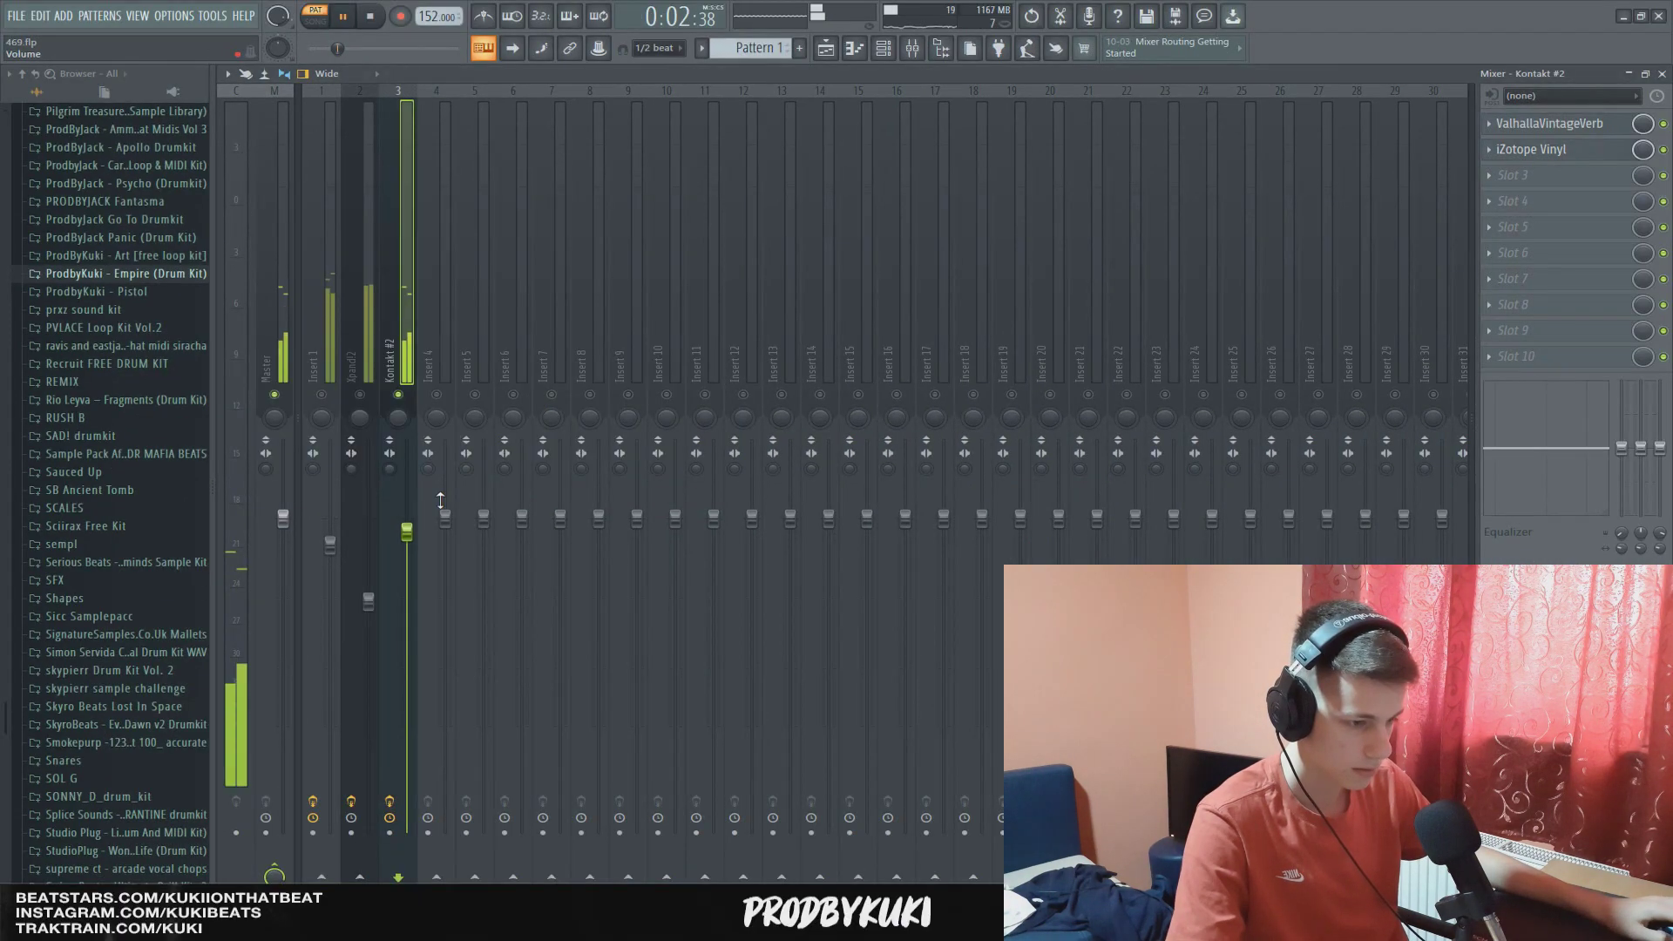
# Lower the Kontakt #2 track volume slightly and open its melody in the piano roll during playback.
pyautogui.moveTo(407, 532); pyautogui.dragTo(407, 536)
pyautogui.press('space')
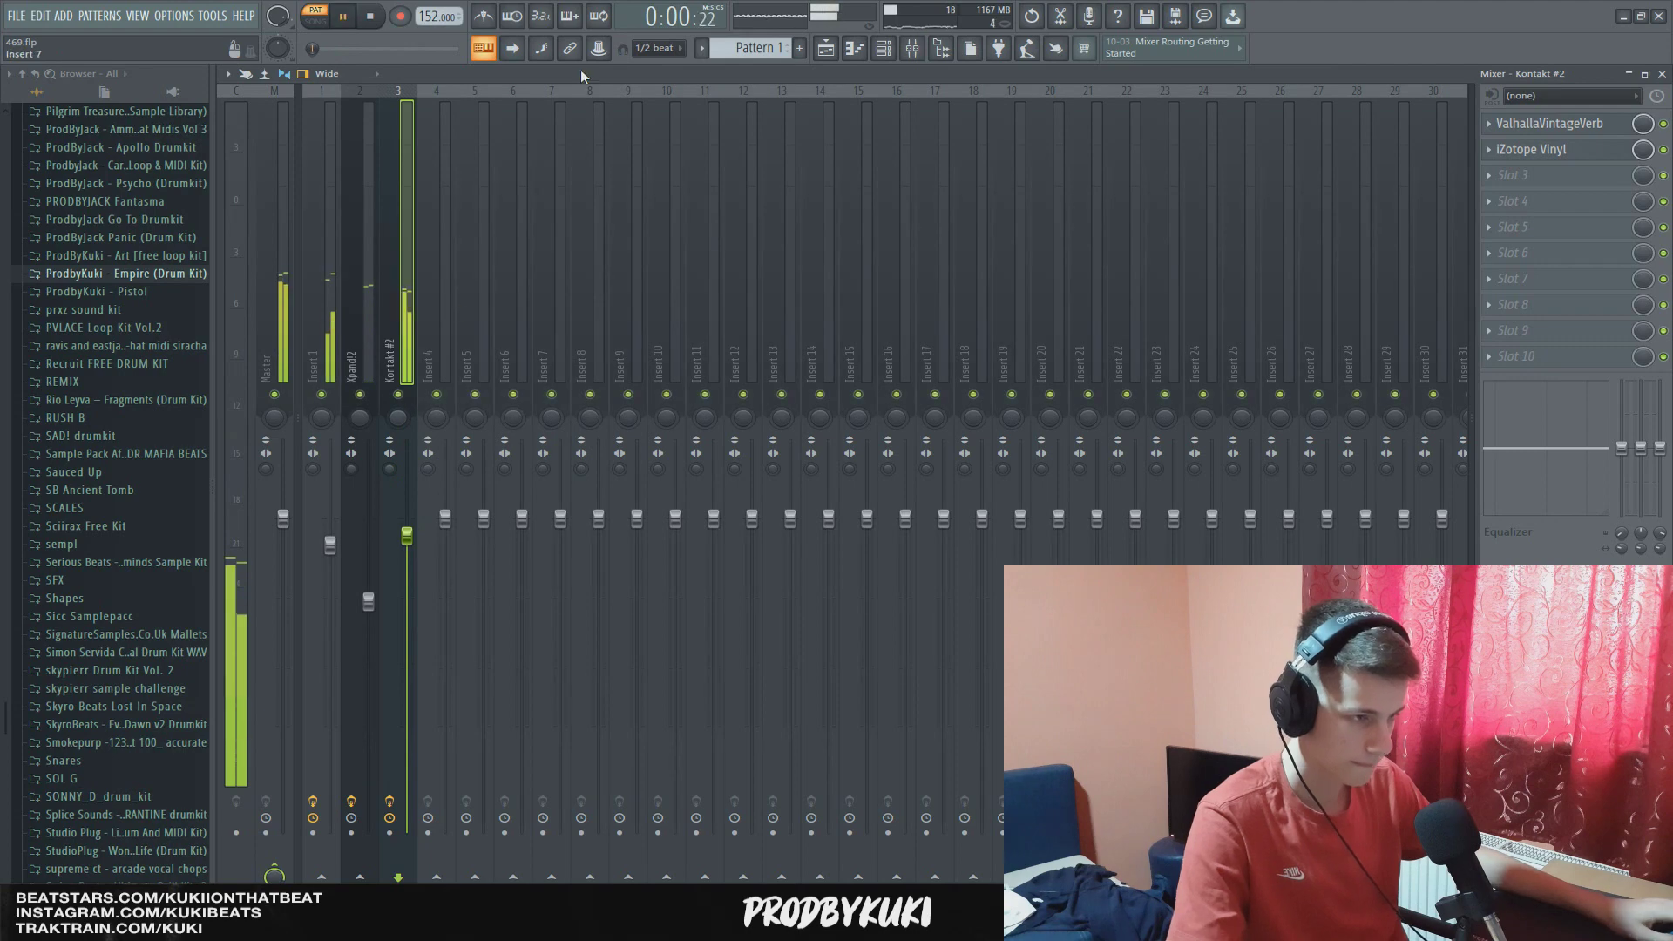
pyautogui.click(883, 52)
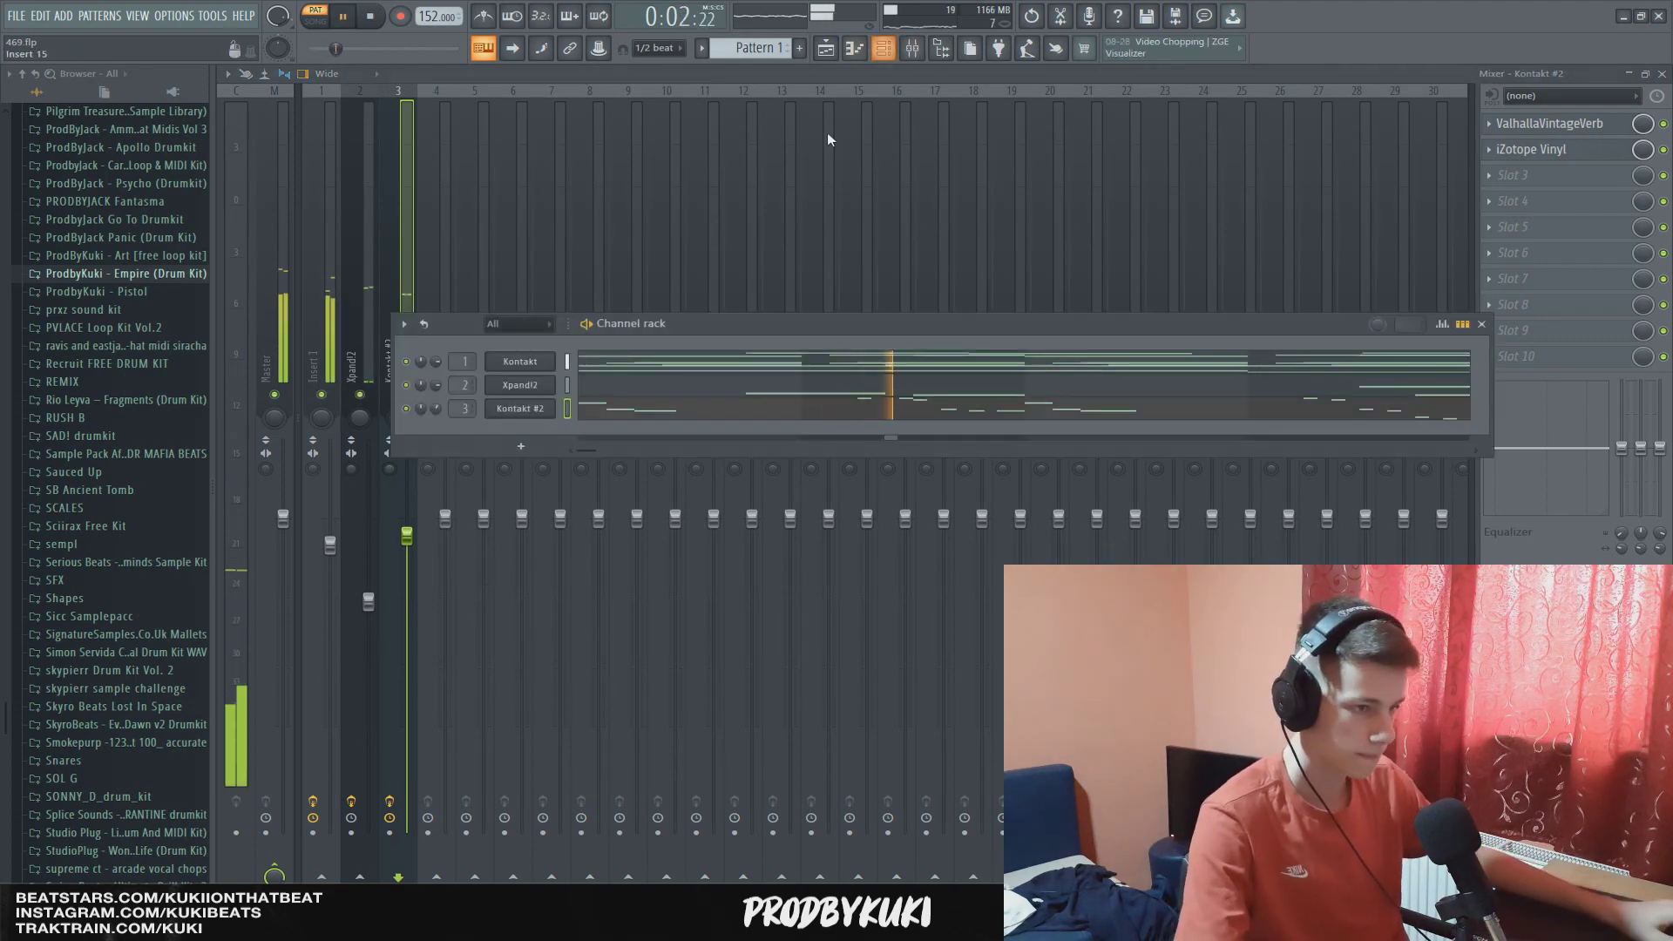
pyautogui.moveTo(802, 328); pyautogui.dragTo(771, 326)
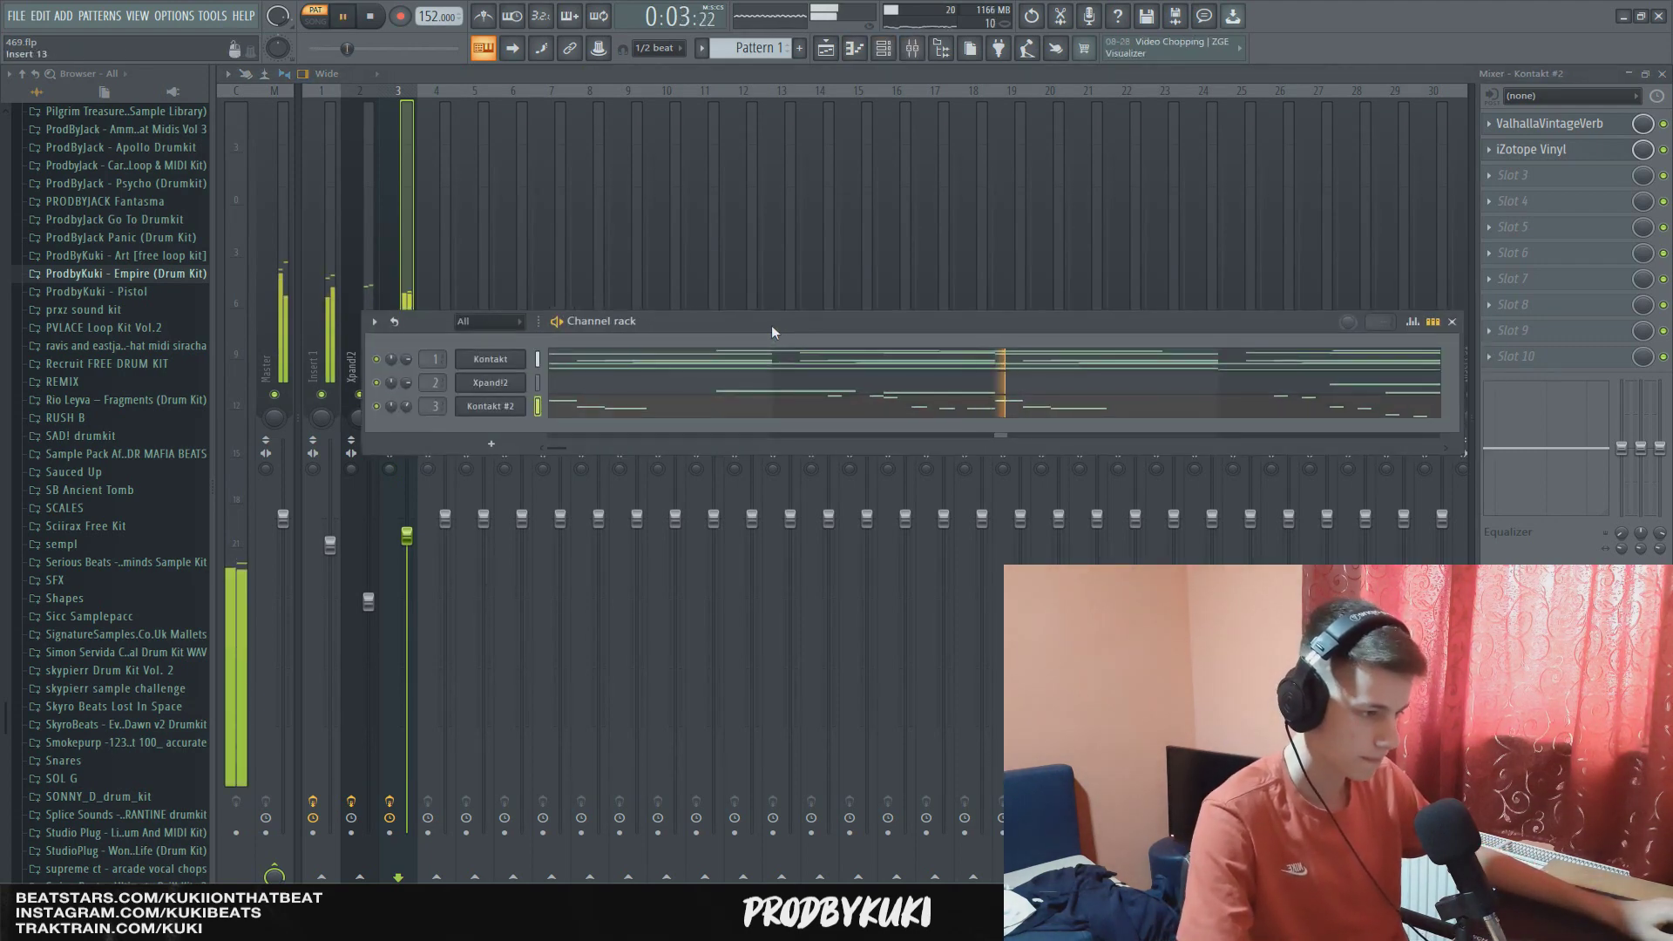
pyautogui.click(831, 405)
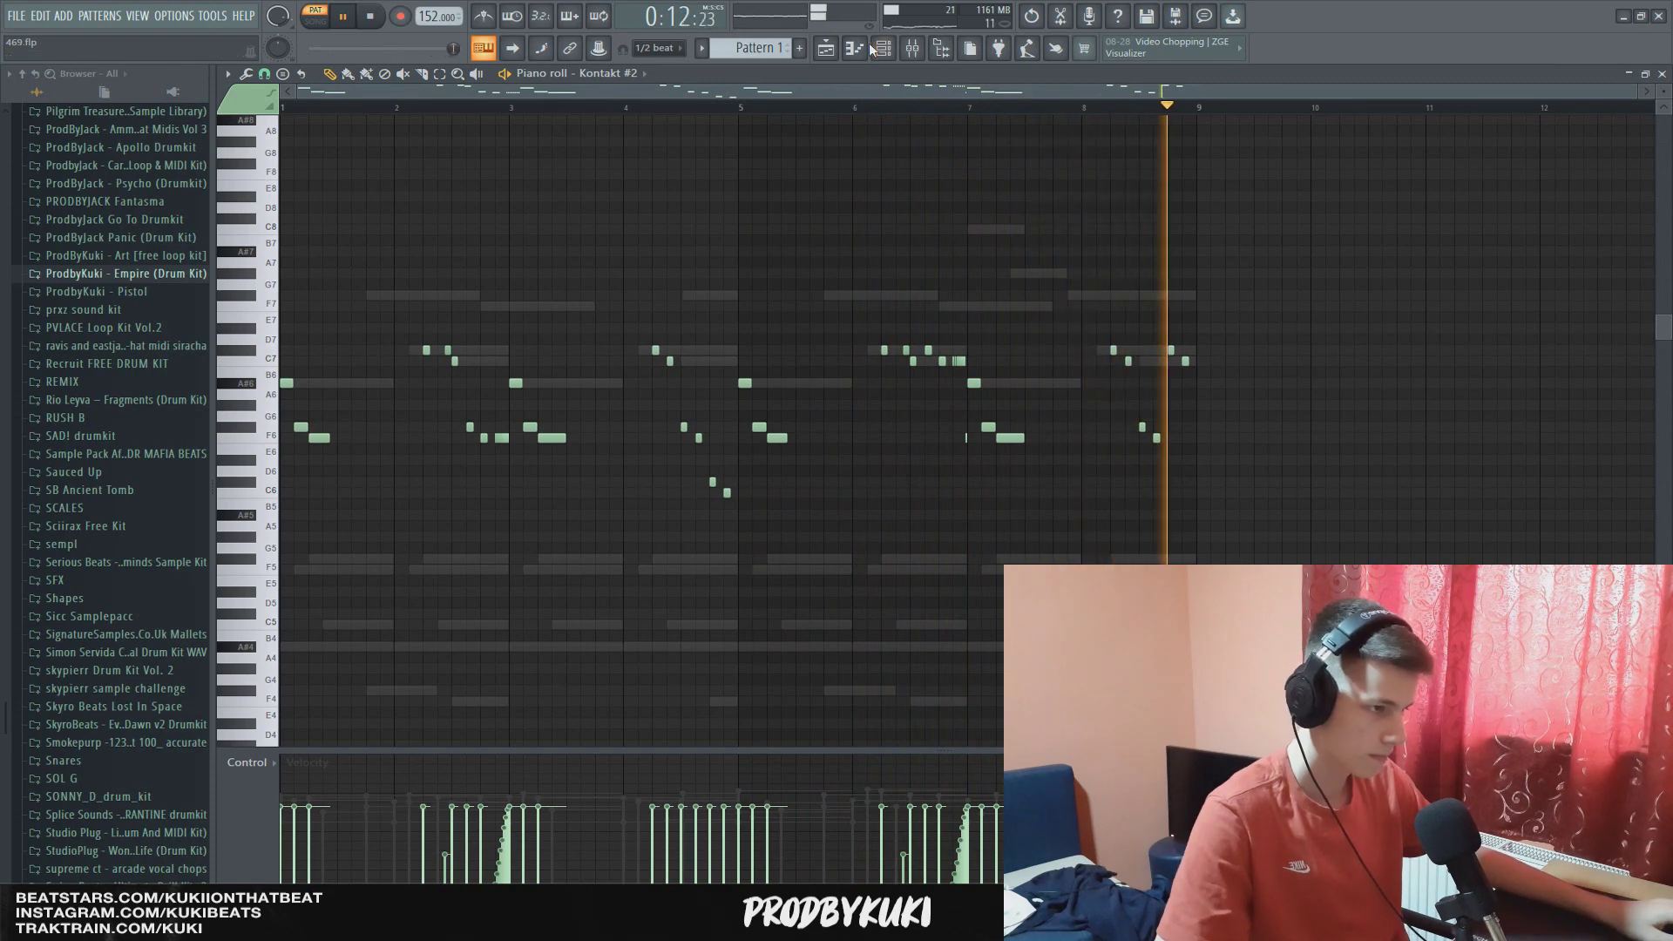
# Add an SRX ORCHESTRA channel, lower the resonance offset of its Vlns-Spc patch and audition the result.
pyautogui.press('F6')
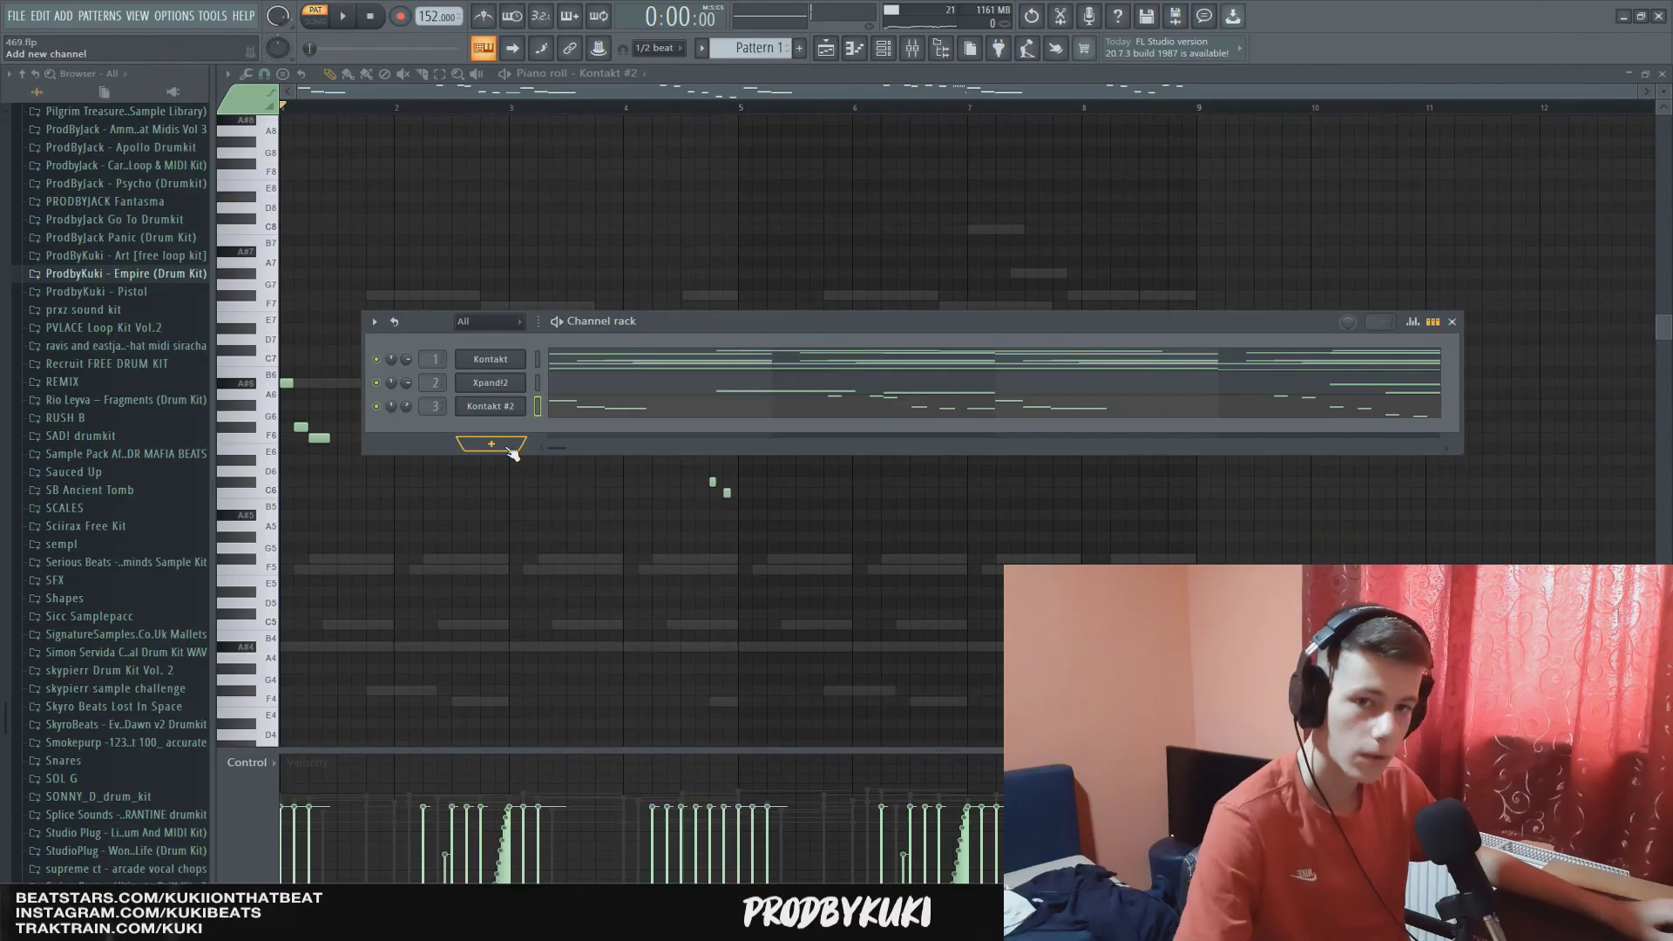
pyautogui.click(475, 444)
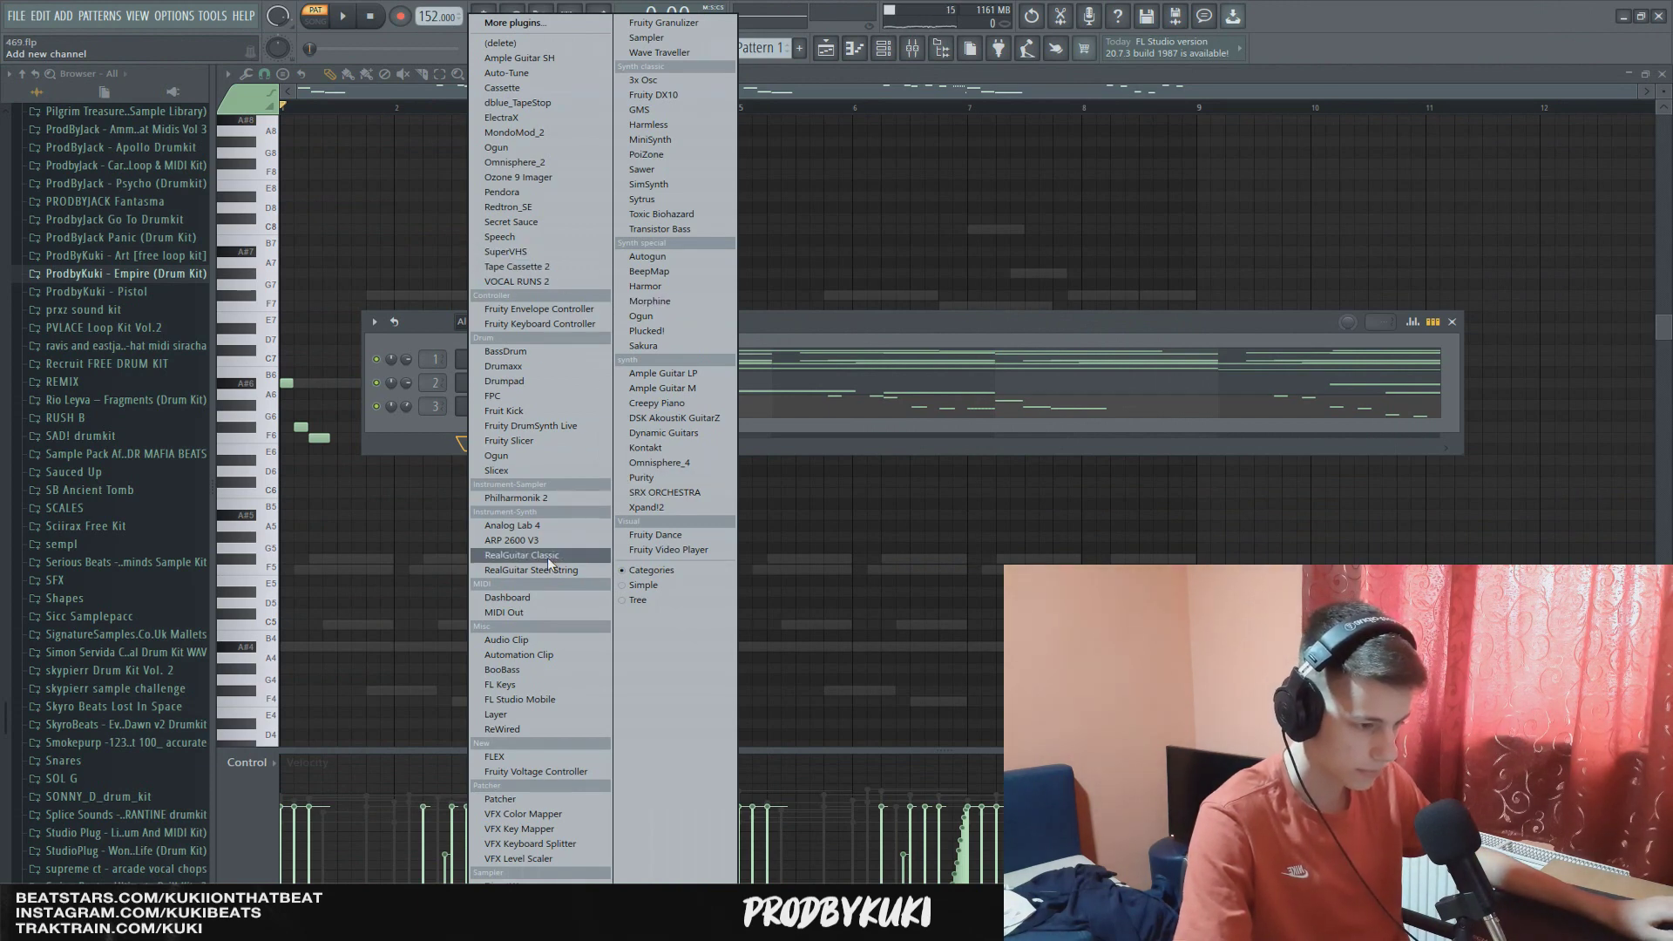
pyautogui.click(665, 493)
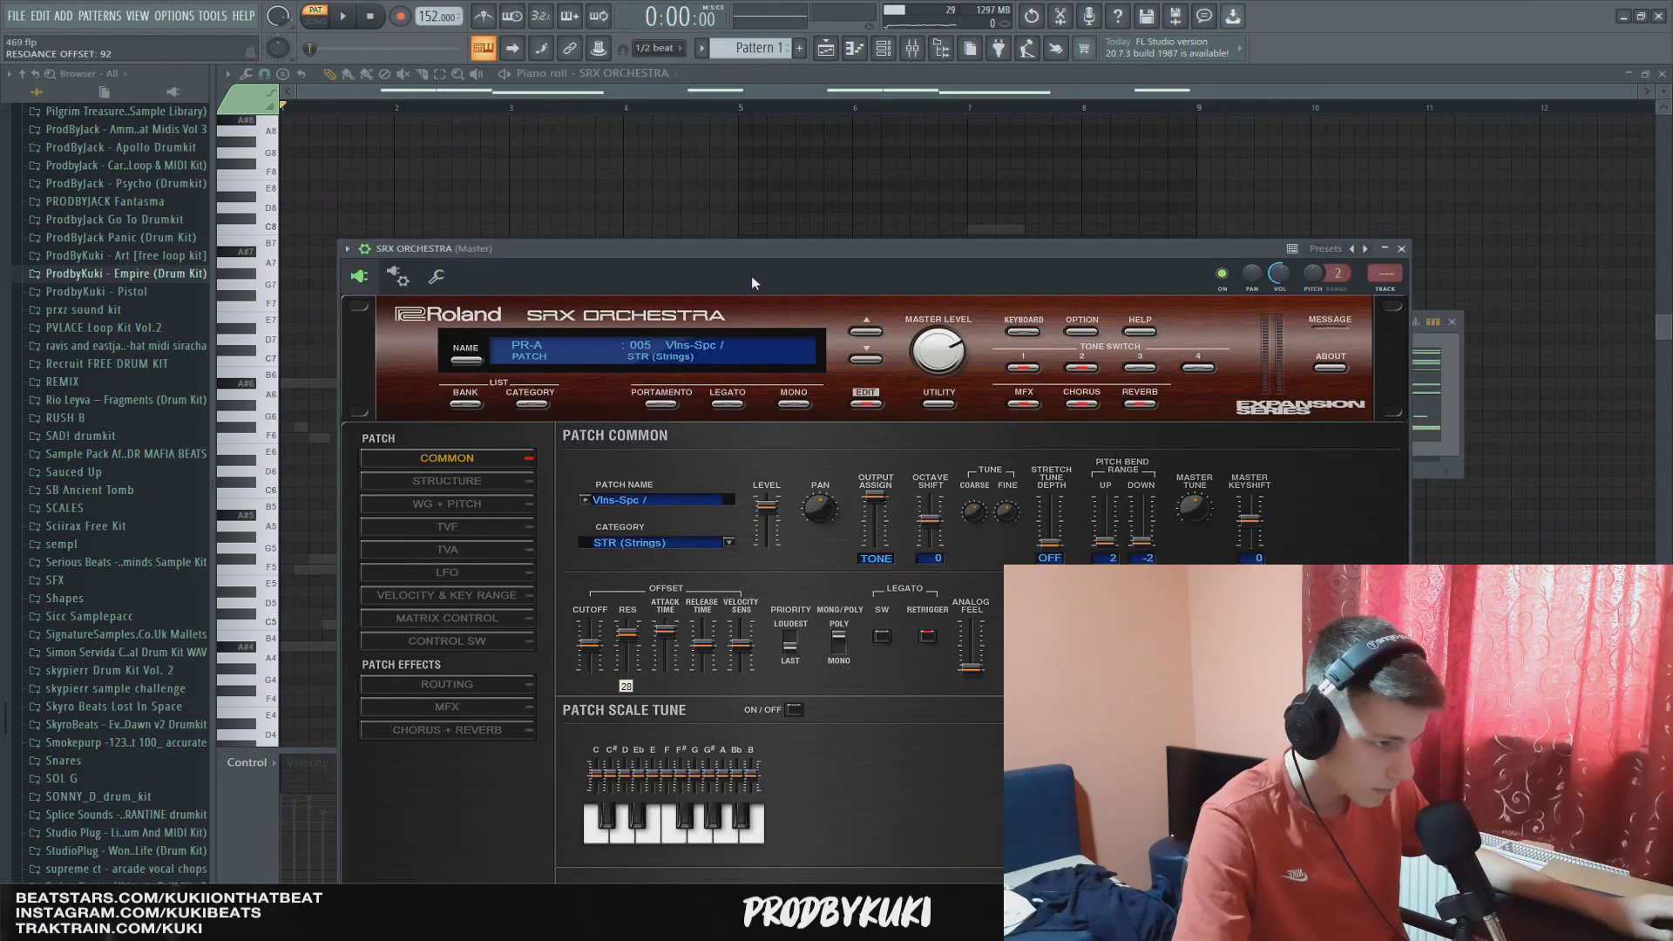
pyautogui.press('space')
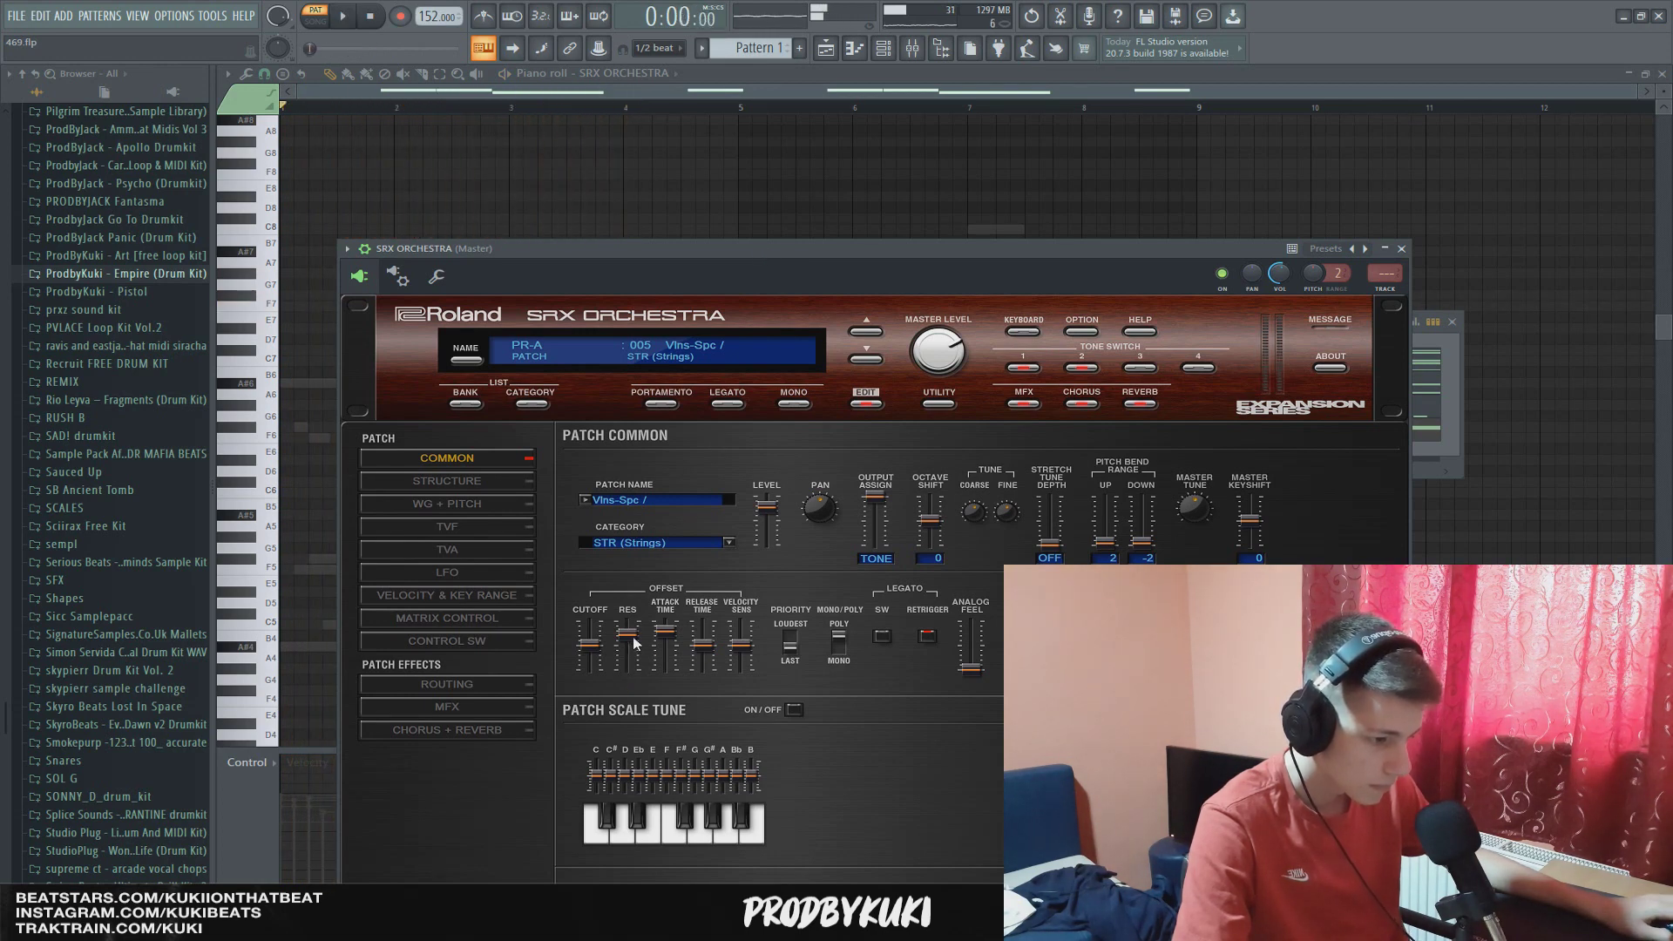
pyautogui.moveTo(634, 638); pyautogui.dragTo(634, 650)
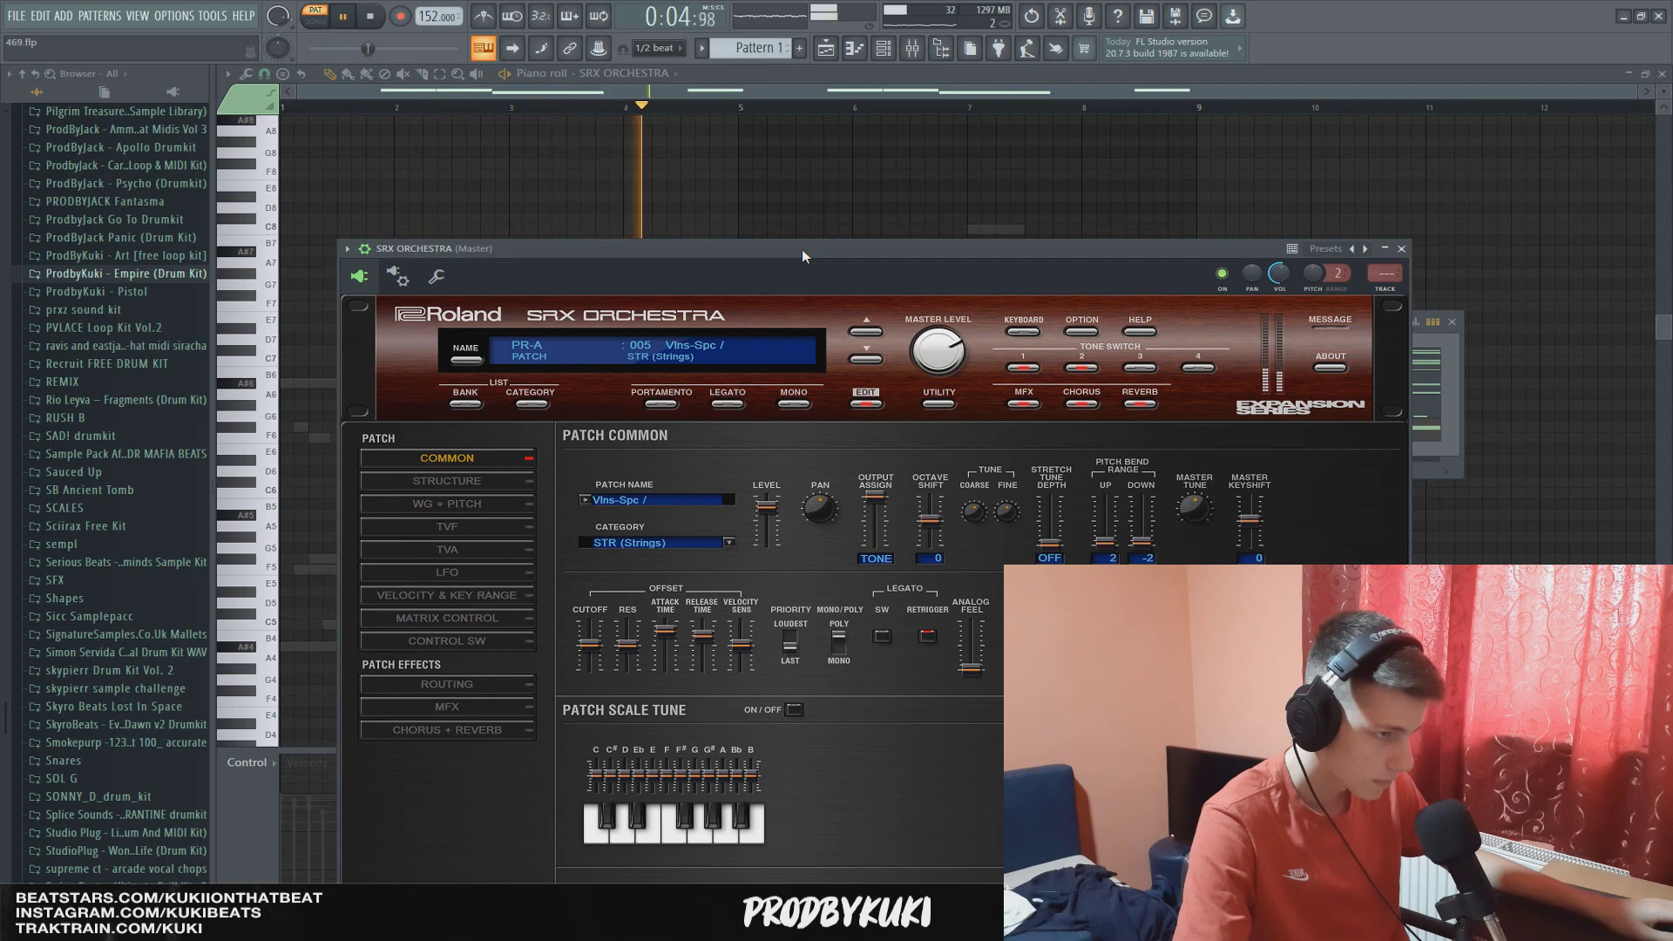
pyautogui.rightClick(827, 184)
pyautogui.press('space')
# Assign the SRX ORCHESTRA channel to free mixer track 4 and solo that track.
pyautogui.click(888, 52)
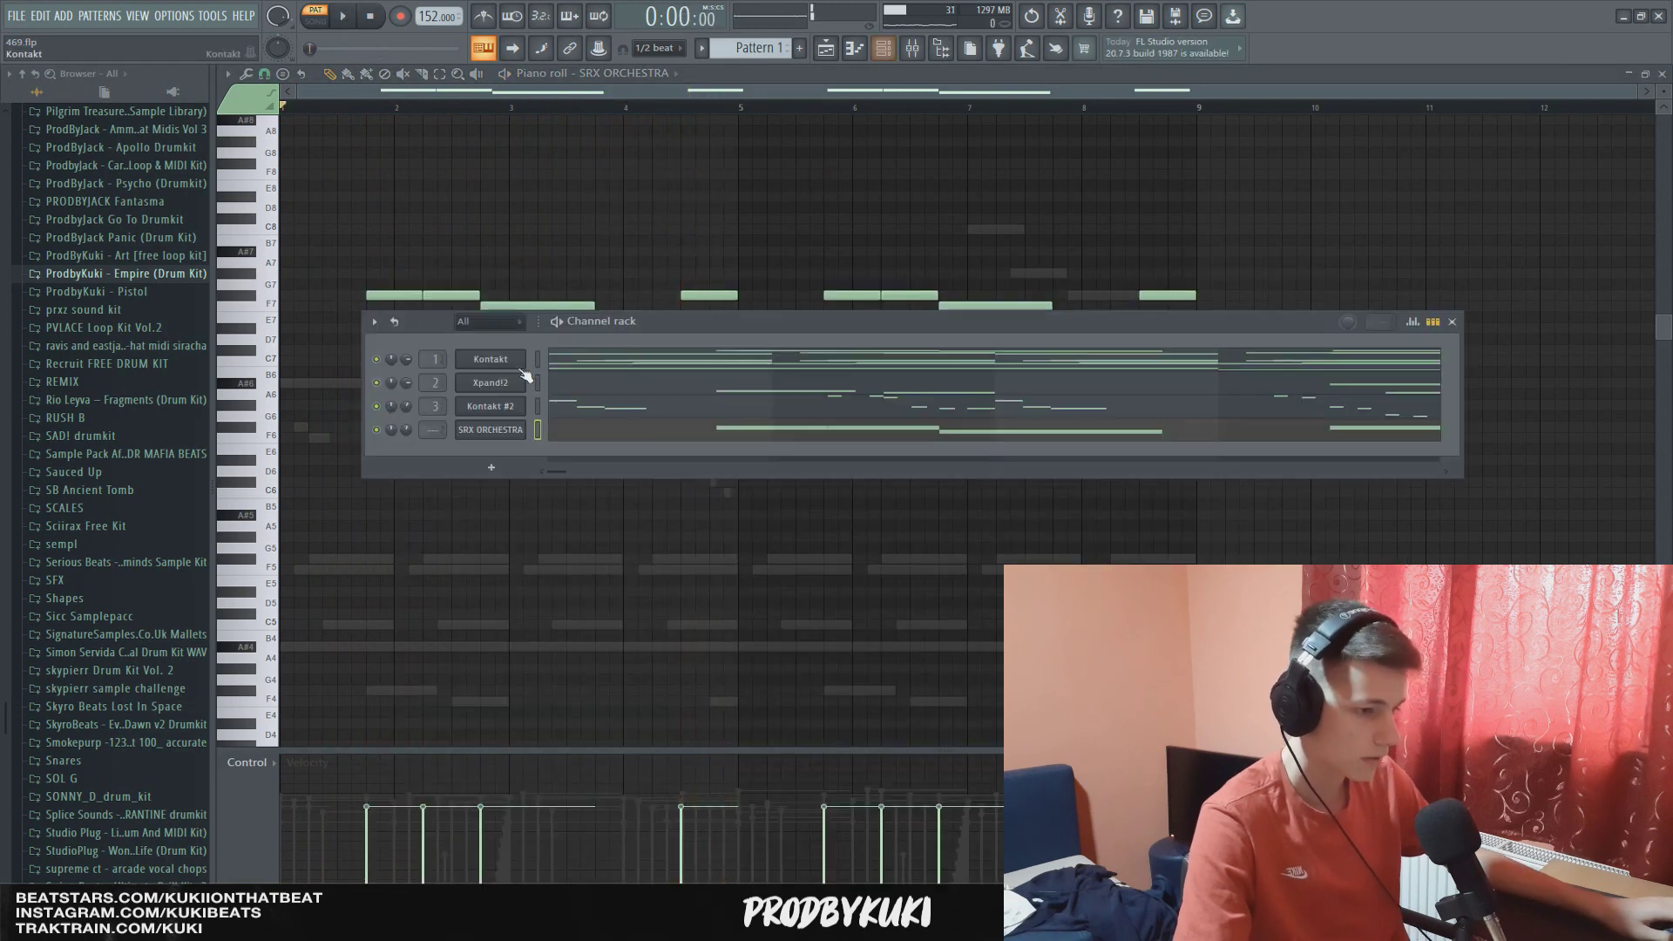
pyautogui.click(493, 430)
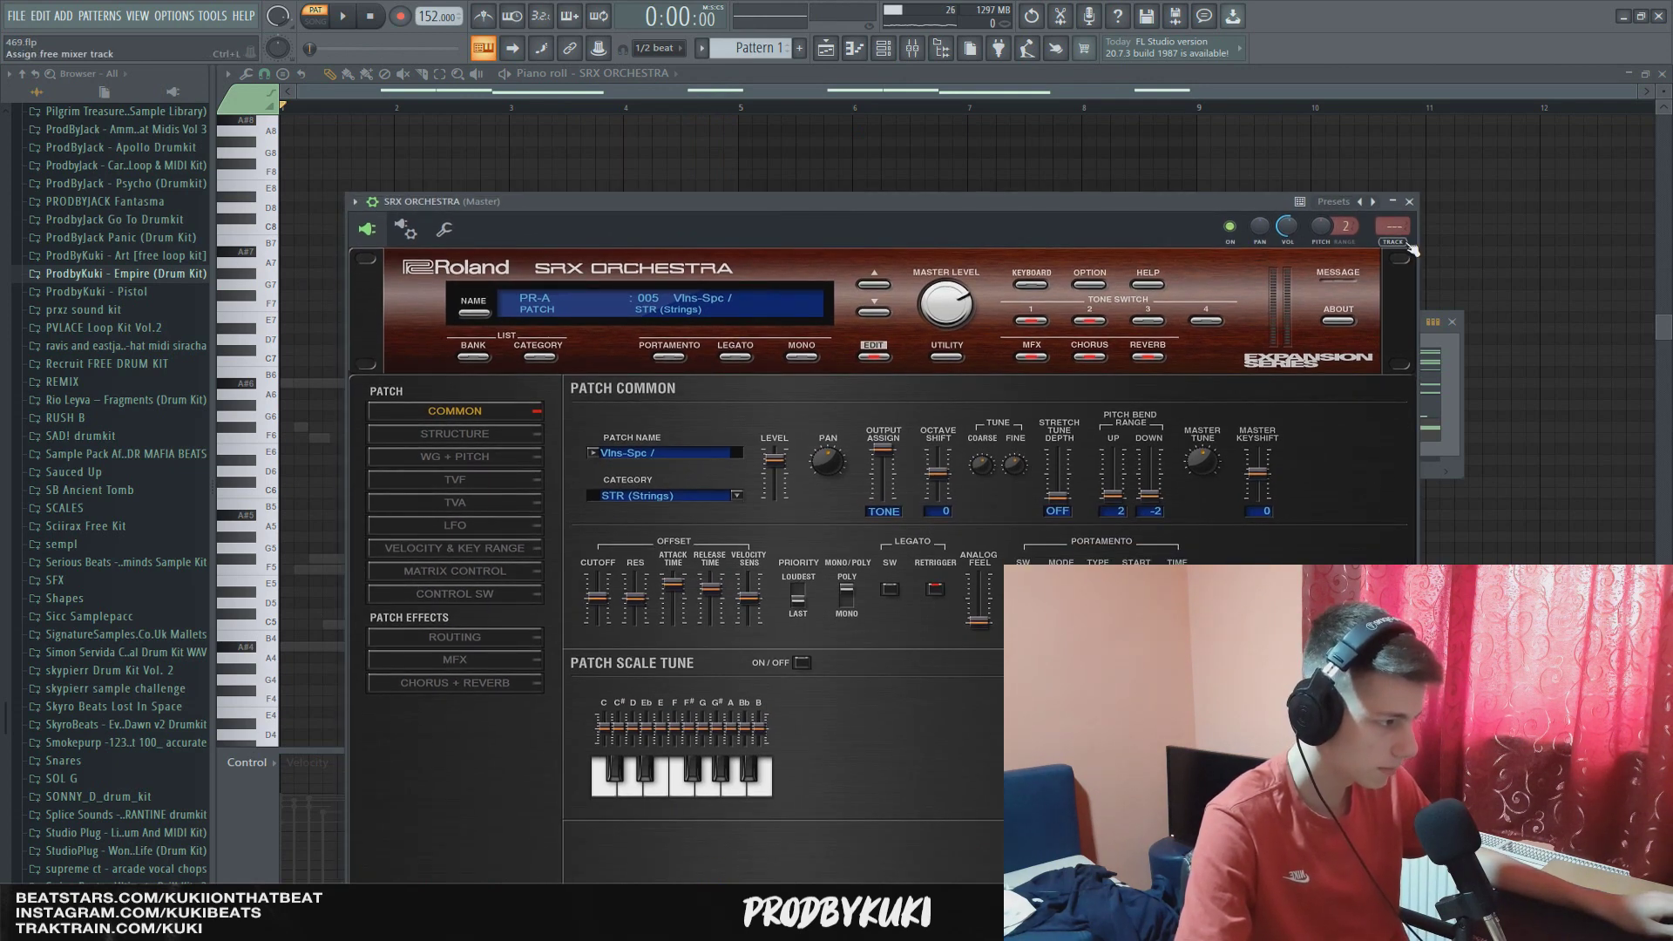
pyautogui.press('F9')
pyautogui.rightClick(437, 395)
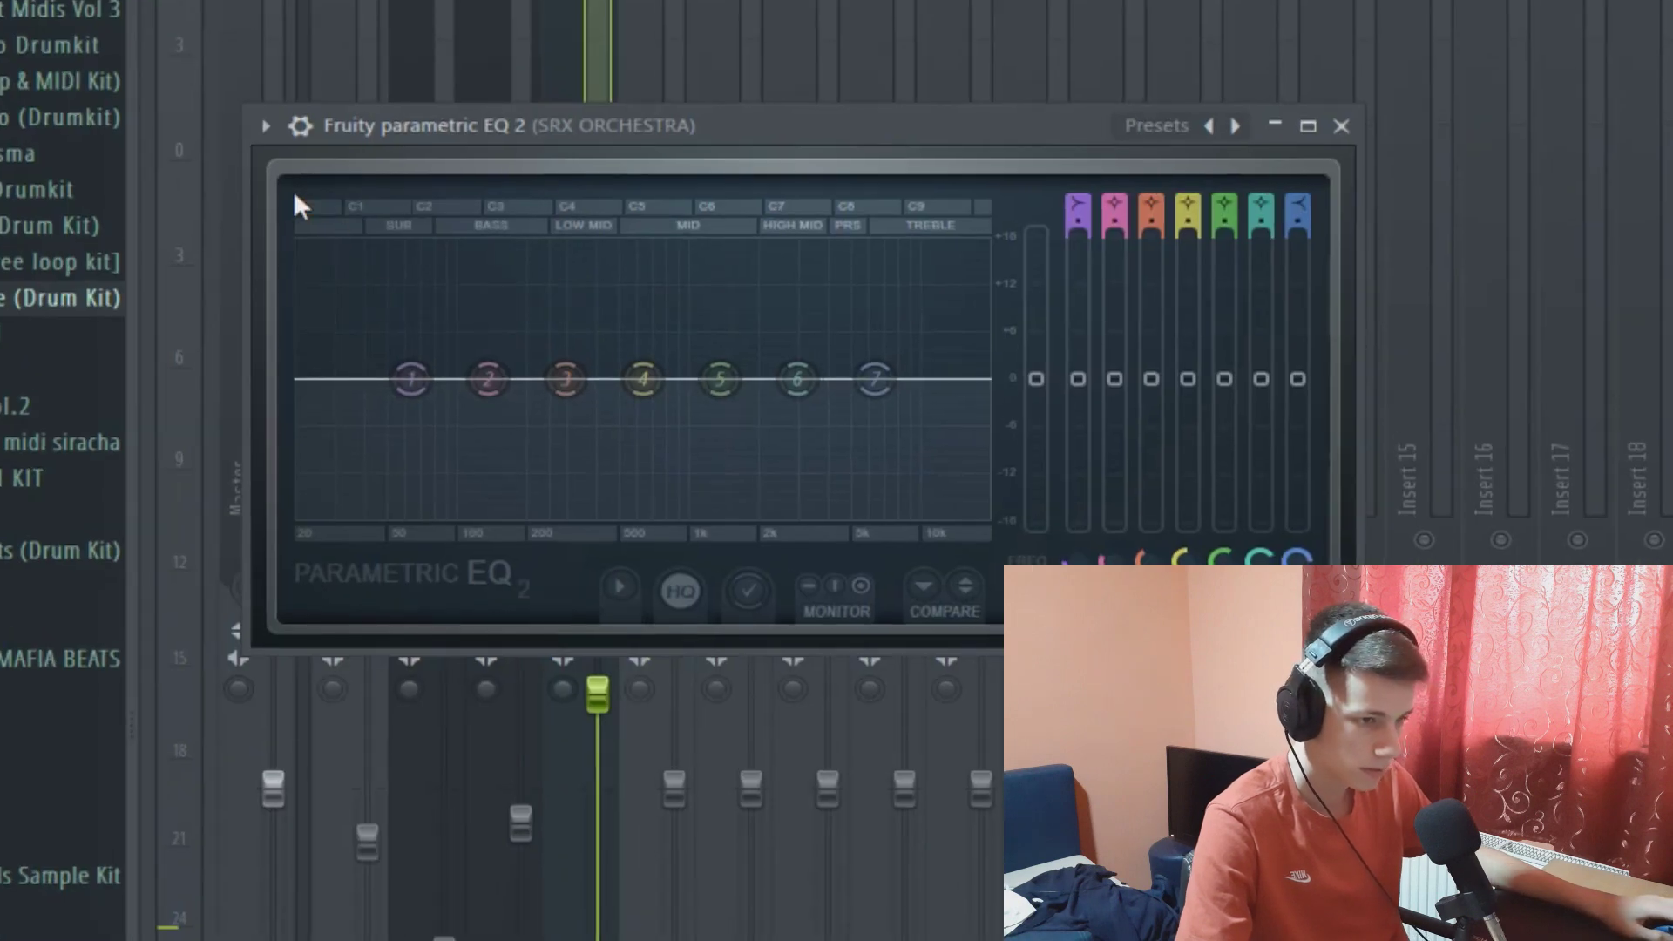
# Apply the 20Hz + 18kHz cut preset in the SRX ORCHESTRA track's Fruity parametric EQ 2, raising the low cut and lowering the high cut.
pyautogui.click(290, 216)
pyautogui.moveTo(321, 293)
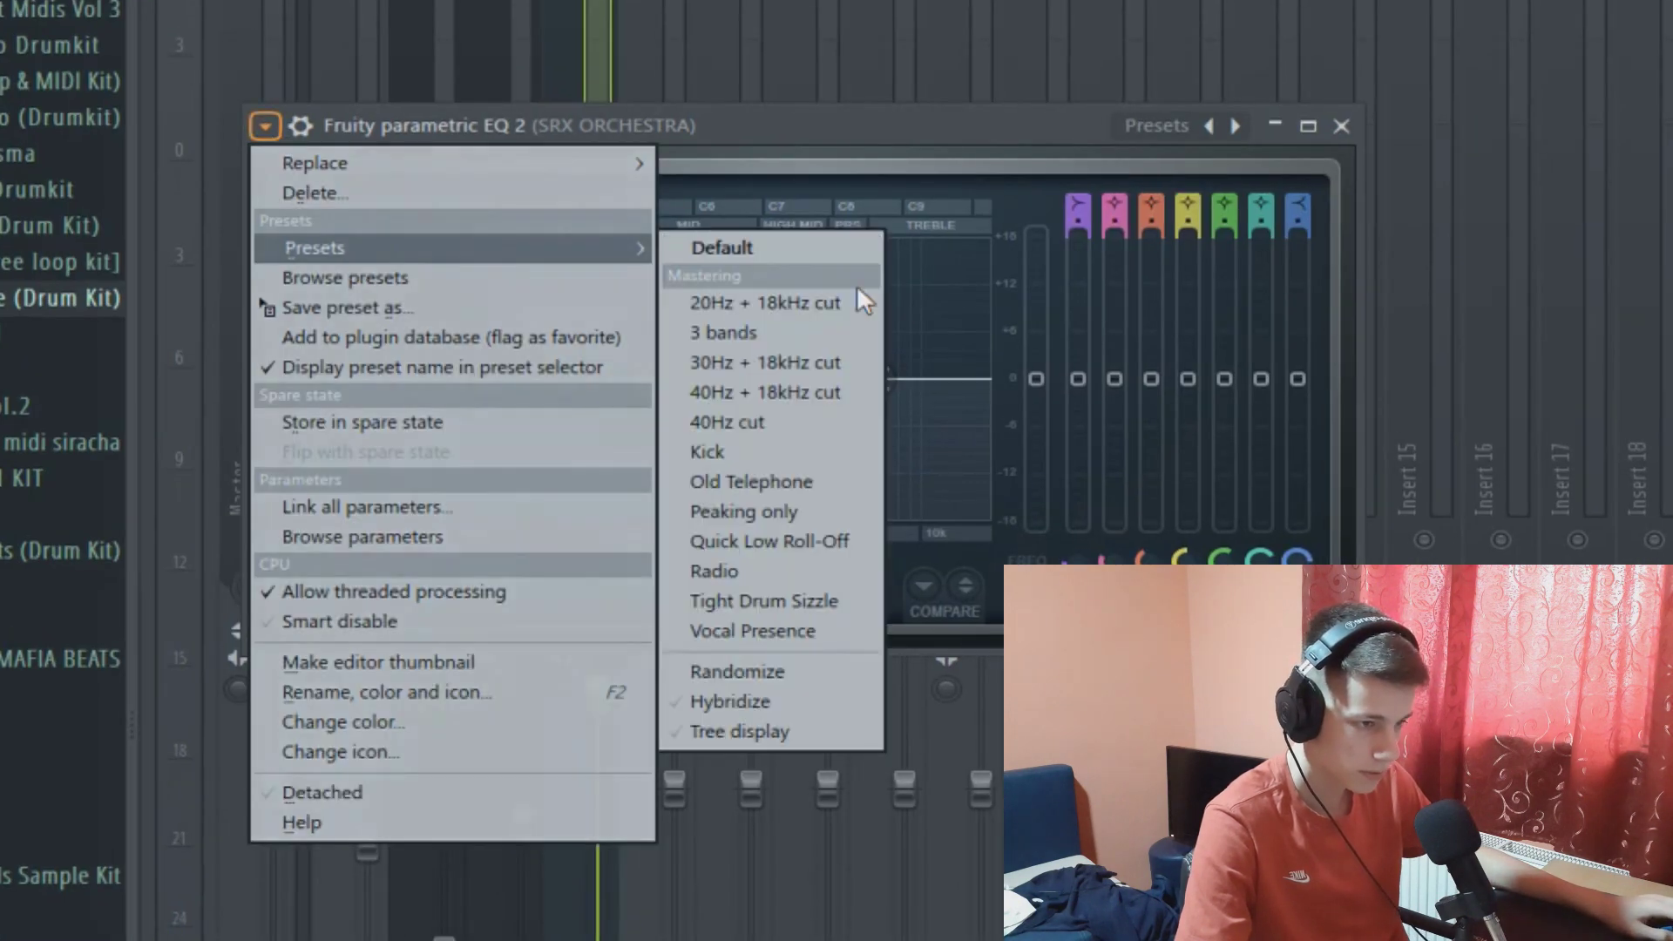
pyautogui.click(863, 303)
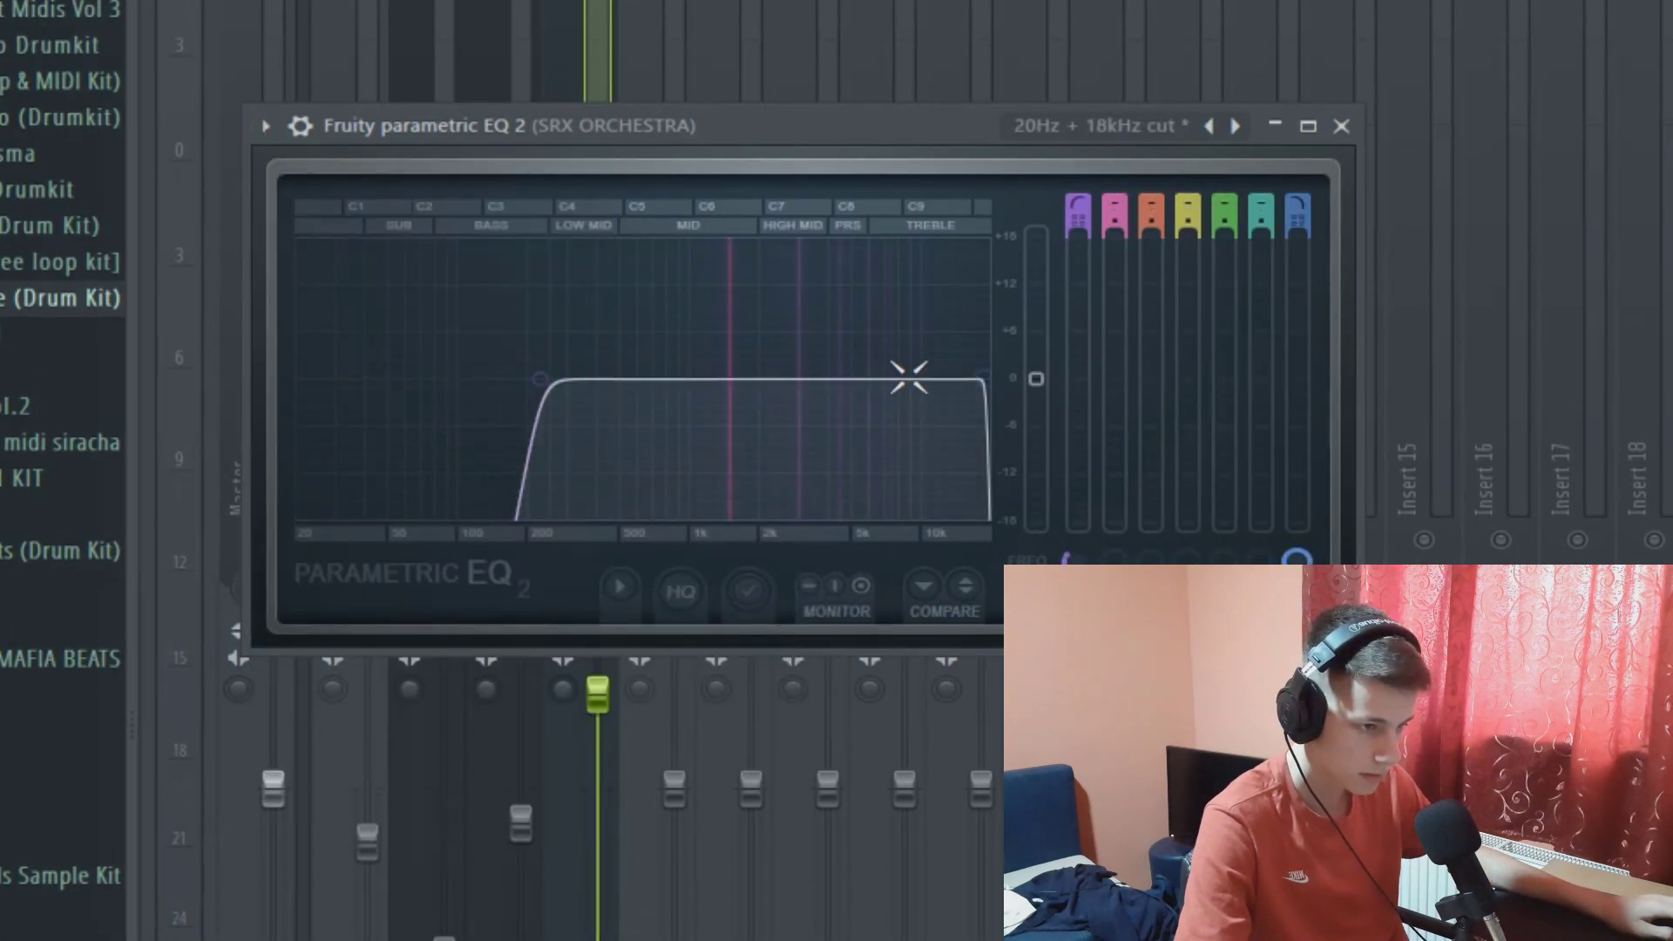
pyautogui.moveTo(983, 377); pyautogui.dragTo(863, 377)
pyautogui.click(1342, 128)
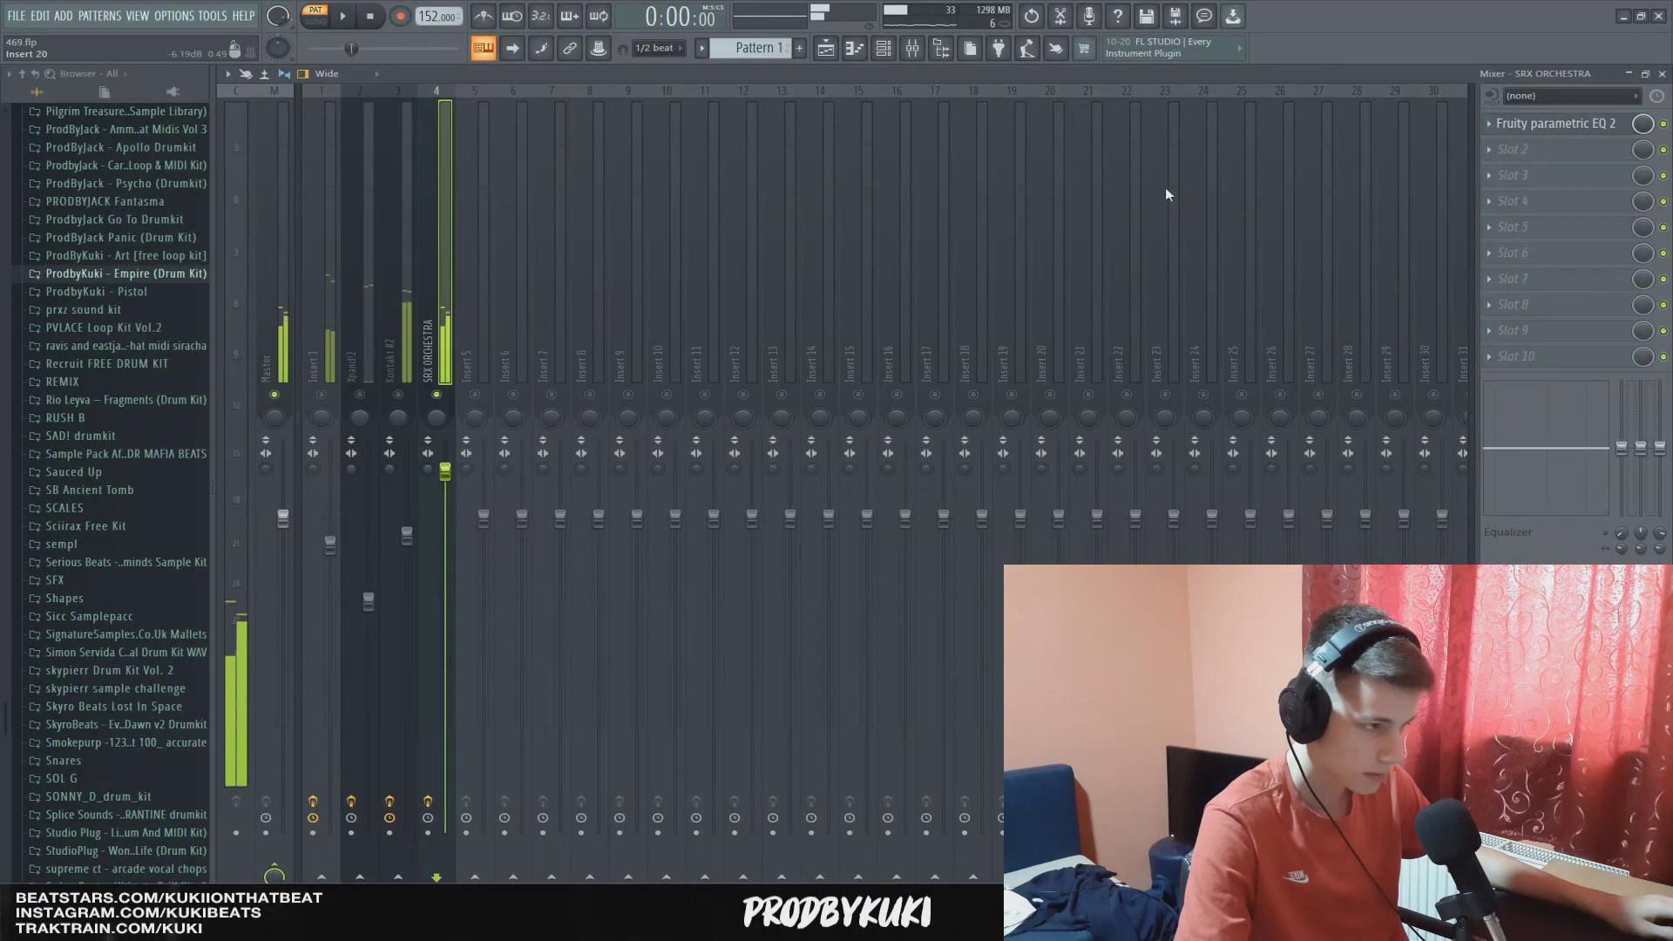
# Load Fruity Love Philter in the SRX ORCHESTRA track's second slot with the Simple lowpass preset and adjust its XY modulation.
pyautogui.click(1534, 149)
pyautogui.click(1394, 146)
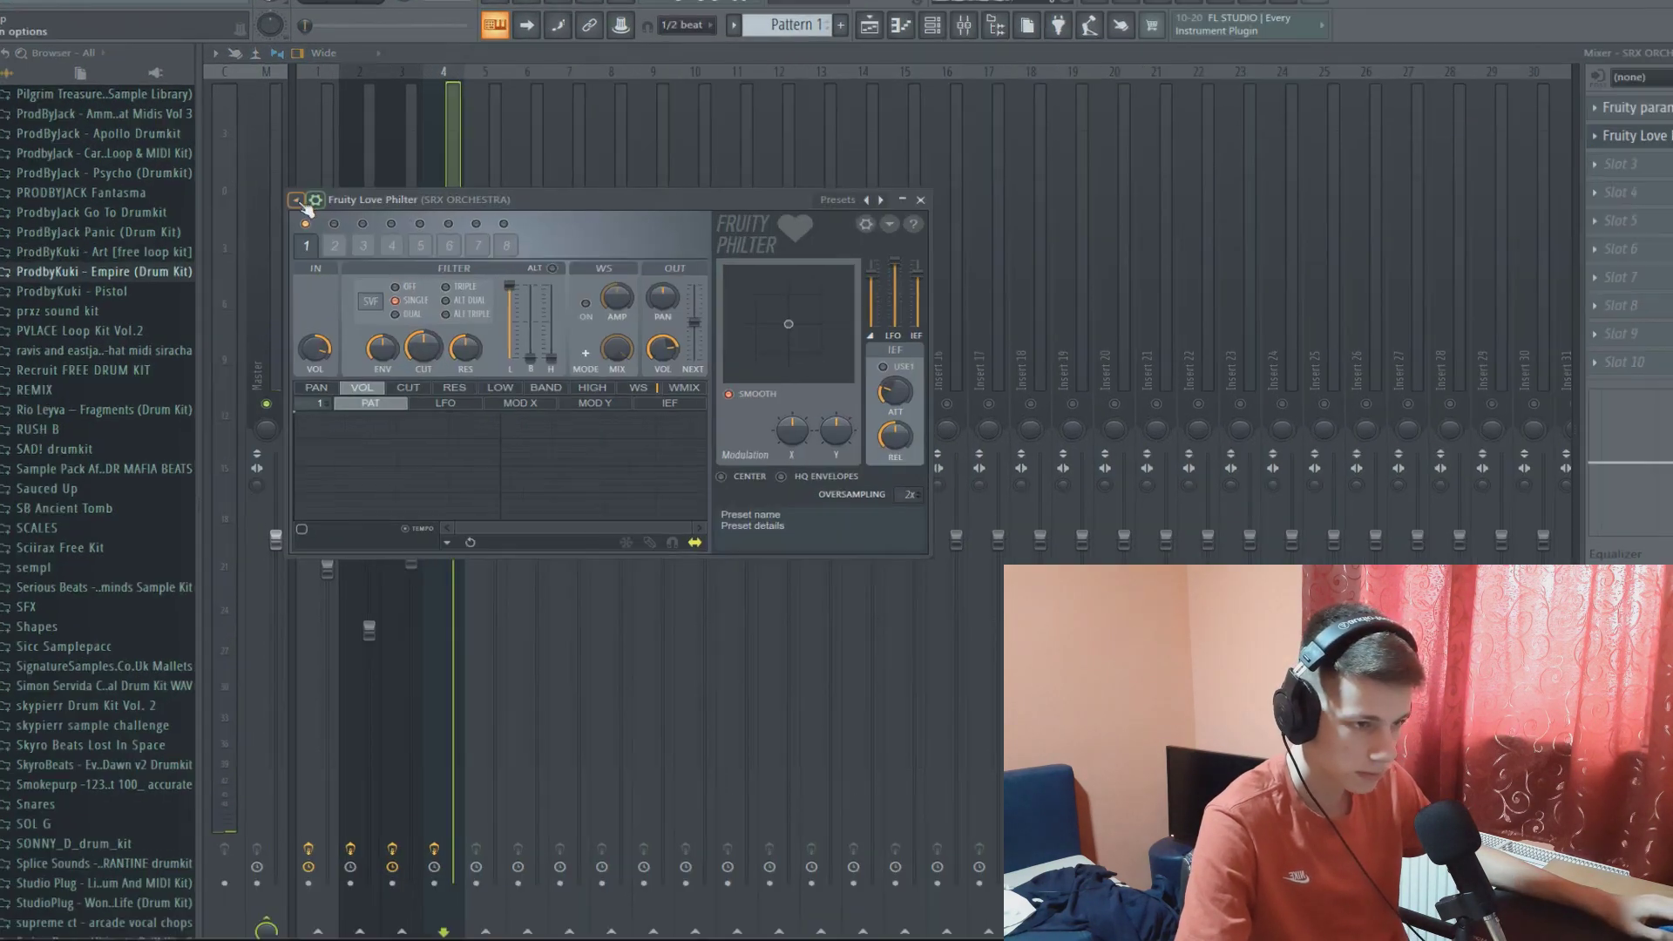
pyautogui.click(301, 208)
pyautogui.click(369, 281)
pyautogui.click(302, 208)
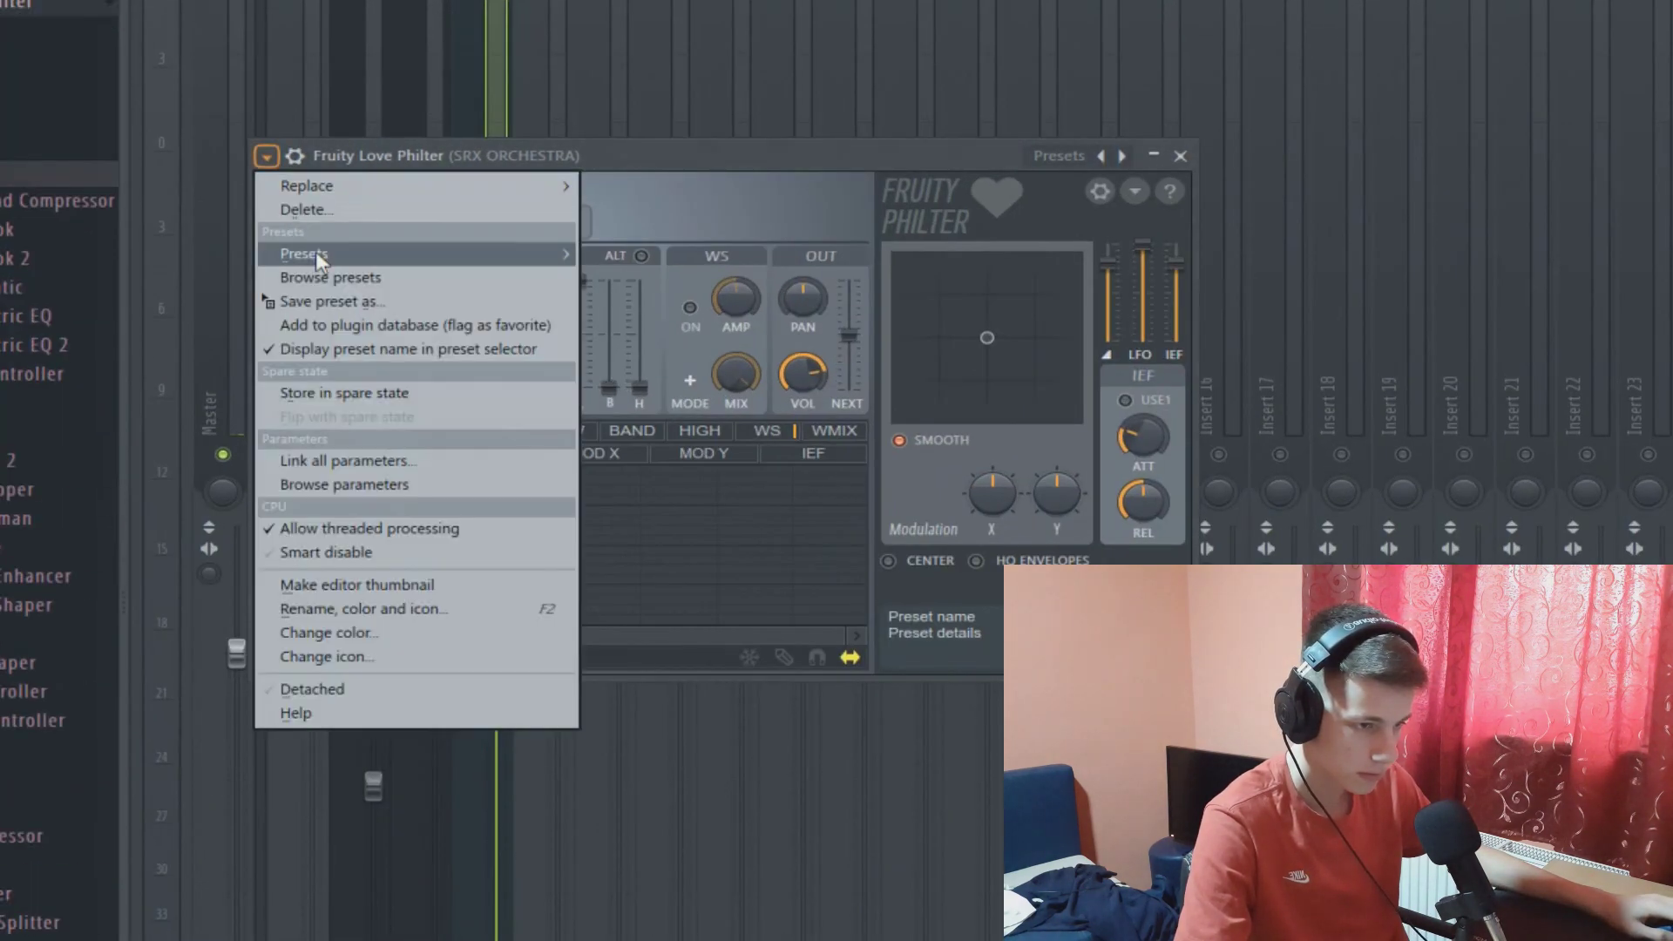
pyautogui.moveTo(319, 252)
pyautogui.click(689, 198)
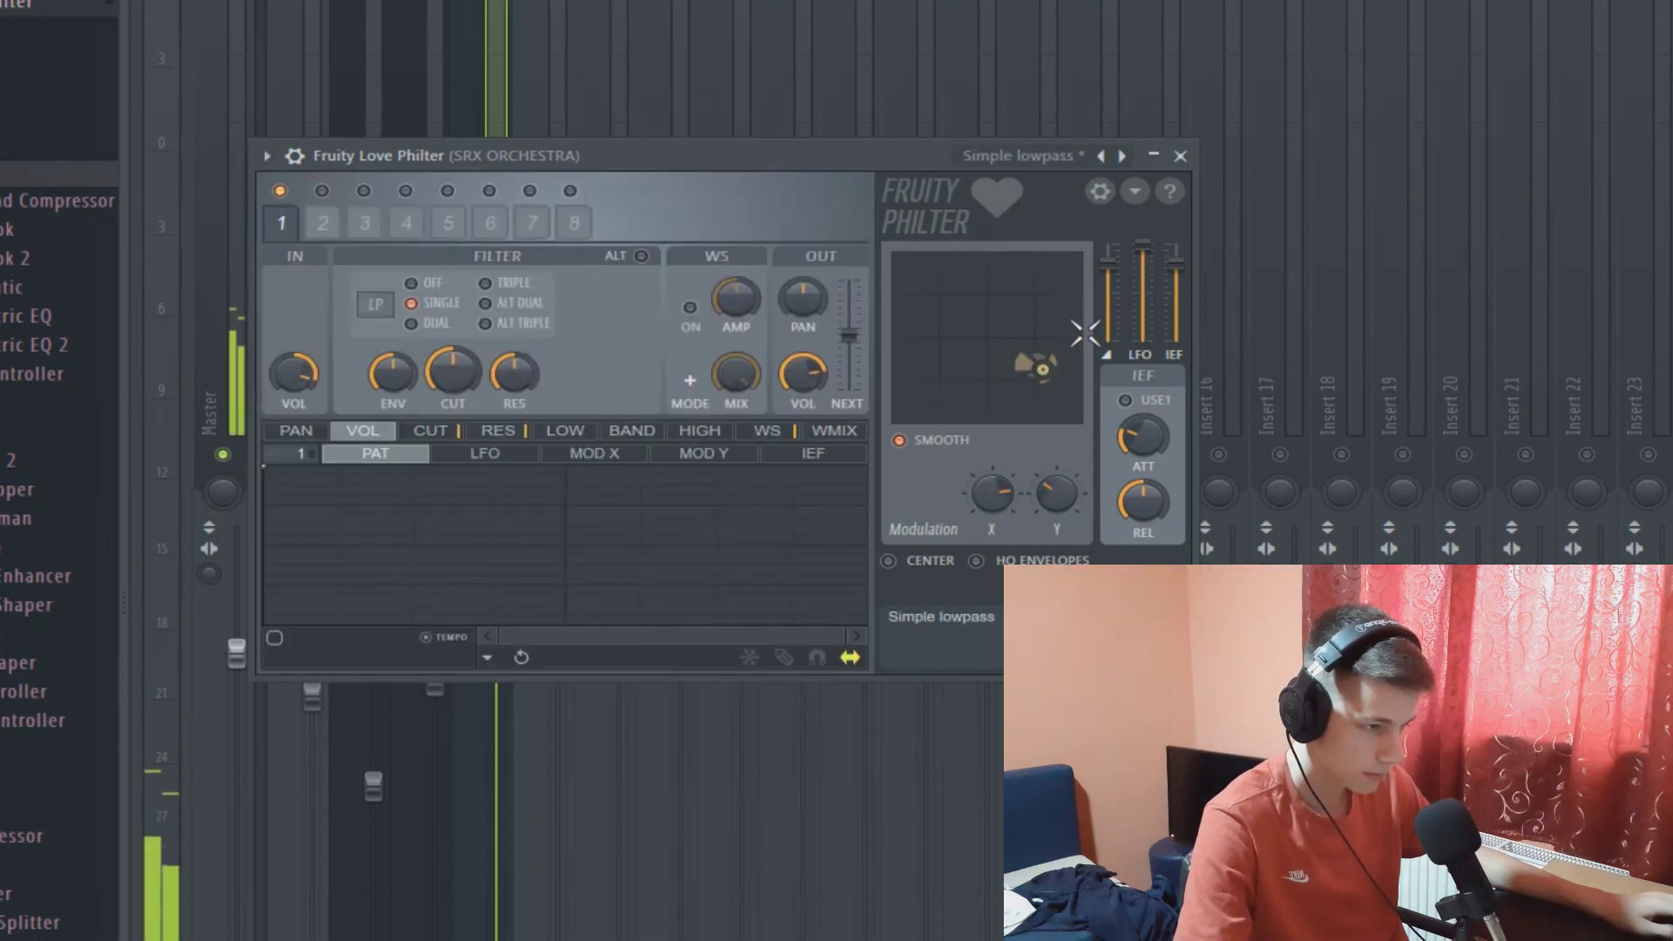
pyautogui.click(1180, 155)
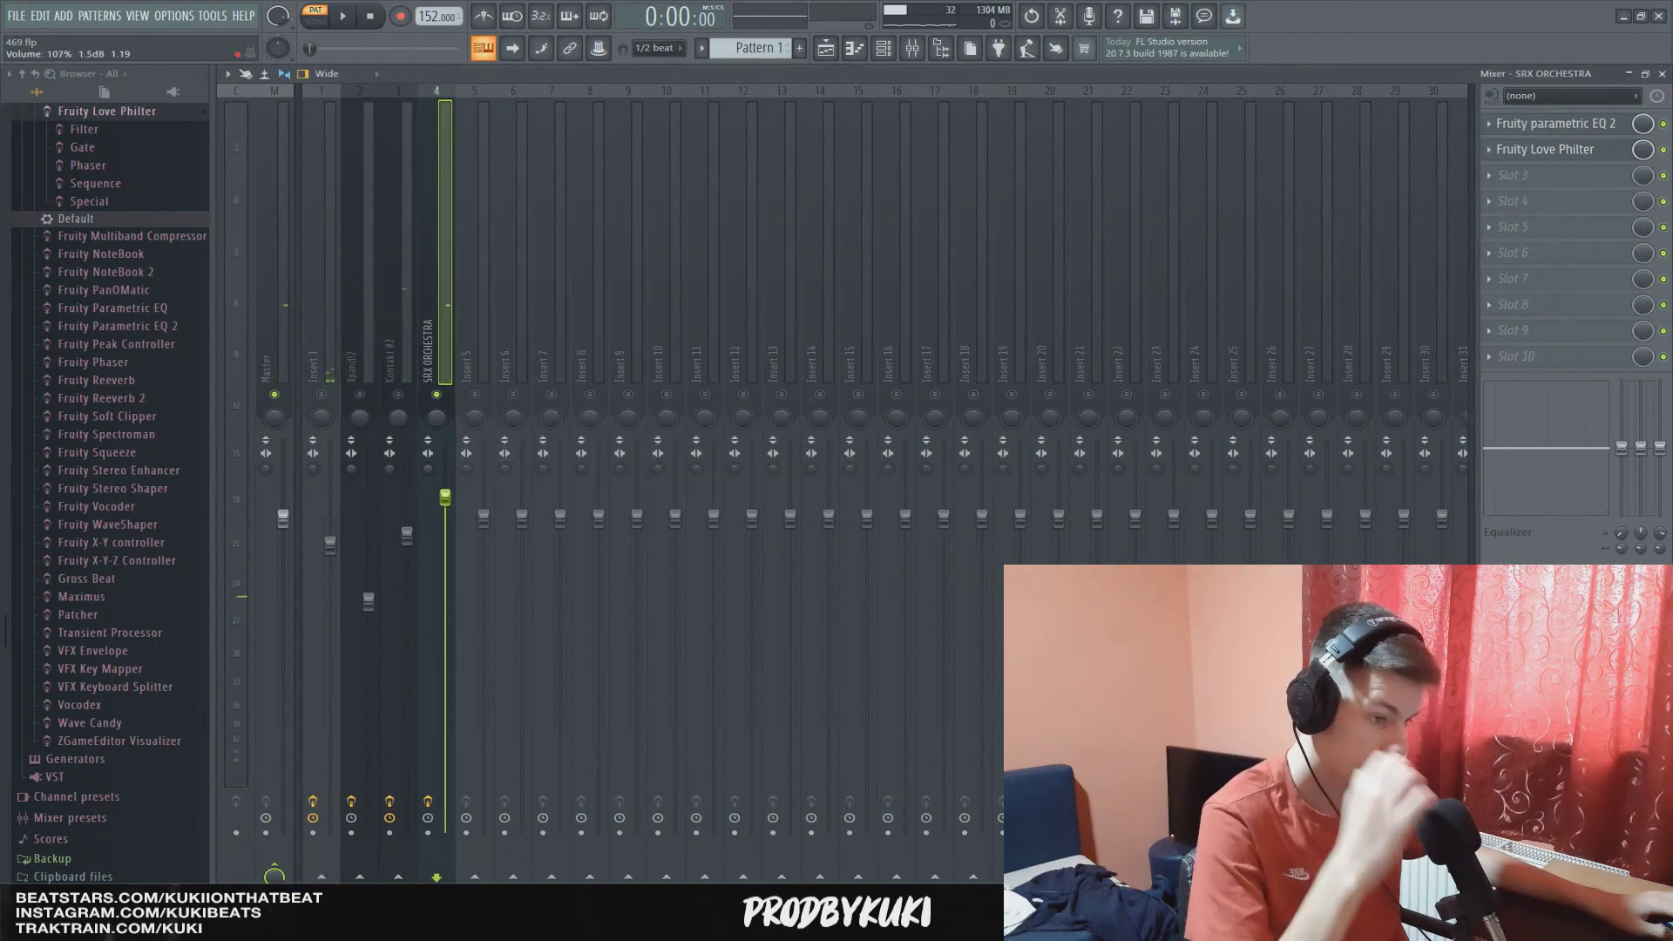
# Load ValhallaVintageVerb in the third slot and set its mix to about 22% and decay to 1.42 s.
pyautogui.click(1490, 175)
pyautogui.click(1393, 106)
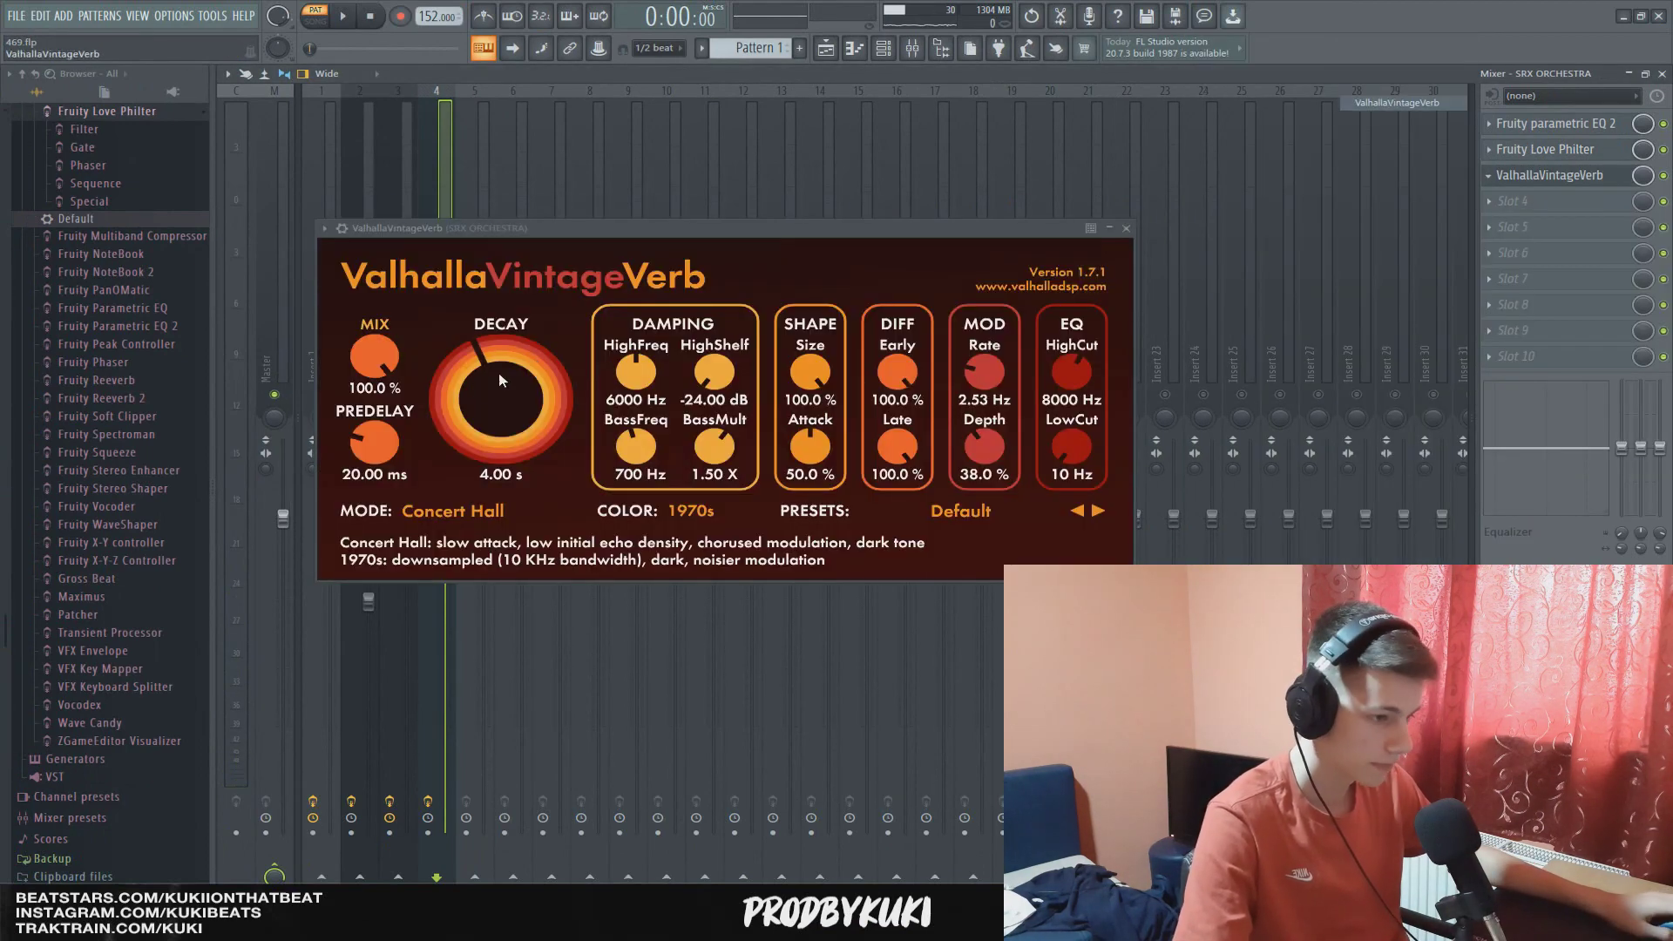
pyautogui.moveTo(375, 356); pyautogui.dragTo(402, 482)
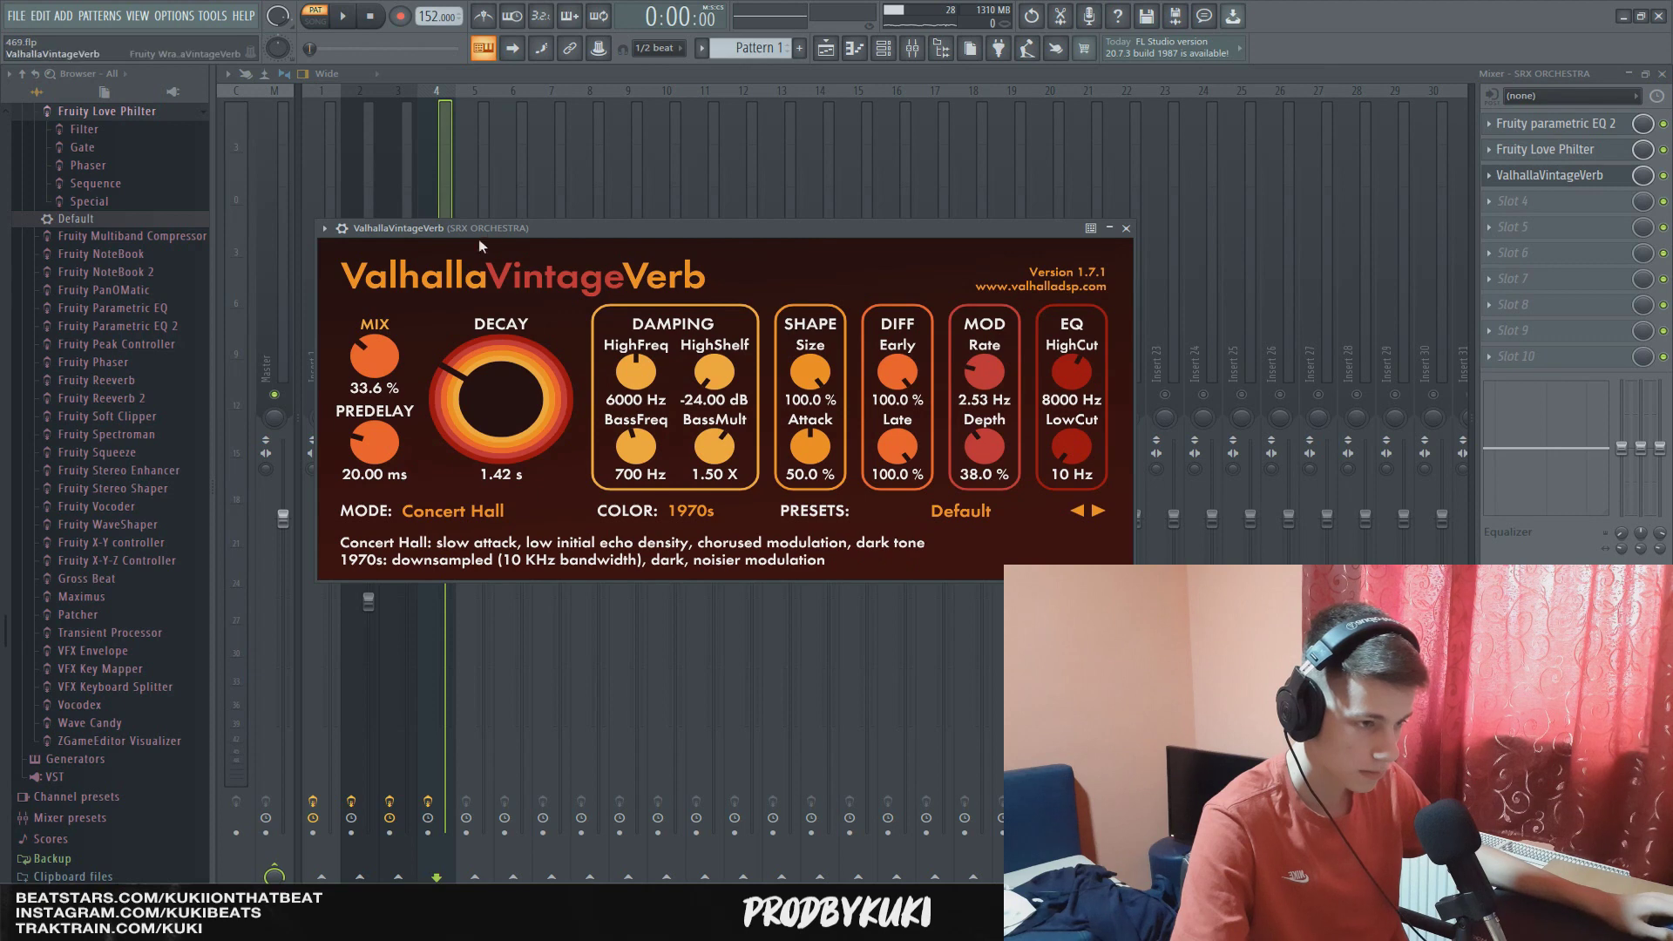
pyautogui.press('space')
pyautogui.moveTo(380, 358); pyautogui.dragTo(380, 364)
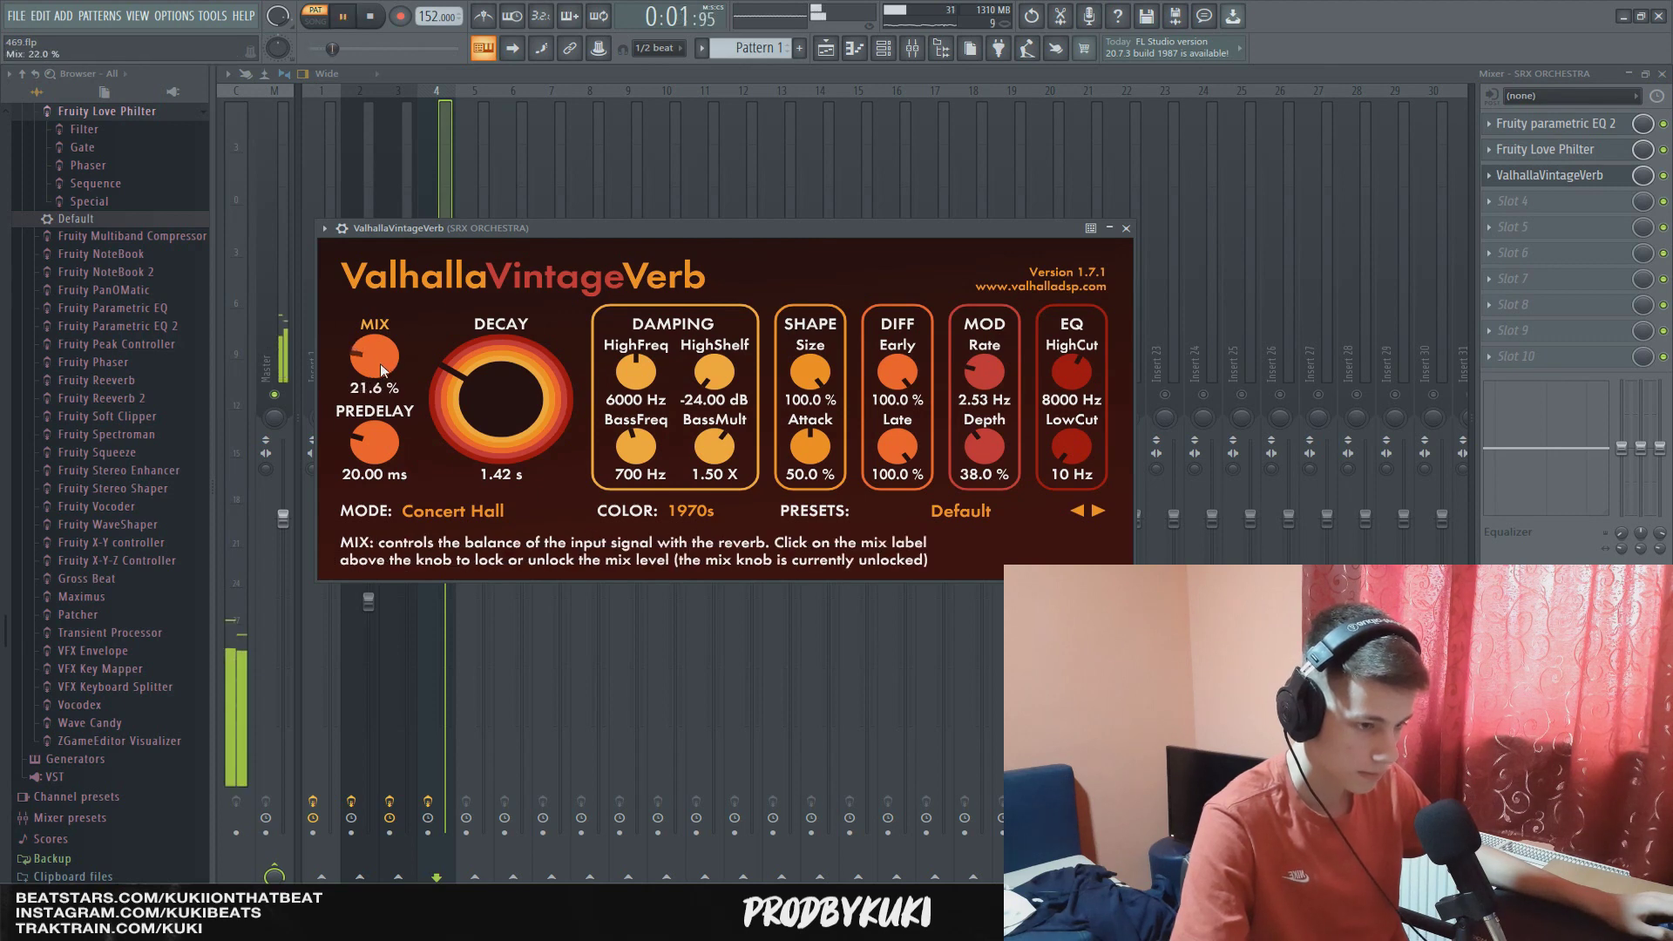
pyautogui.press('space')
pyautogui.click(1126, 229)
# Load PanMan in the fourth slot of the SRX ORCHESTRA track and adjust its Width and Smoothing.
pyautogui.click(1514, 201)
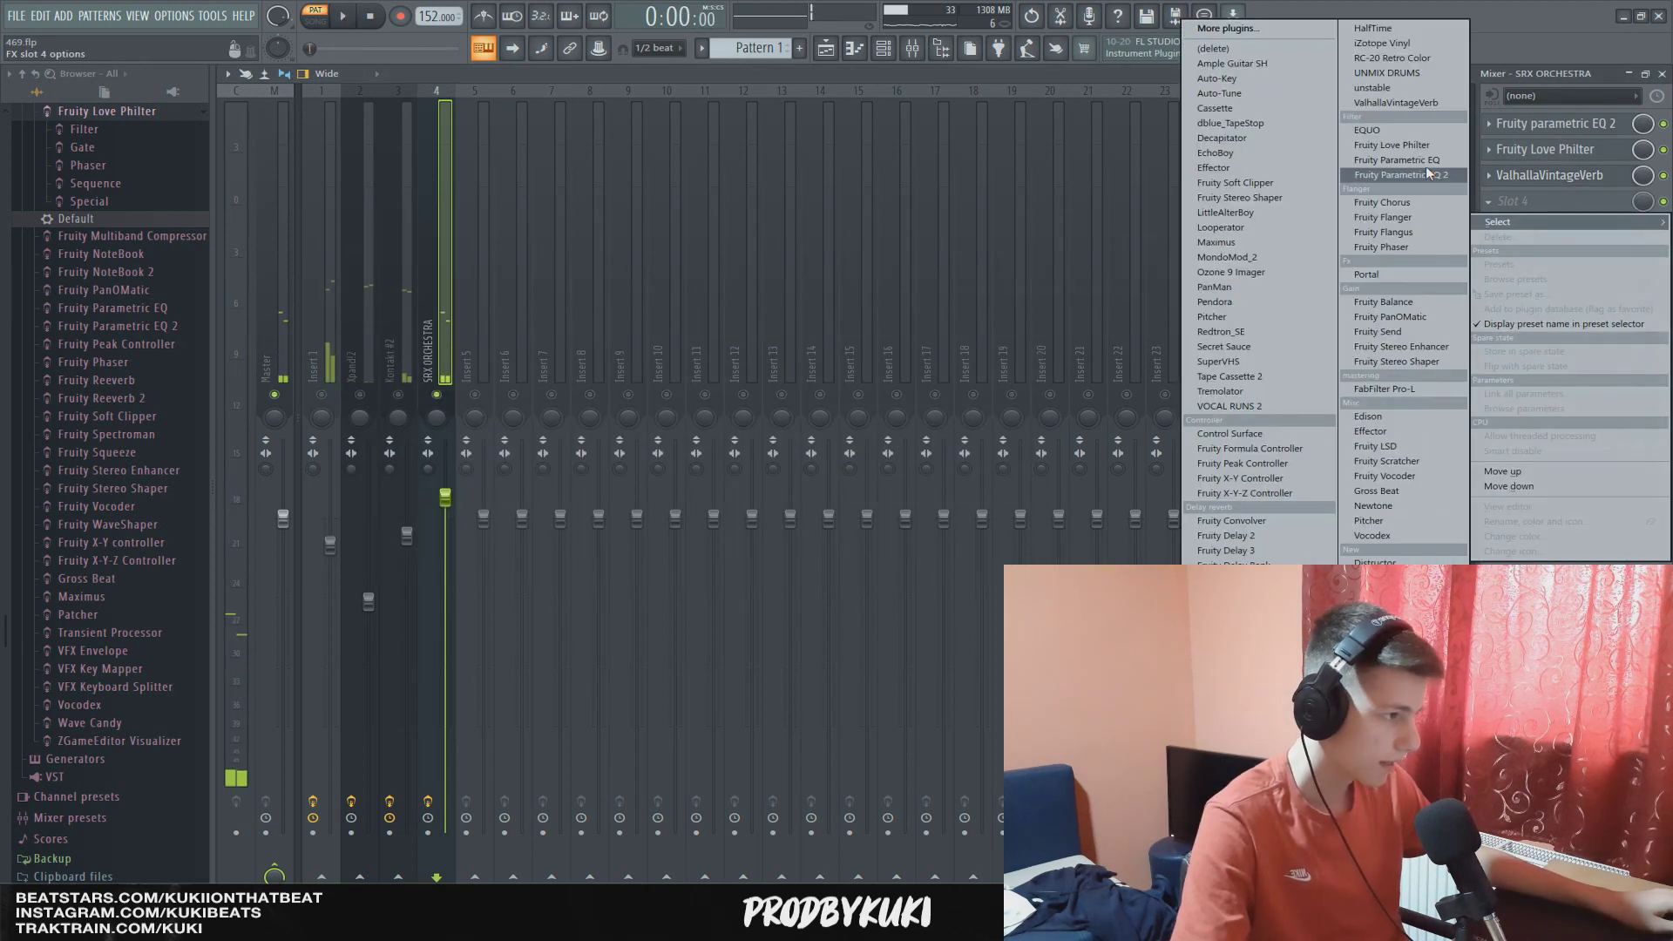
pyautogui.click(1246, 290)
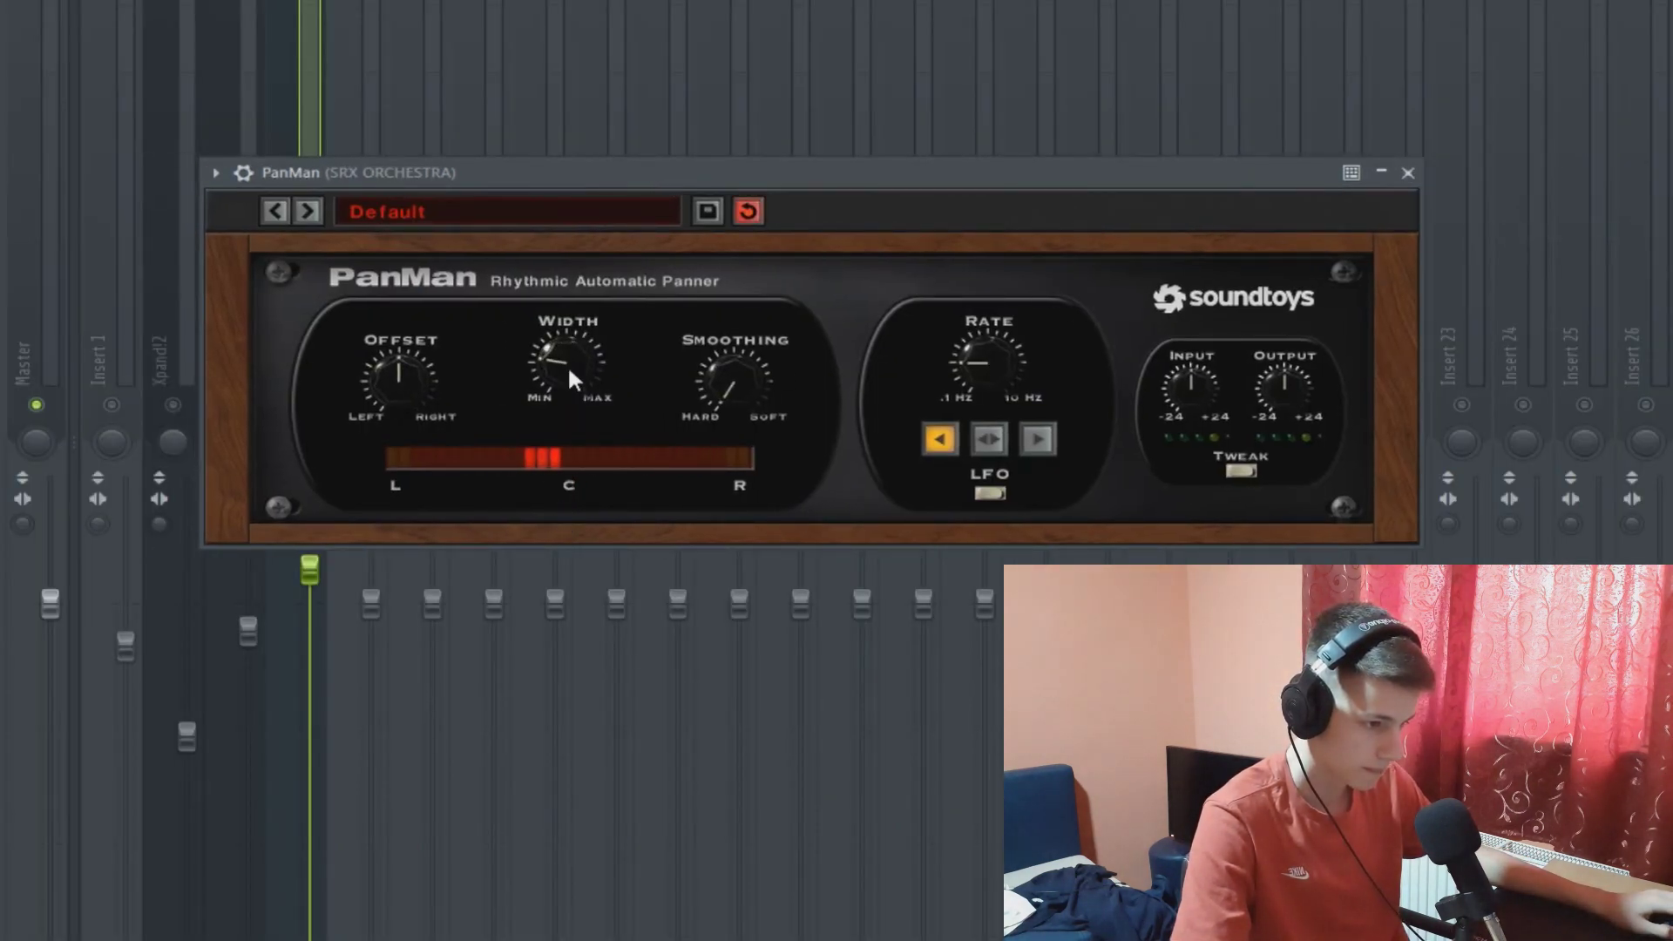
pyautogui.moveTo(571, 376); pyautogui.dragTo(567, 349)
pyautogui.moveTo(737, 376); pyautogui.dragTo(947, 357)
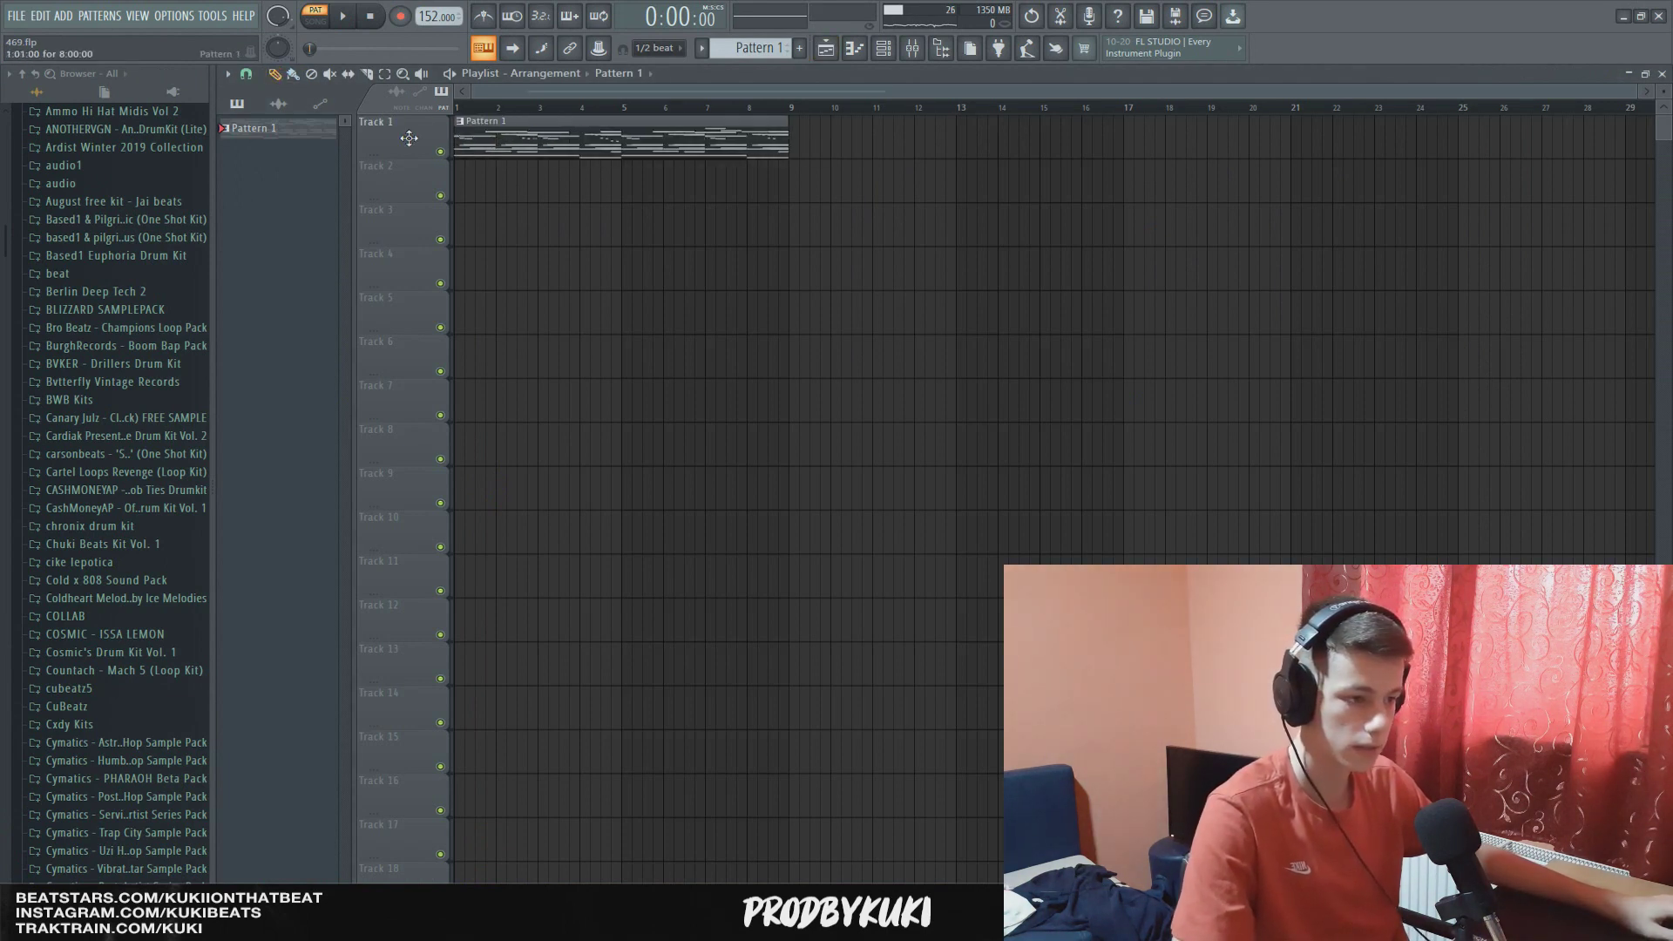
# Split Pattern 1 by channel into separate playlist tracks and enlarge the rendered master audio clip on Track 5.
pyautogui.scroll(2, 780, 215)
pyautogui.click(755, 49)
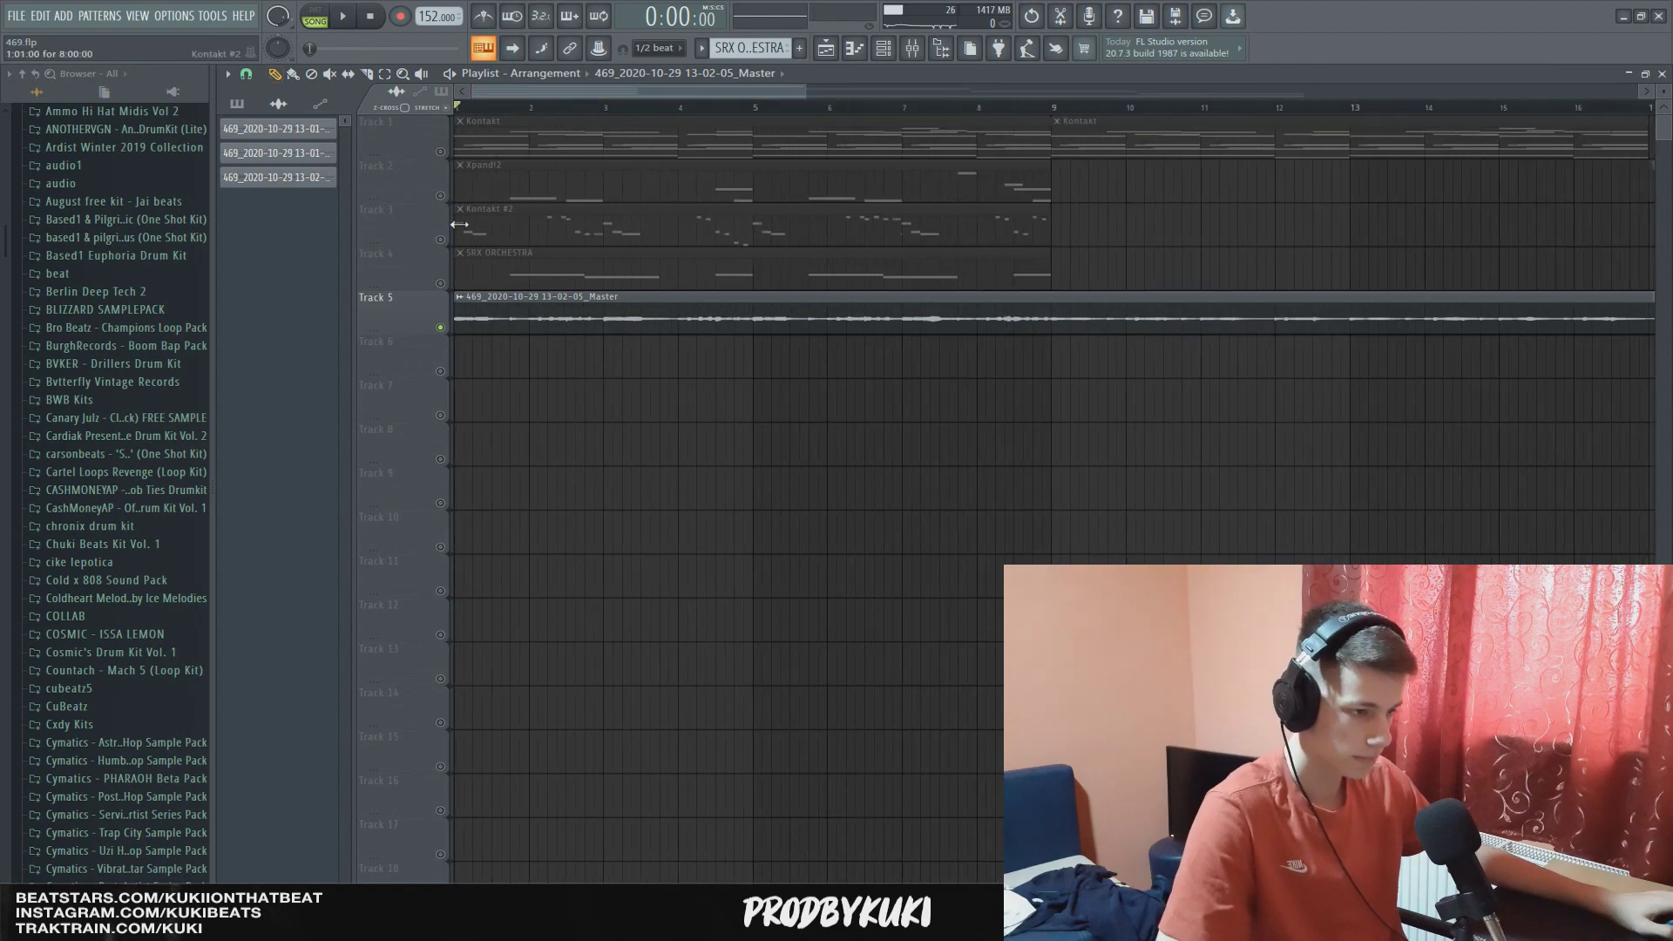
pyautogui.scroll(-2, 462, 228)
pyautogui.scroll(3, 492, 295)
pyautogui.moveTo(516, 96); pyautogui.dragTo(508, 99)
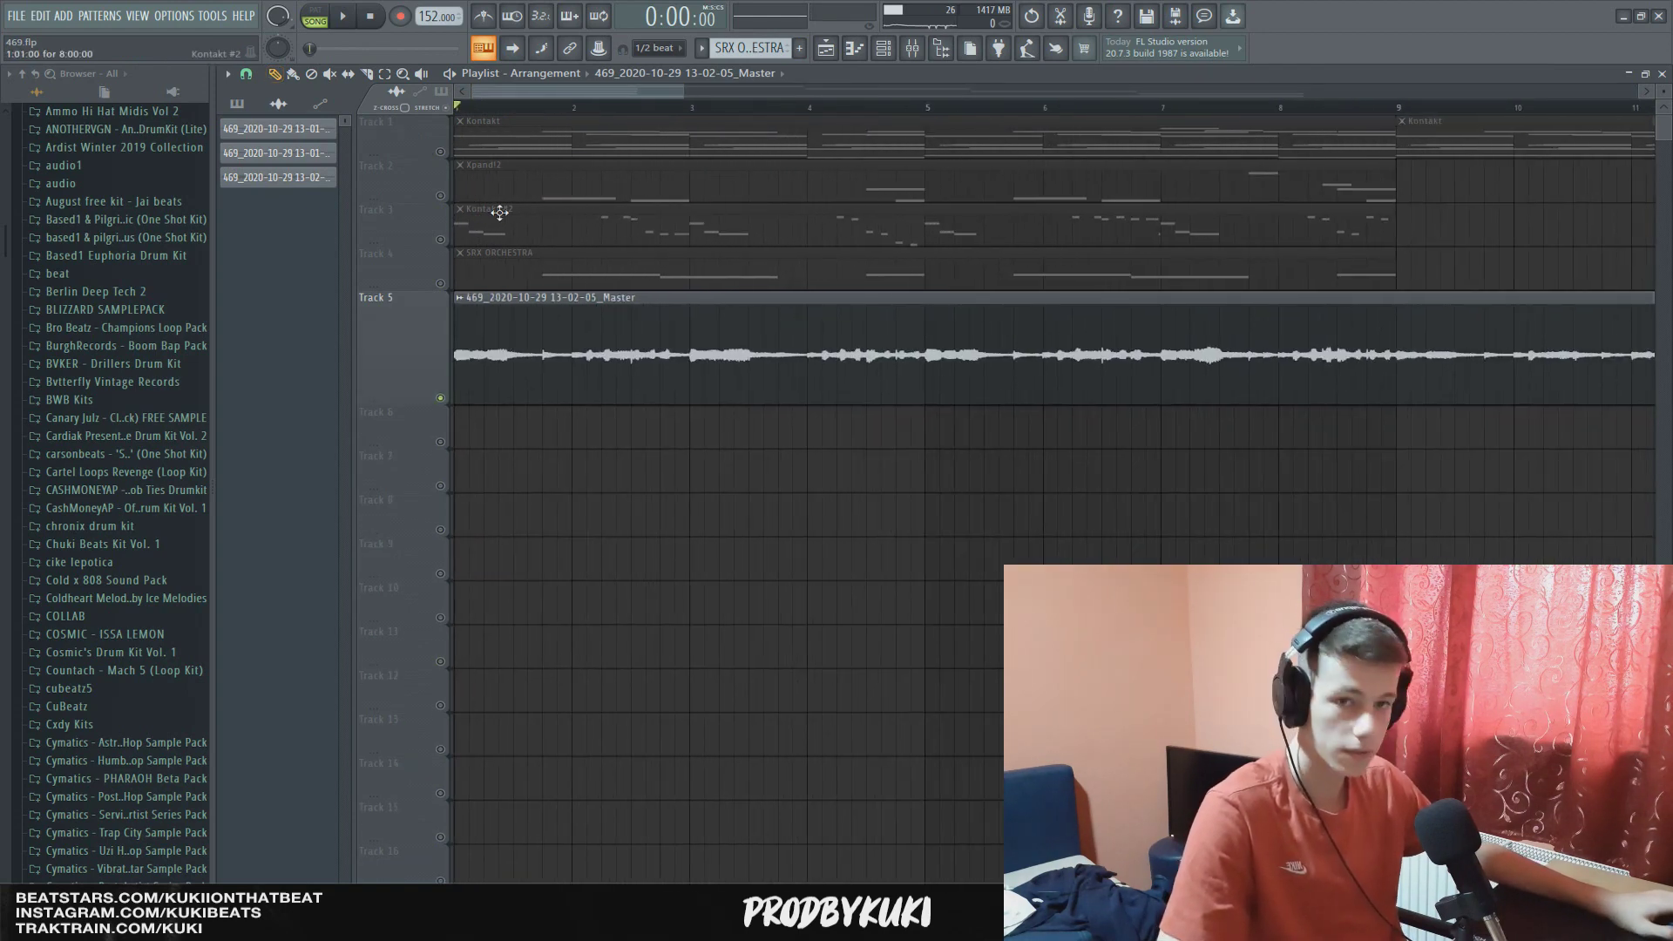
# Lower the pitch of the rendered master audio clip with time stretching in Resample mode and play it back.
pyautogui.doubleClick(604, 331)
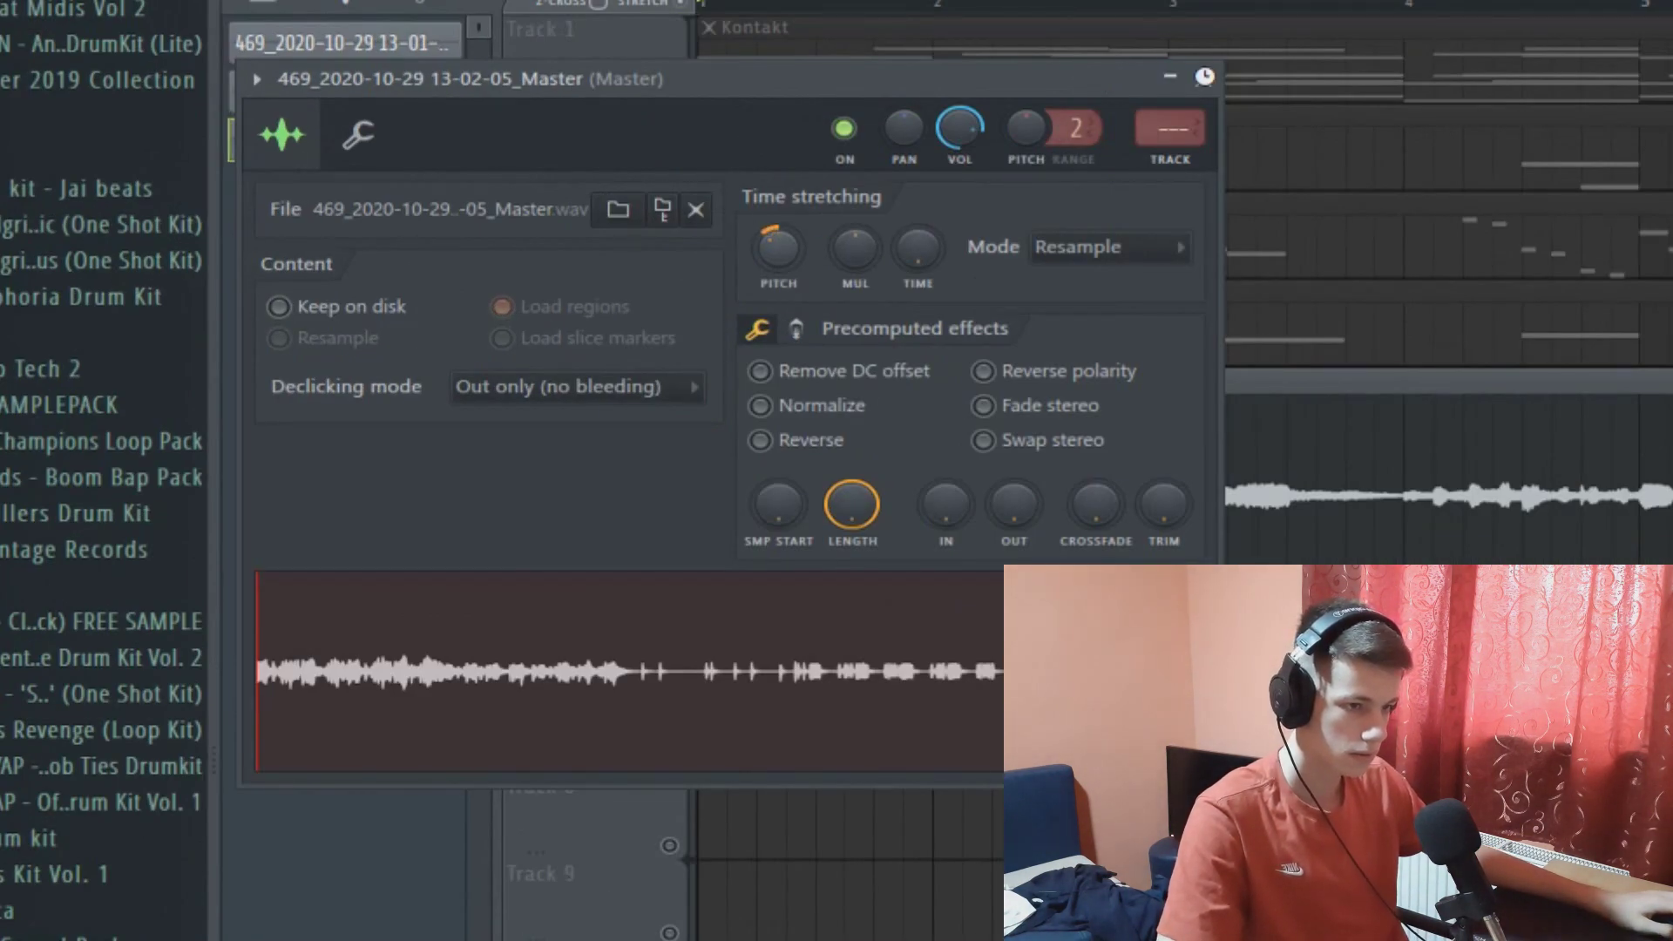
pyautogui.click(1203, 81)
pyautogui.press('space')
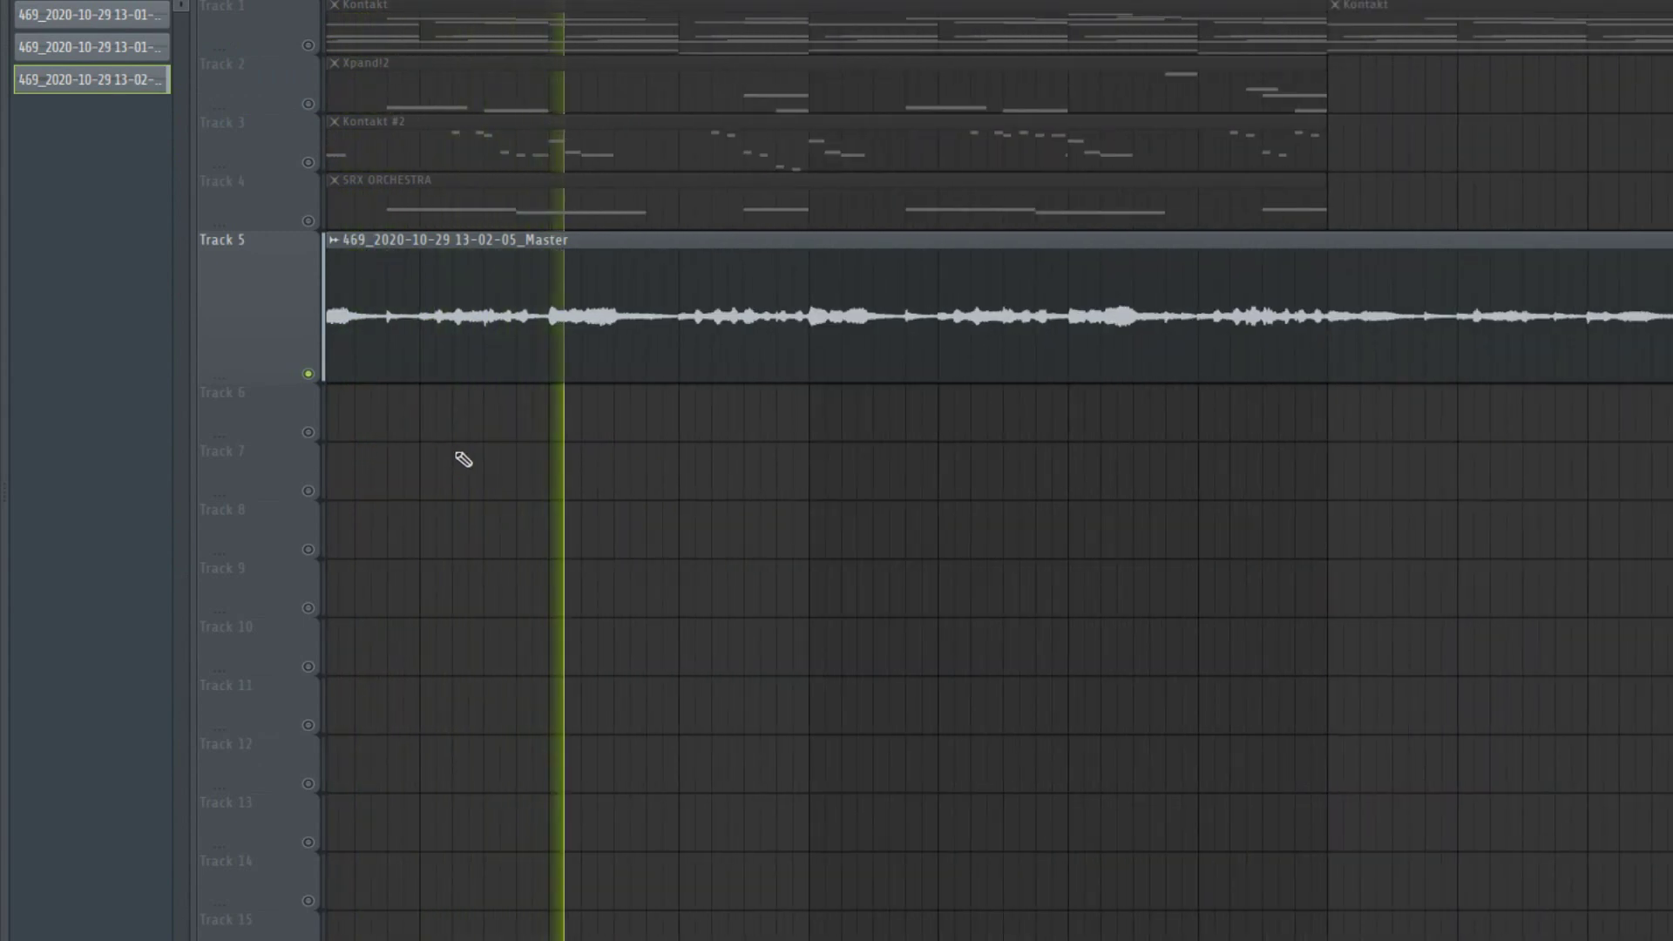
pyautogui.scroll(-2, 464, 459)
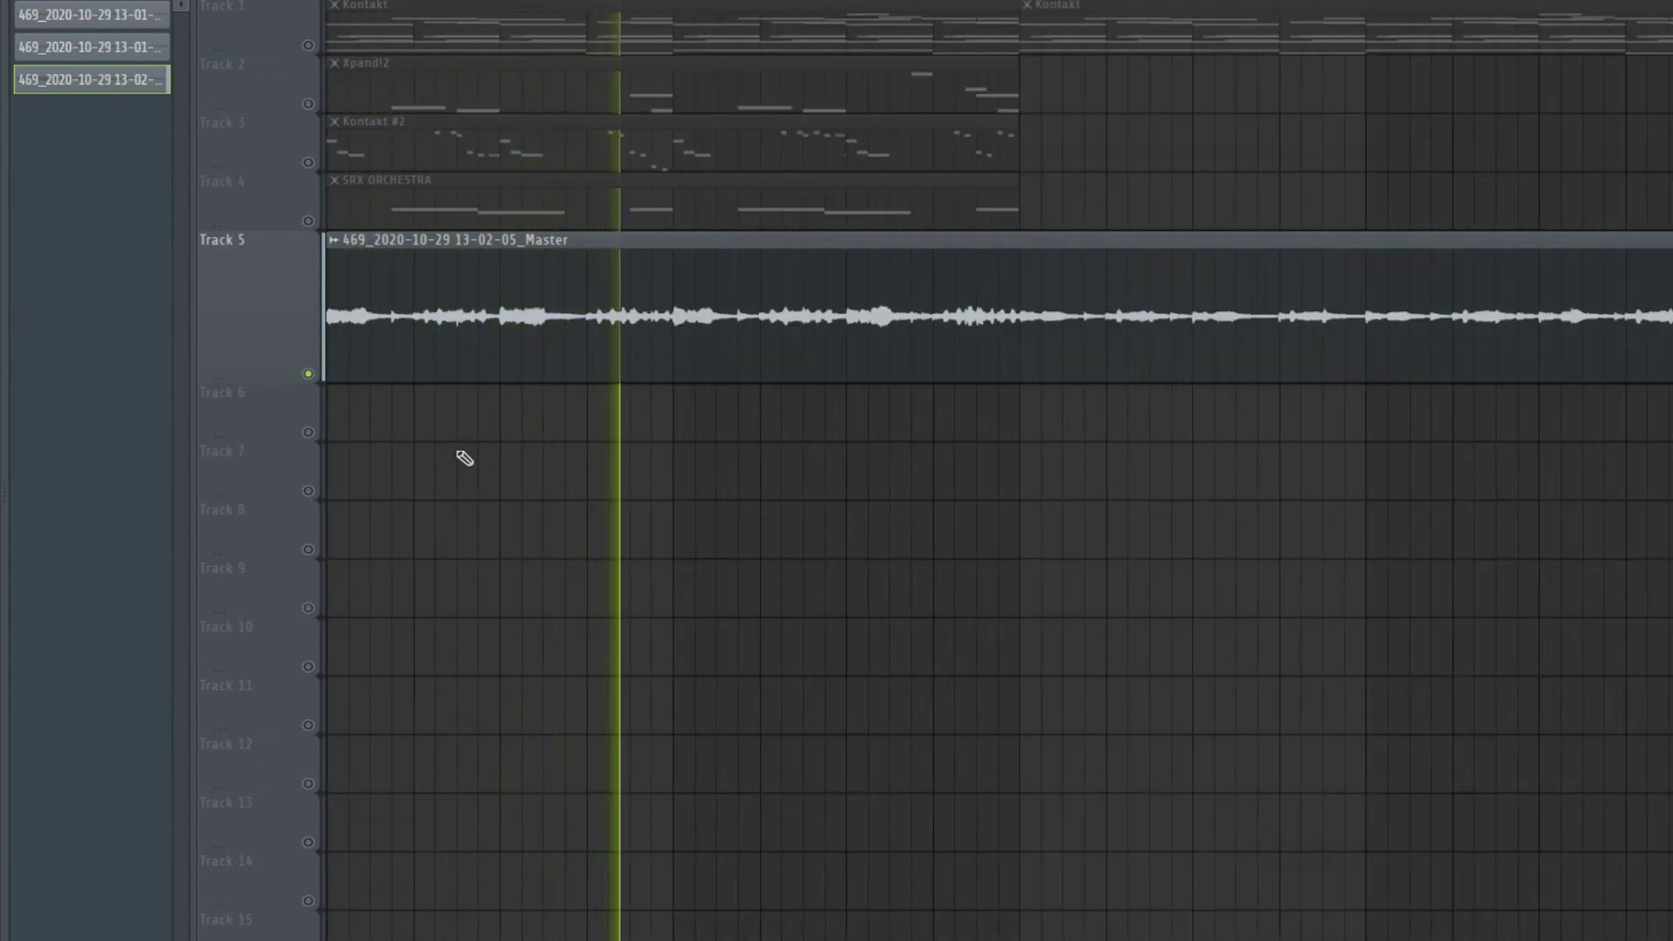
pyautogui.scroll(2, 885, 427)
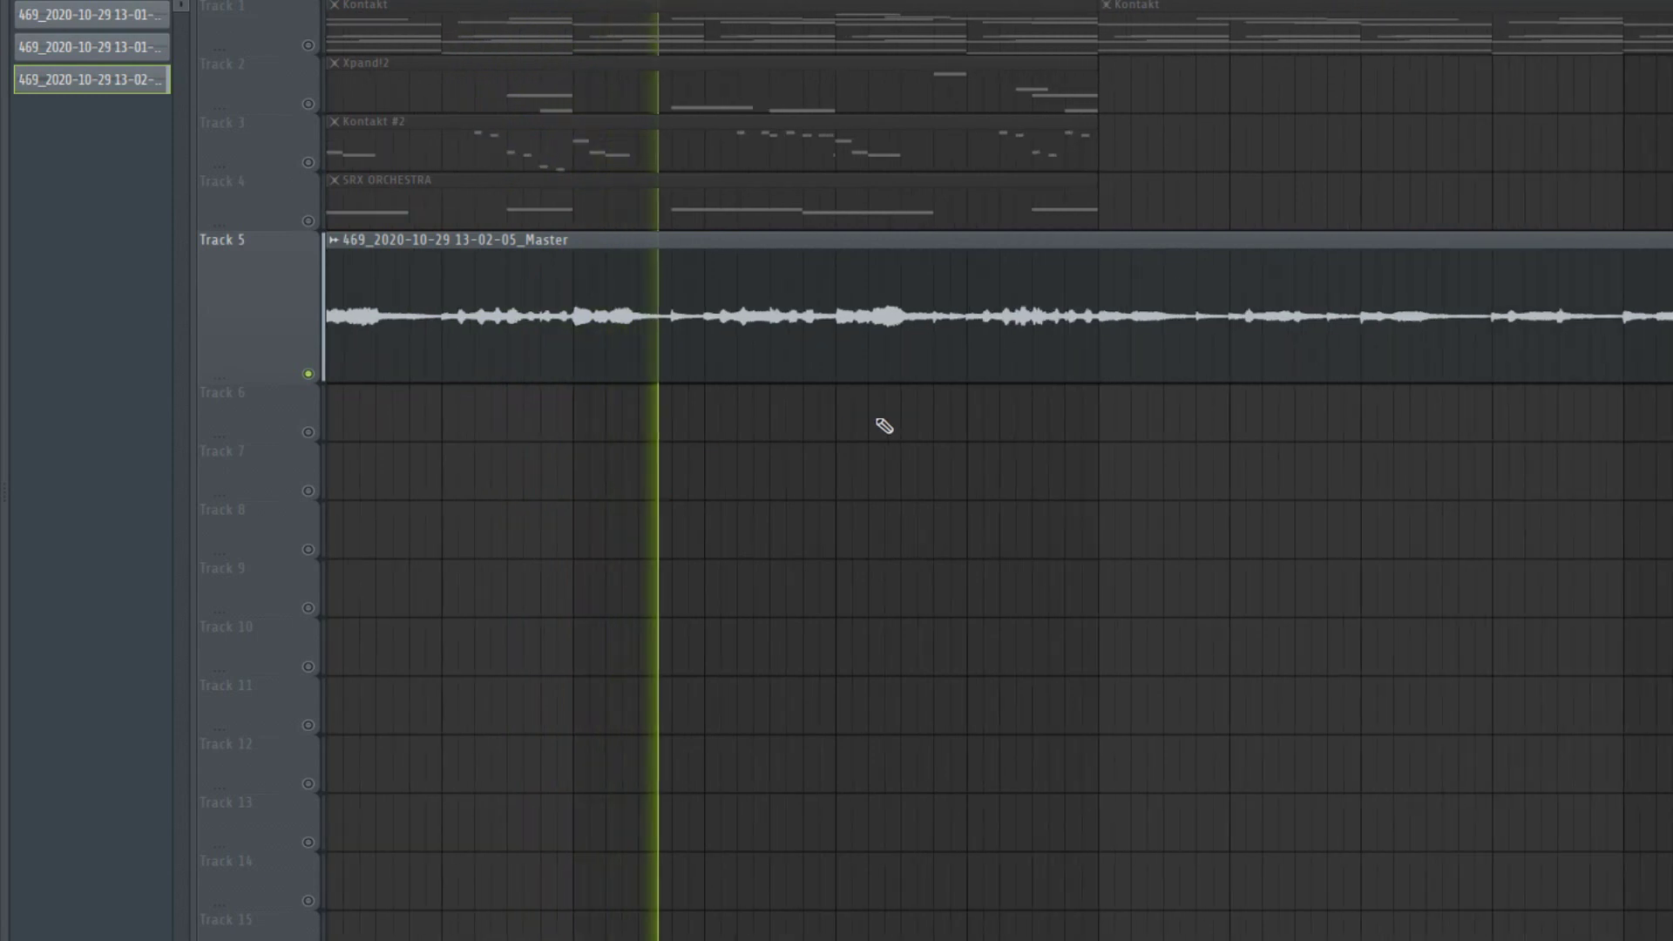
# Adjust the pitch of the rendered master audio clip on Track 5 with time stretching in Auto mode.
pyautogui.scroll(-1, 881, 426)
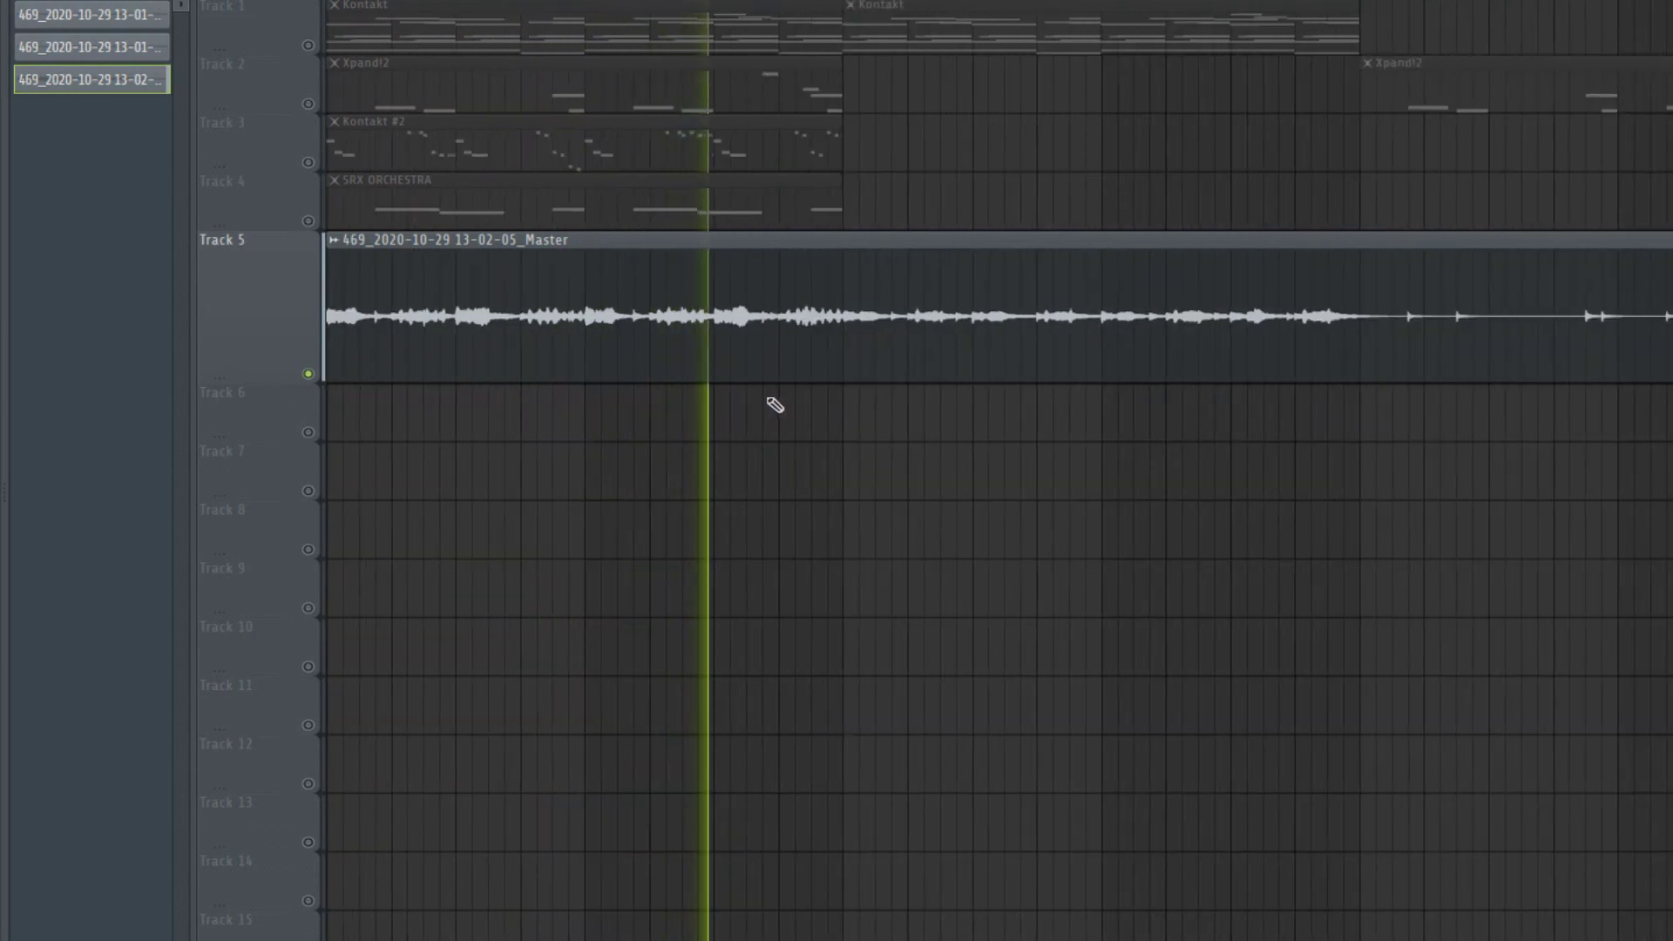
pyautogui.scroll(-1, 774, 403)
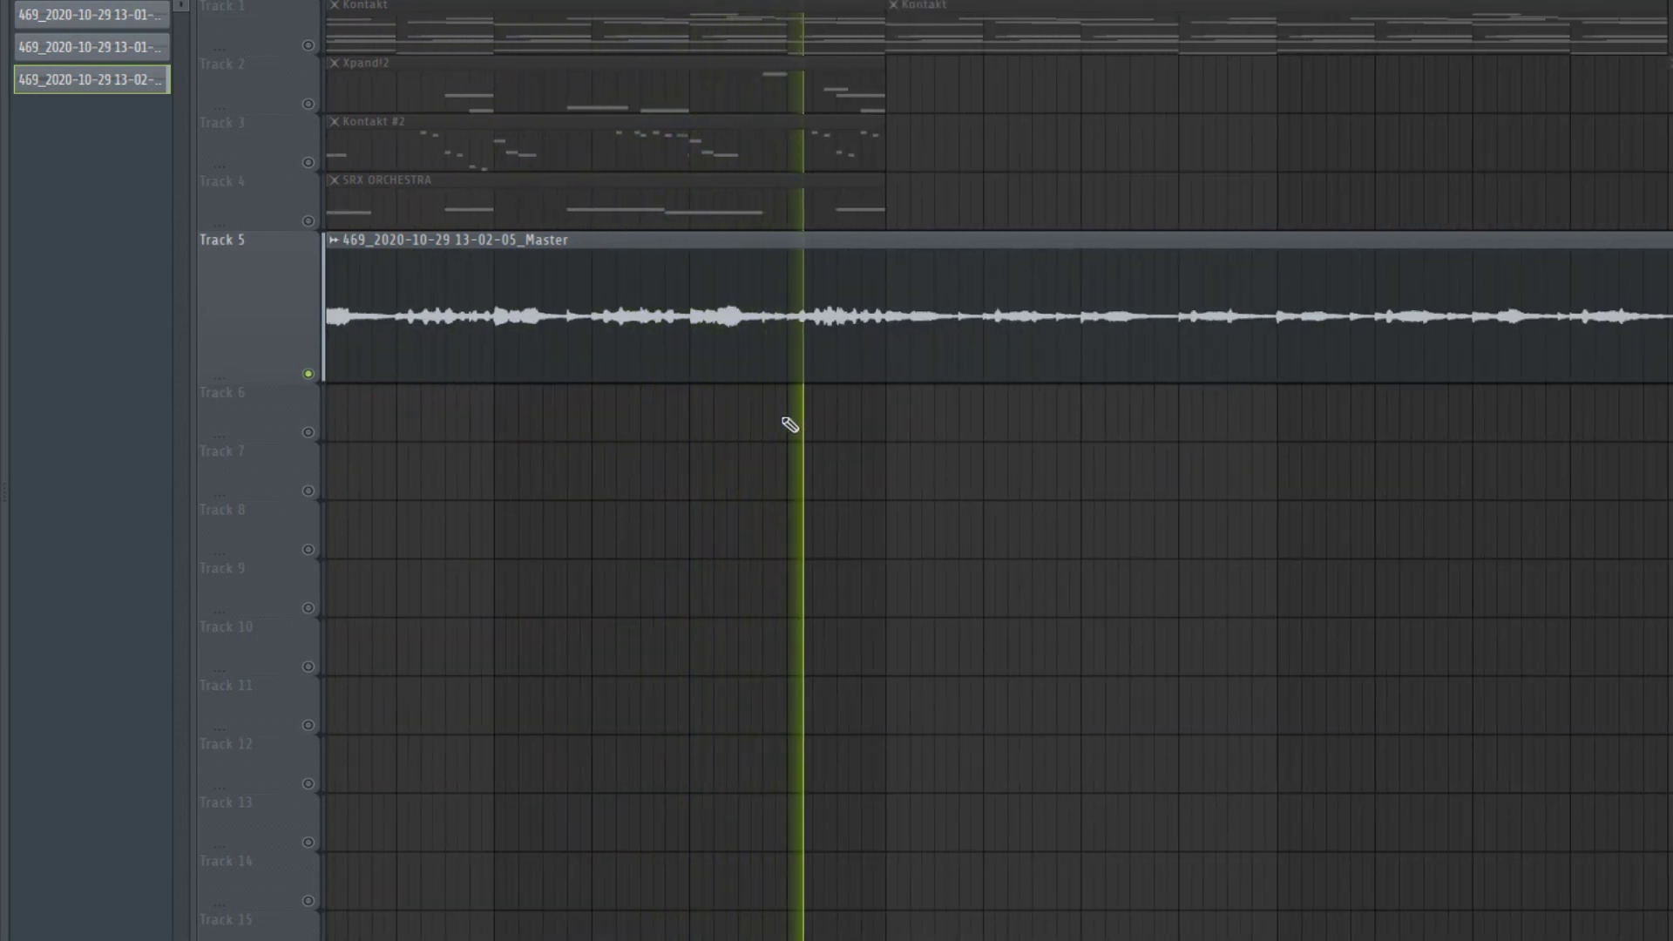
pyautogui.scroll(-1, 790, 425)
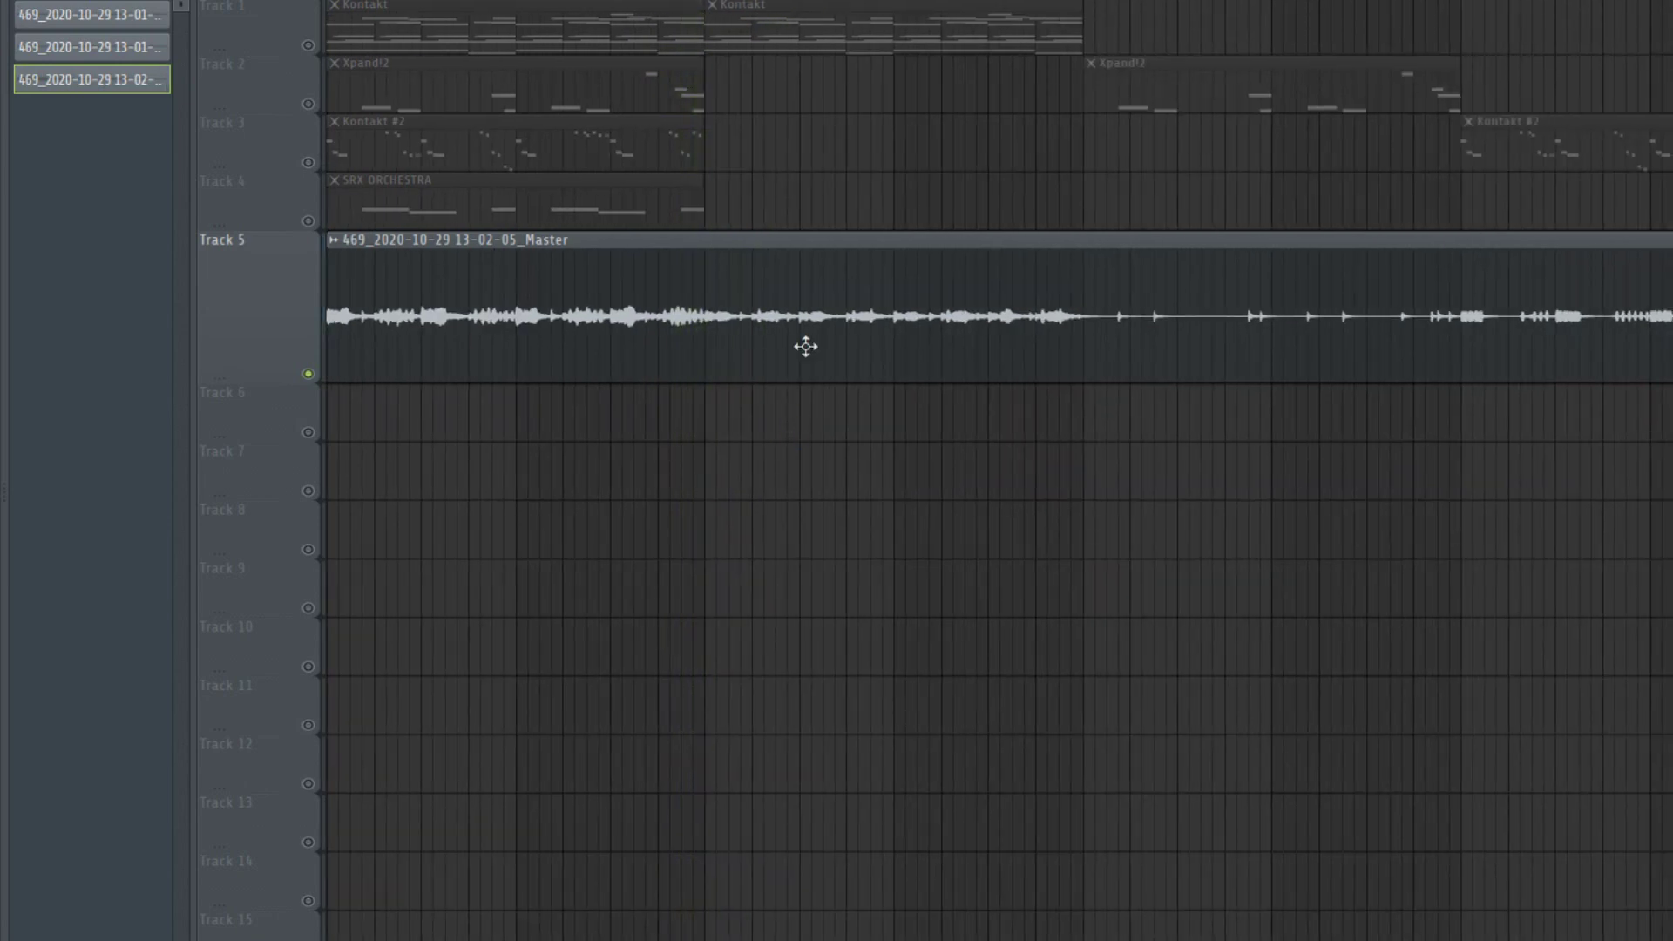
pyautogui.doubleClick(806, 347)
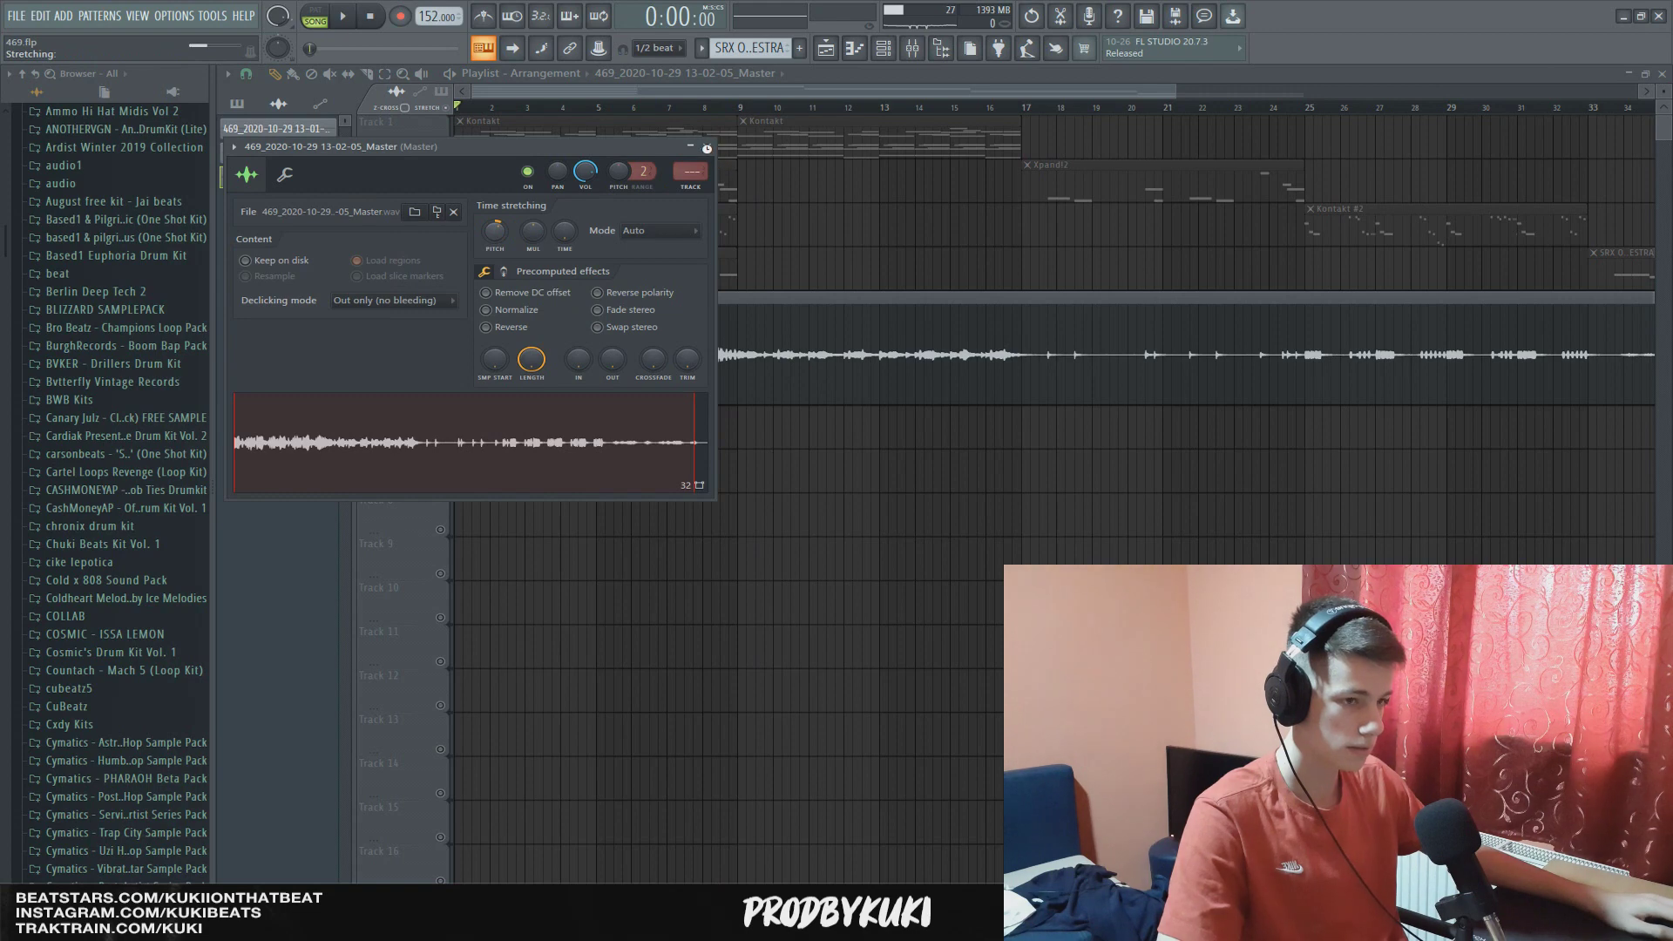
pyautogui.click(705, 149)
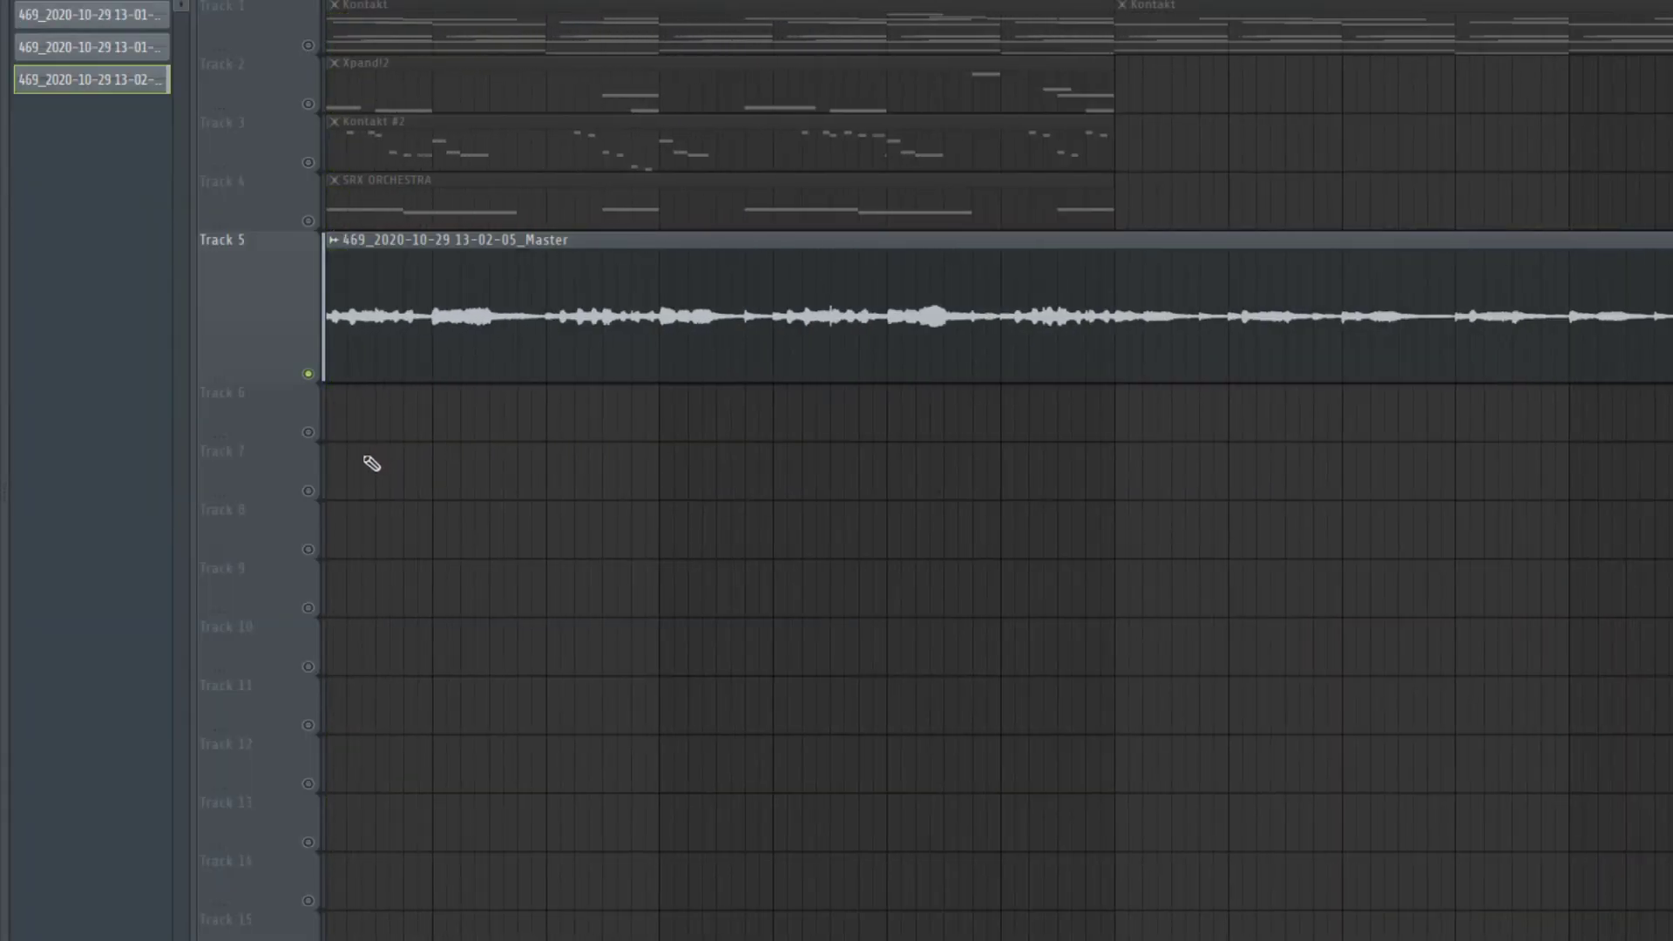
# Play the rendered master audio clip on Track 5 from the start to check its sound and stop playback.
pyautogui.scroll(-3, 366, 460)
pyautogui.scroll(3, 342, 460)
pyautogui.scroll(1, 438, 454)
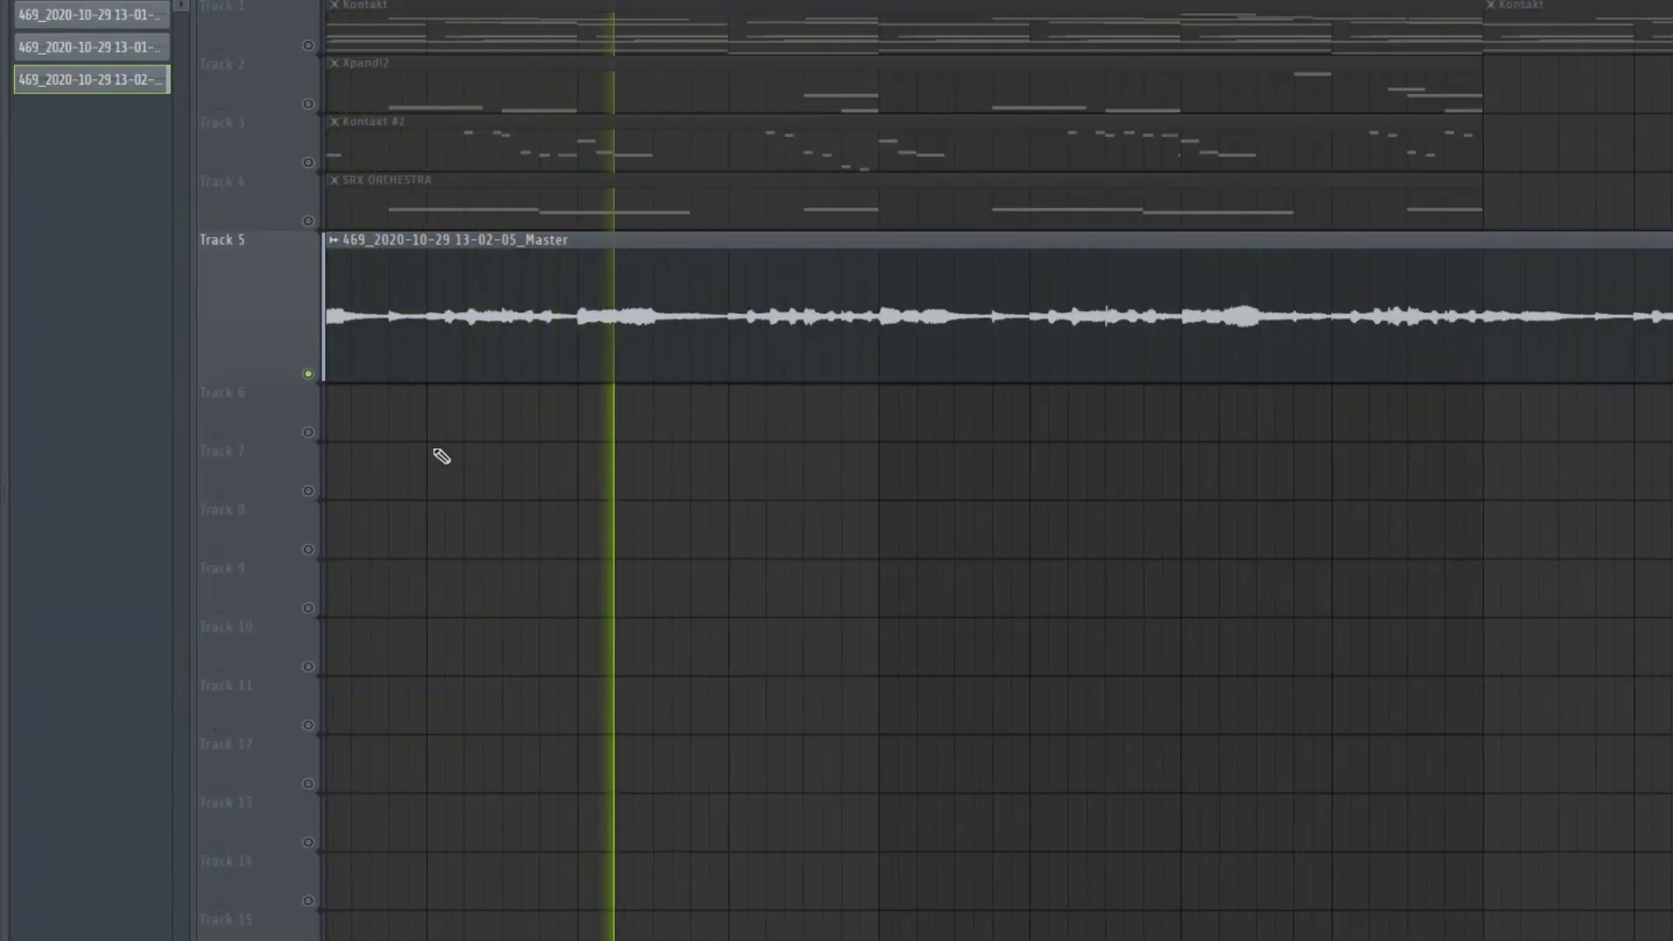
pyautogui.scroll(-1, 457, 455)
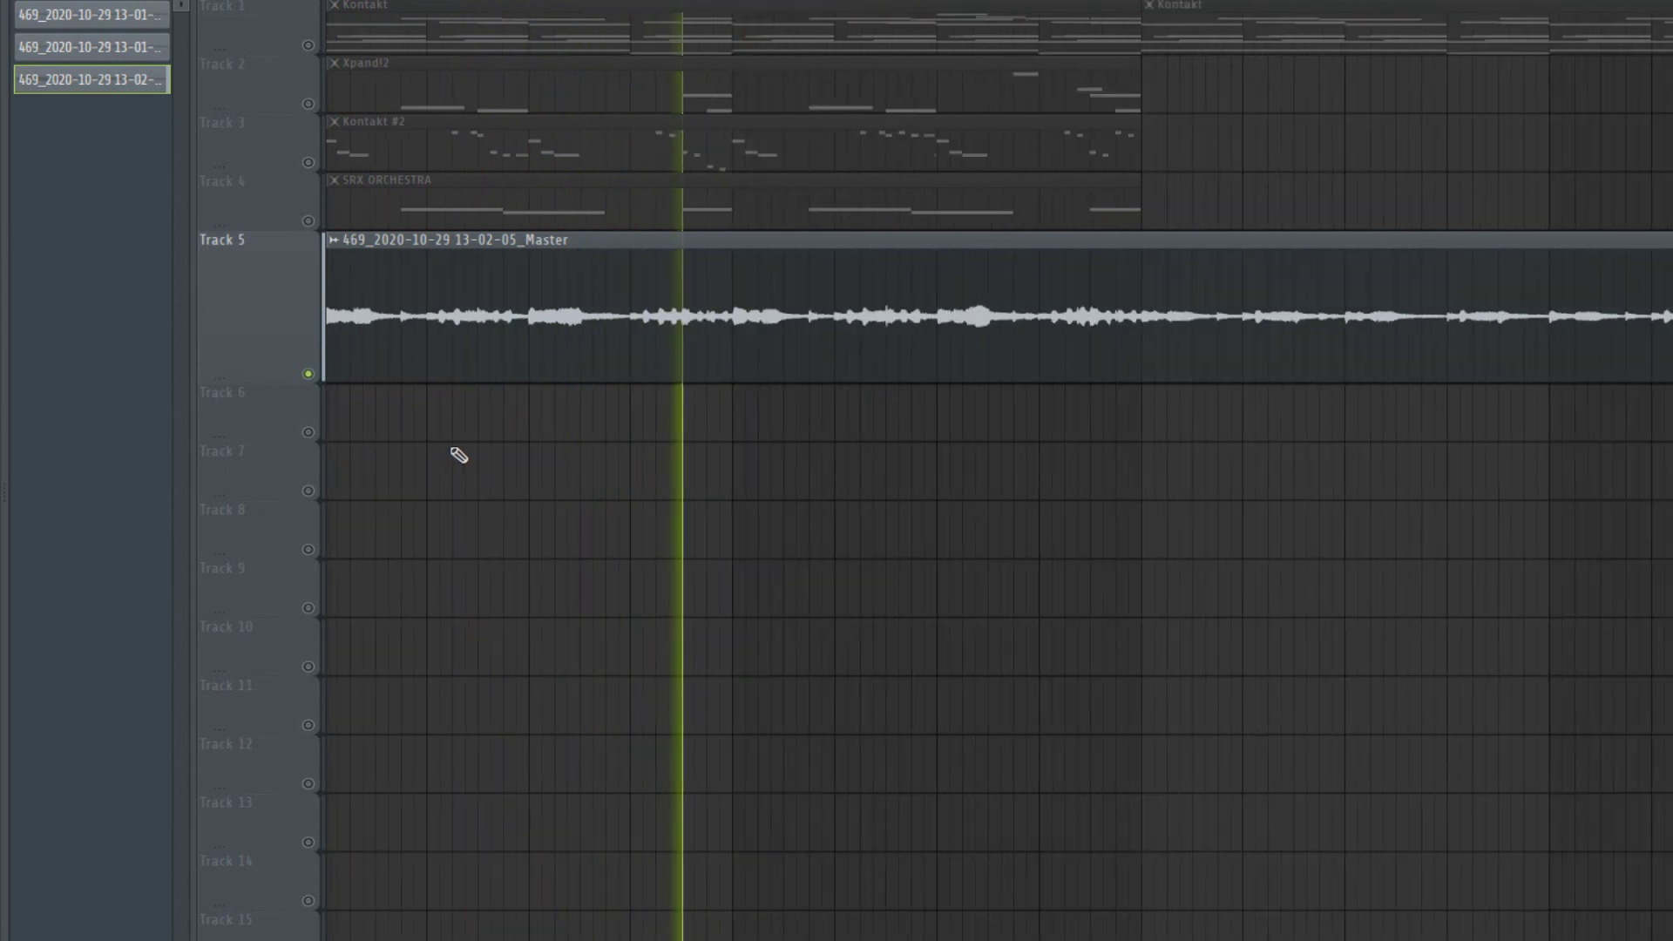
pyautogui.scroll(5, 889, 433)
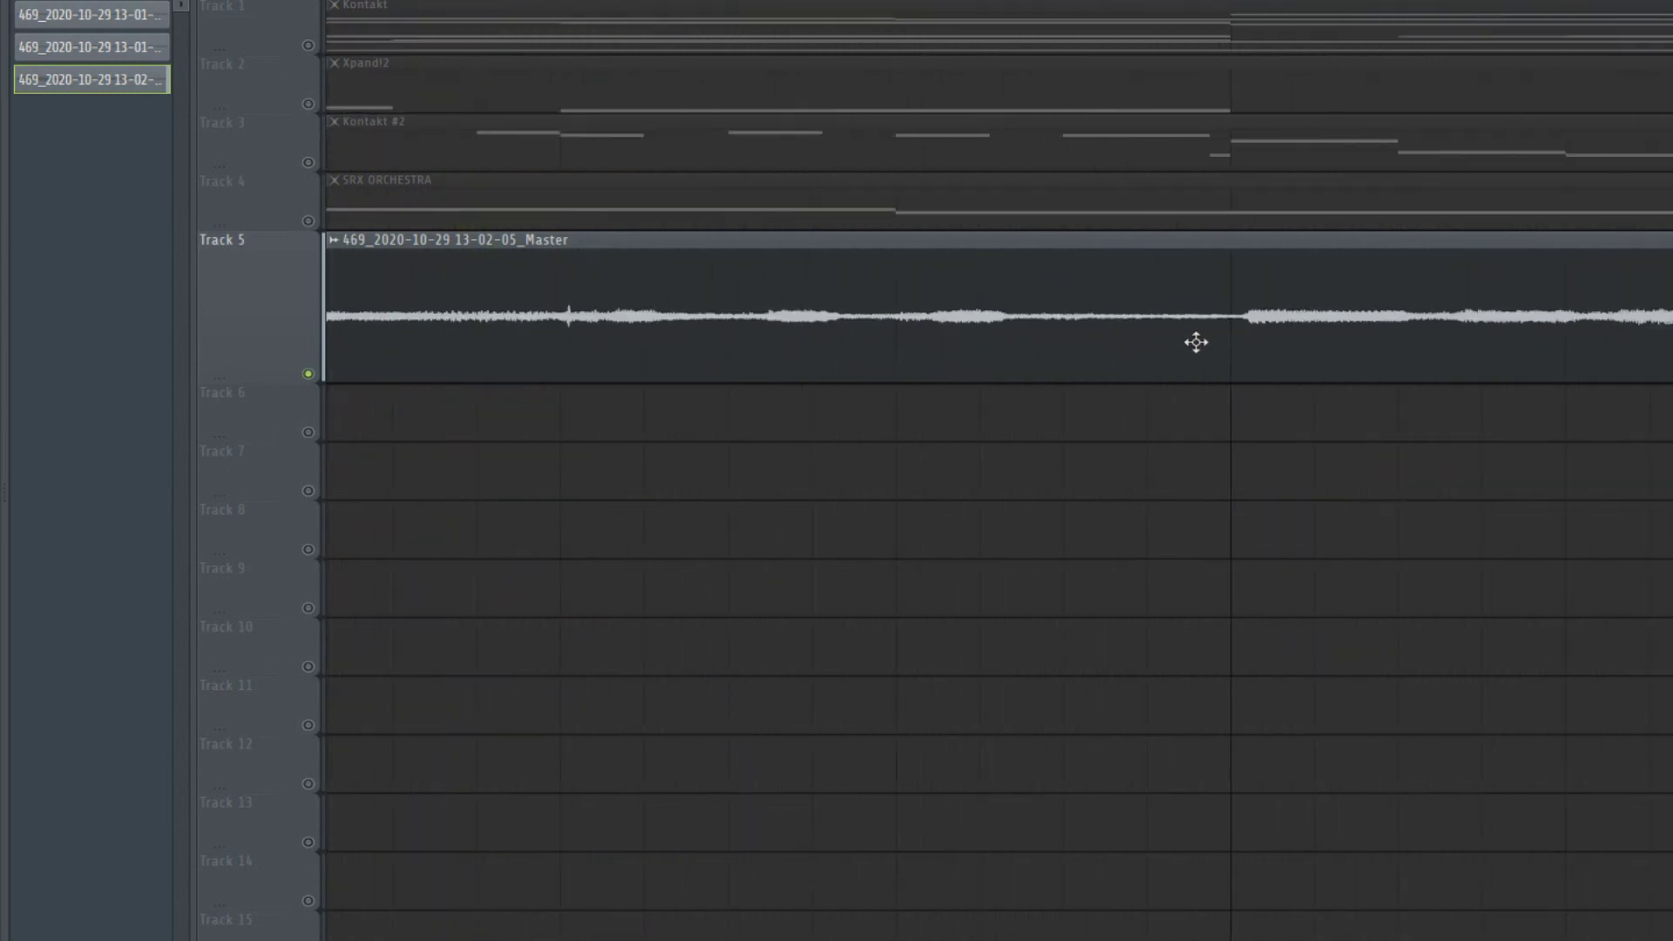
pyautogui.scroll(-3, 1133, 343)
pyautogui.scroll(-2, 1001, 427)
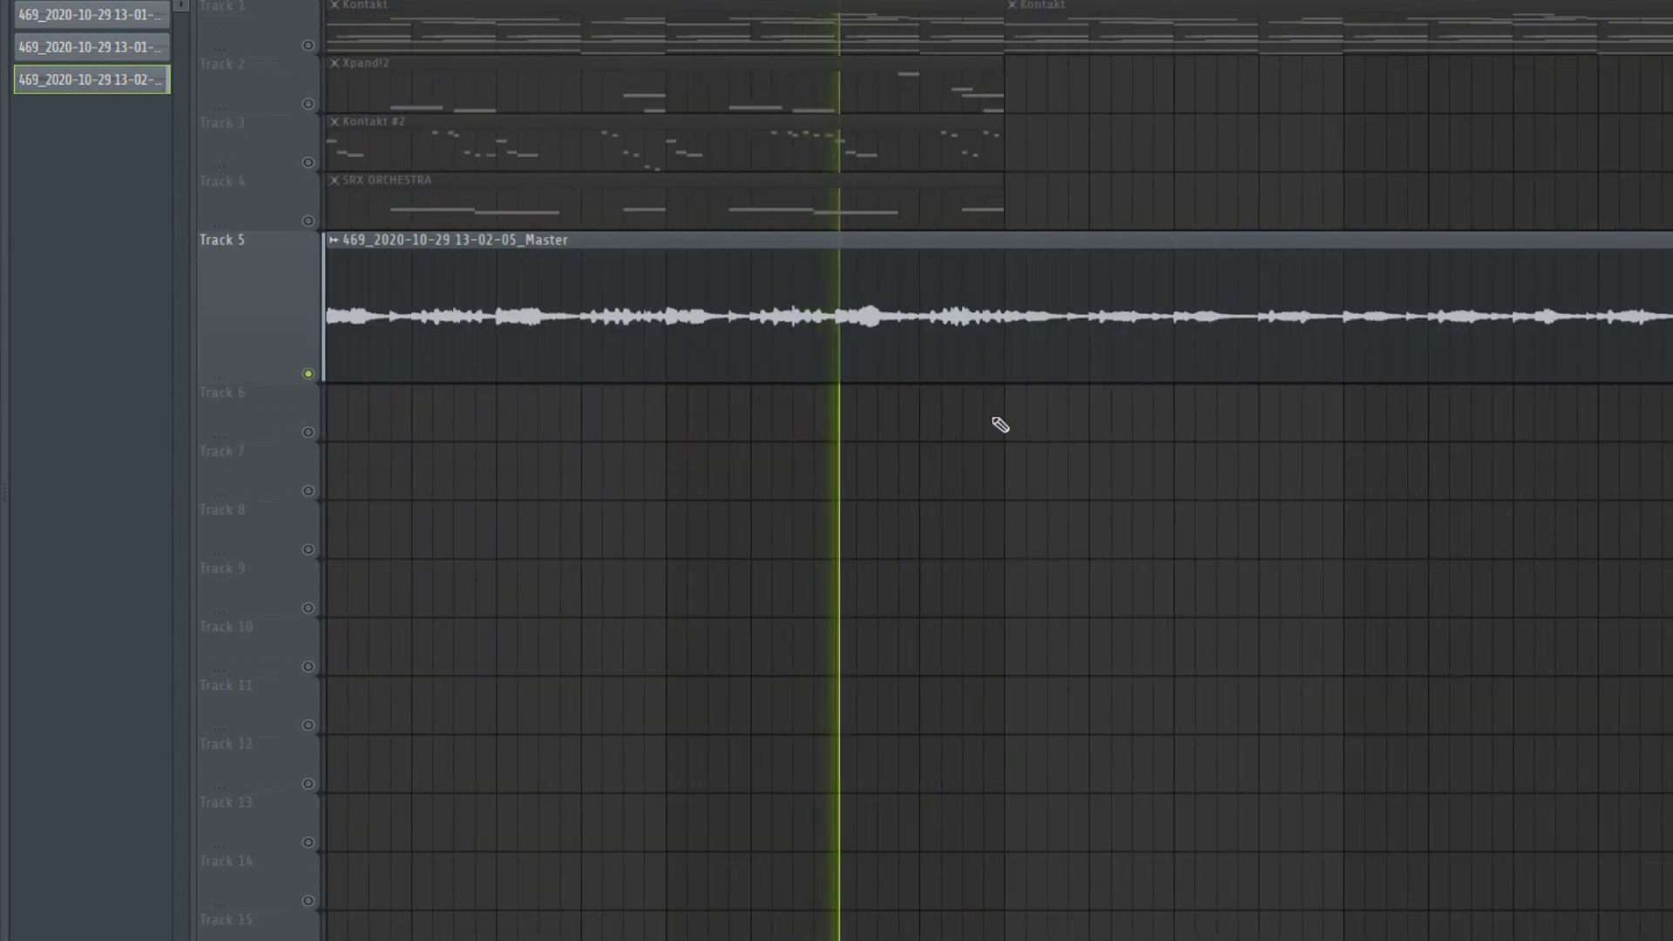
pyautogui.scroll(5, 923, 378)
pyautogui.scroll(-5, 968, 374)
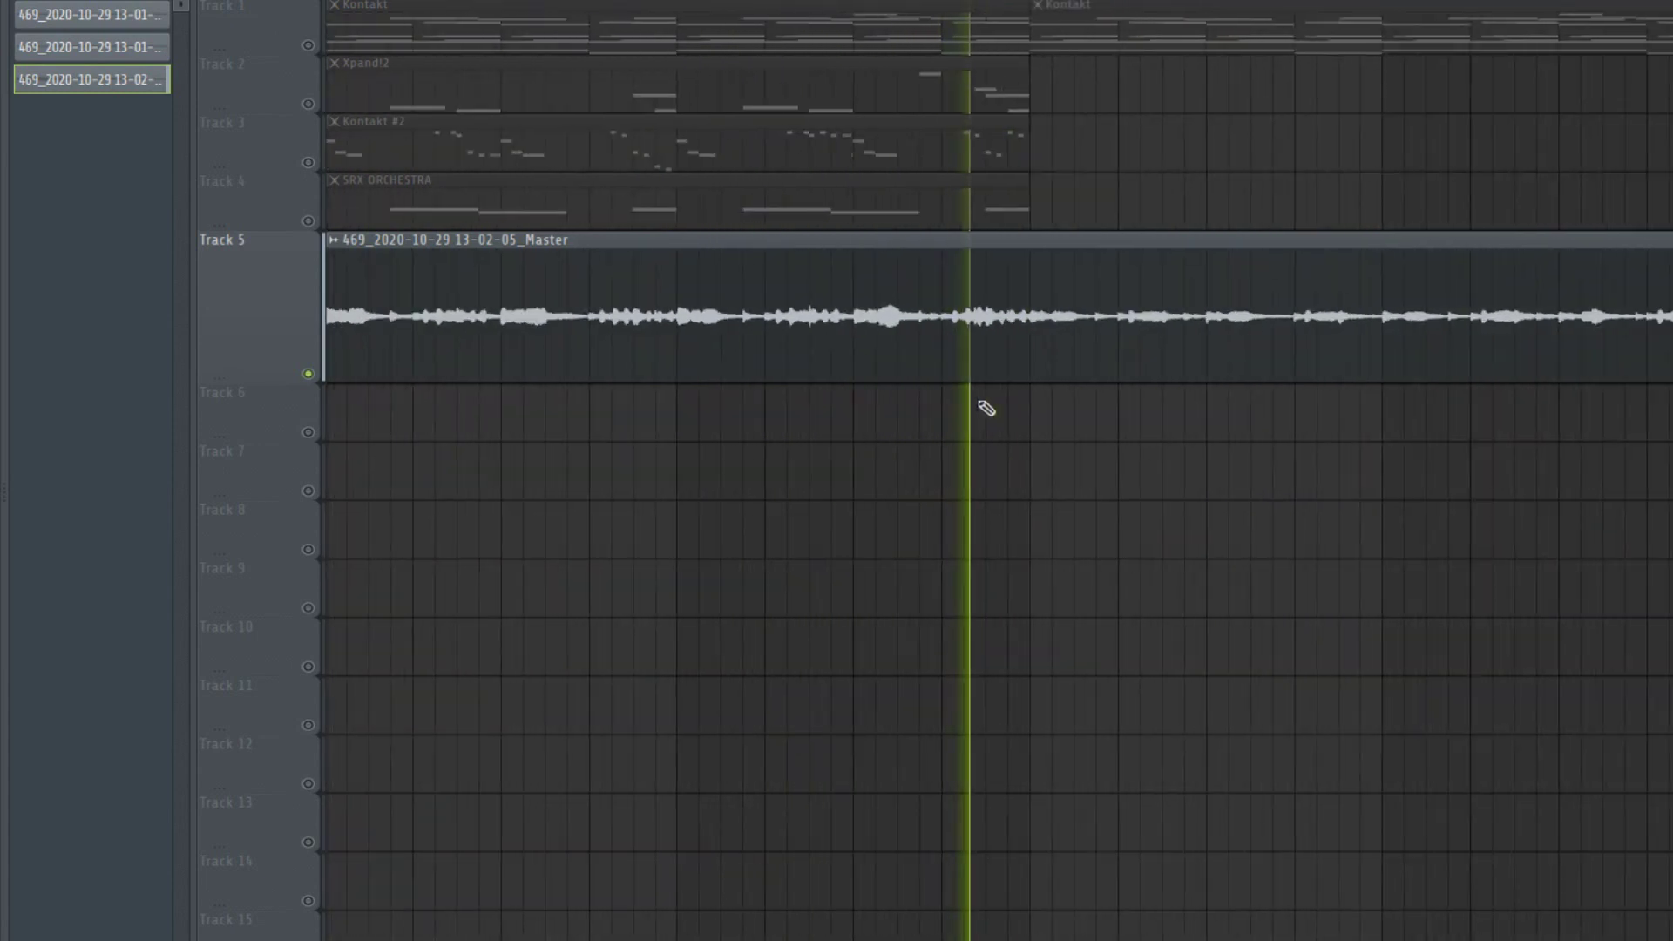
pyautogui.scroll(-2, 958, 427)
pyautogui.press('space')
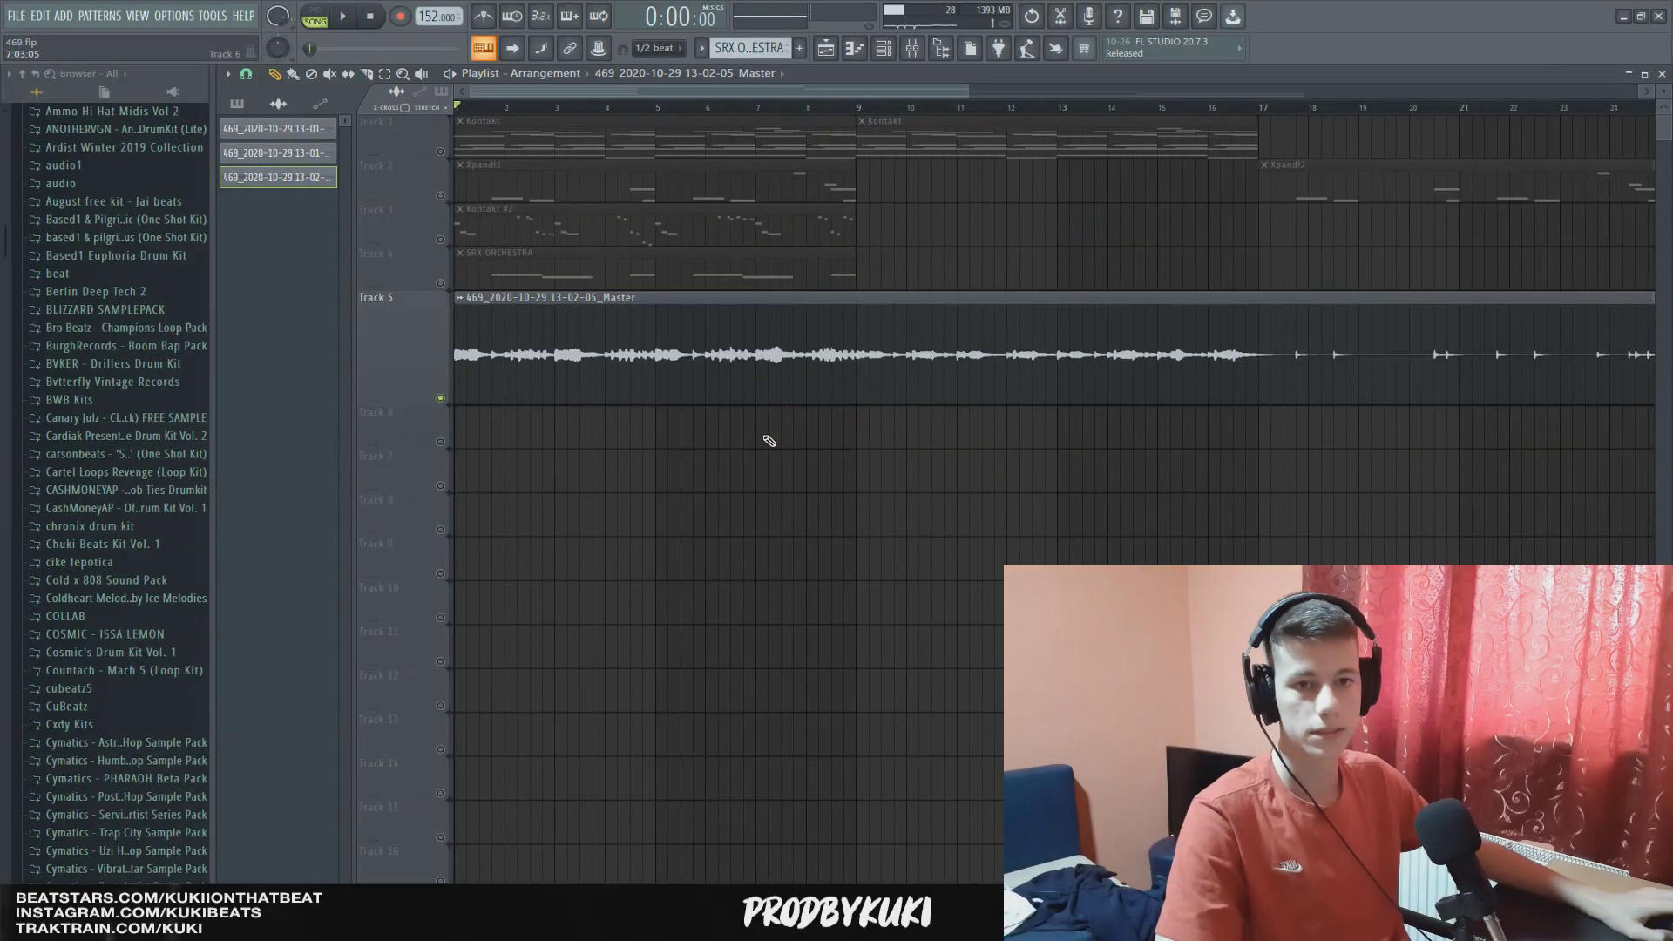
# Open the channel settings of the rendered master audio clip on Track 5.
pyautogui.scroll(1, 745, 422)
pyautogui.scroll(-4, 744, 415)
pyautogui.doubleClick(673, 375)
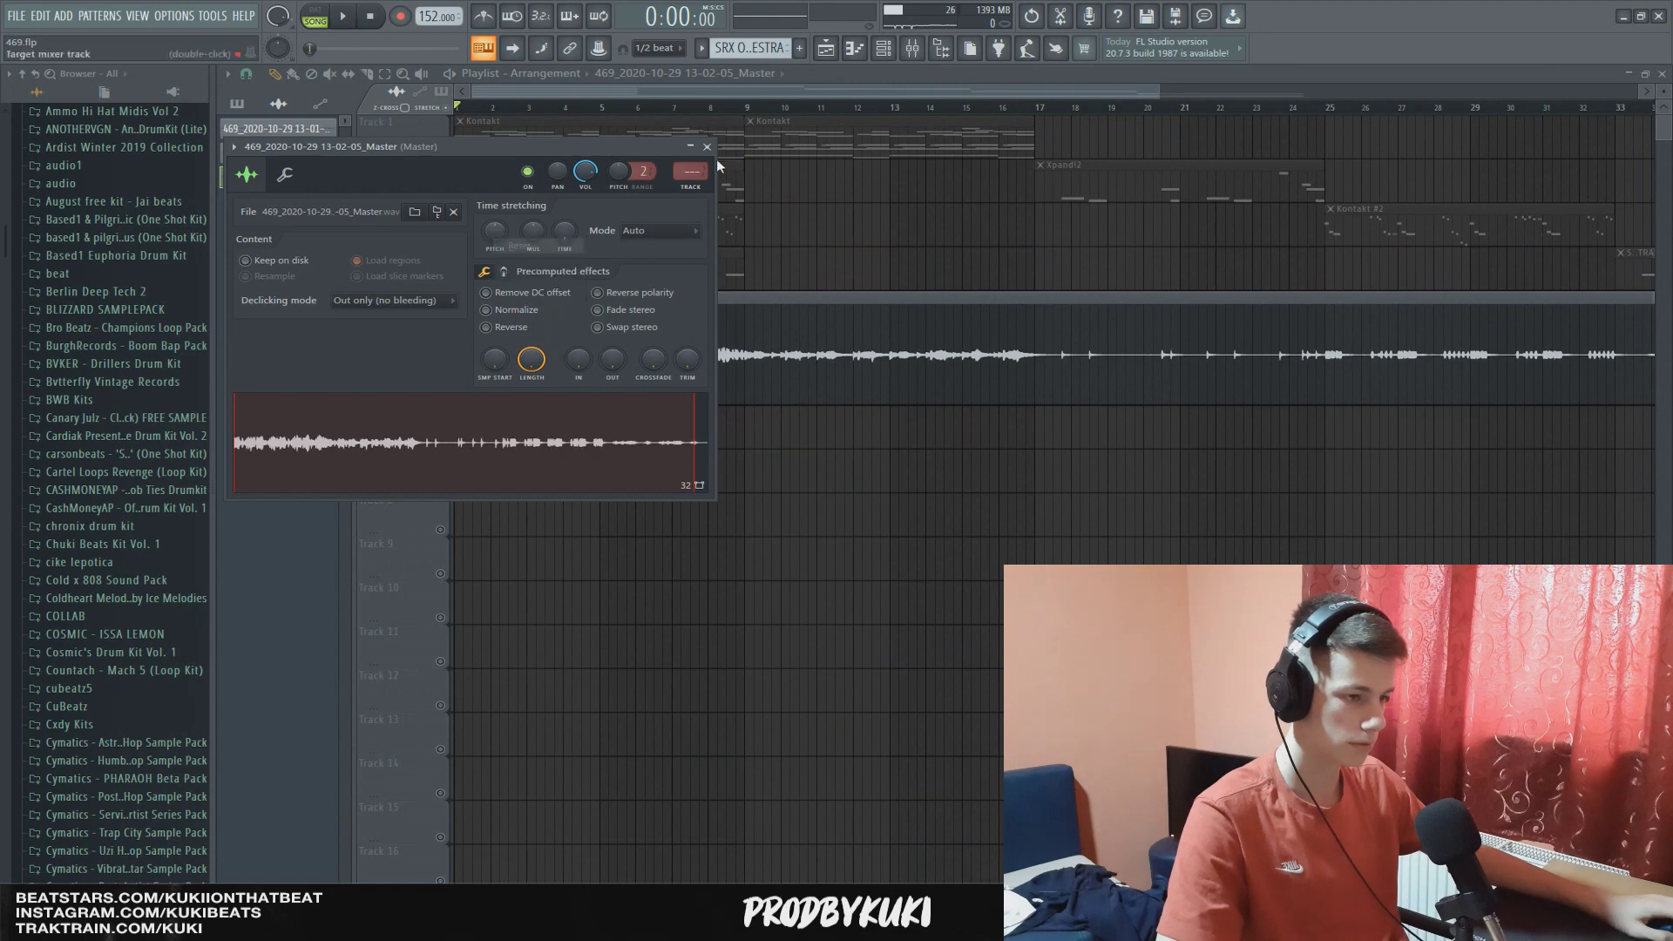